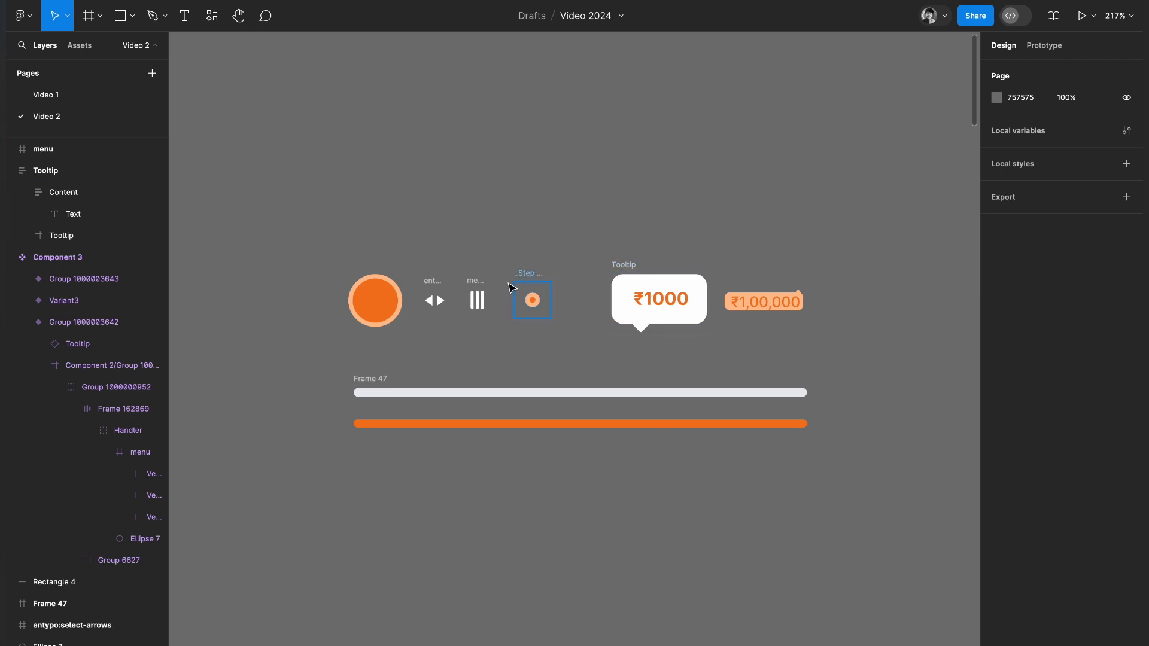
{"action": "left_click", "coordinate": [529, 302]}
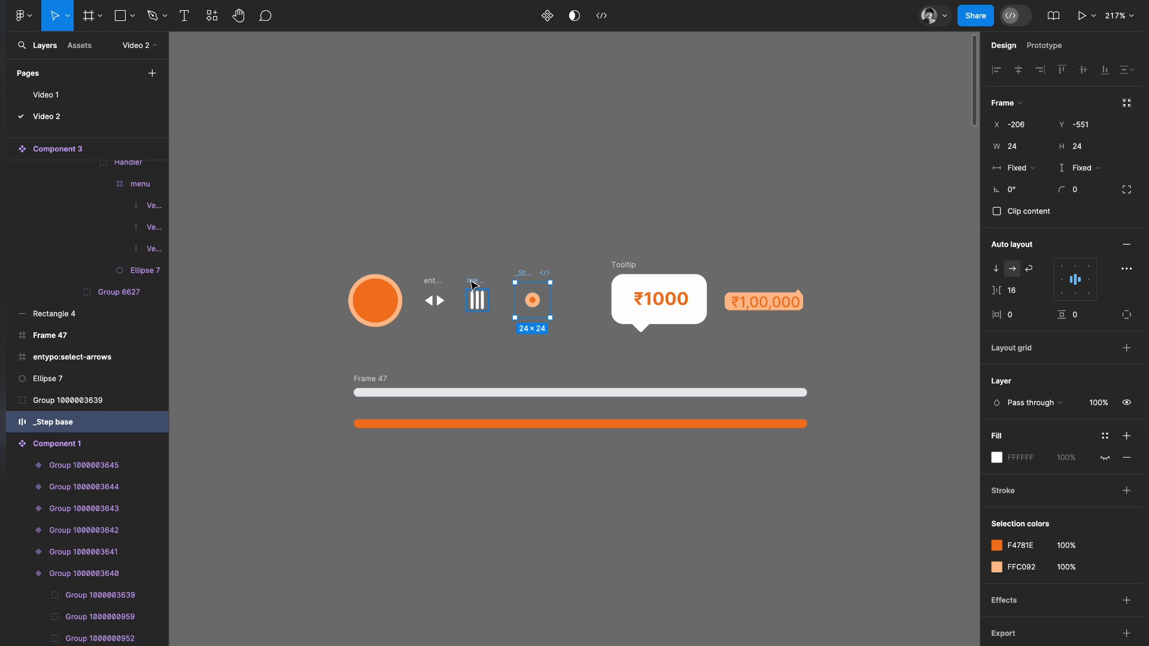
{"action": "left_click", "coordinate": [476, 288]}
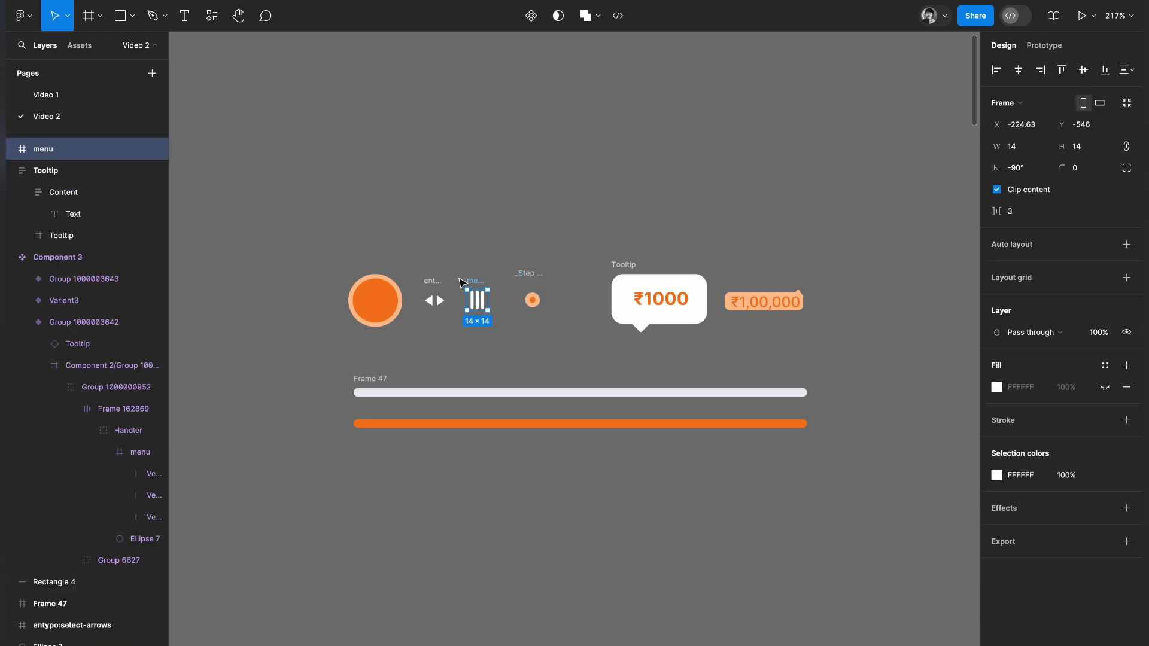
{"action": "left_click", "coordinate": [434, 299]}
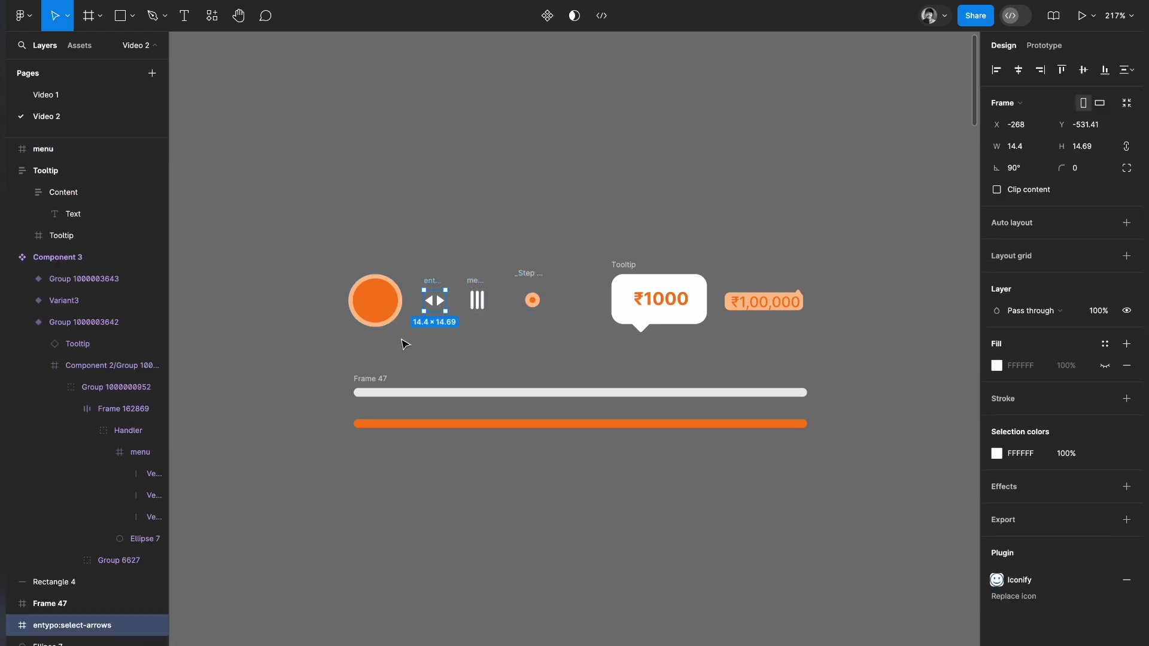
Set the inside stroke weight of the large orange circle to 4.
{"action": "left_click", "coordinate": [365, 296]}
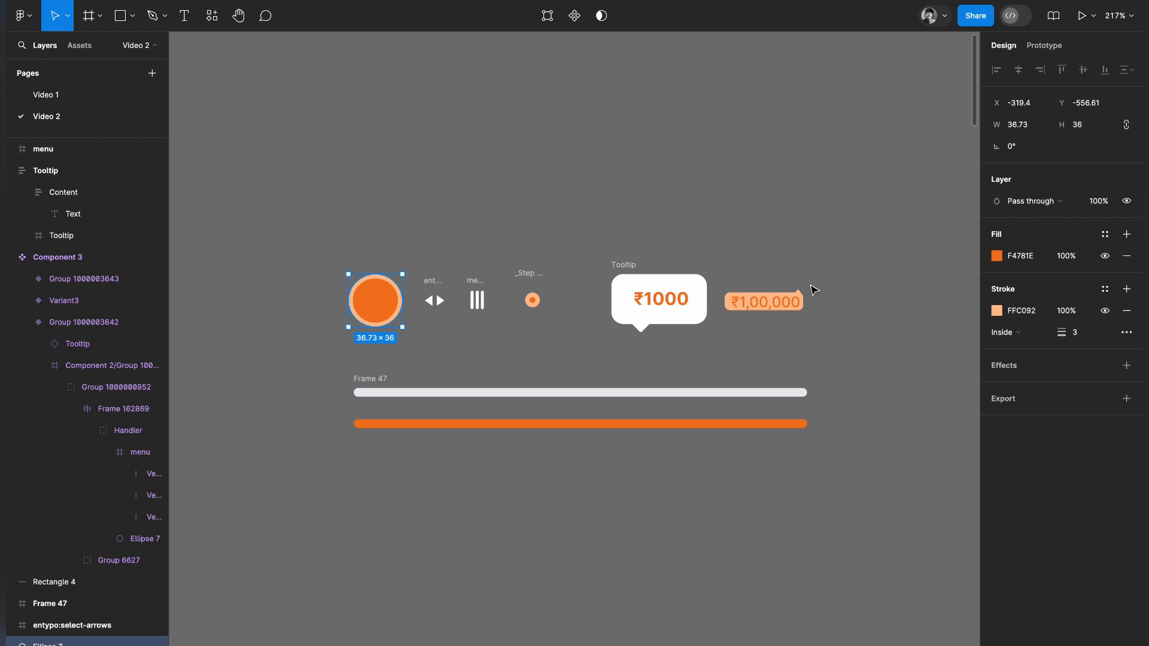
{"action": "left_click", "coordinate": [1085, 336]}
{"action": "type", "text": "4"}
{"action": "key", "text": "Return"}
{"action": "left_click", "coordinate": [571, 355]}
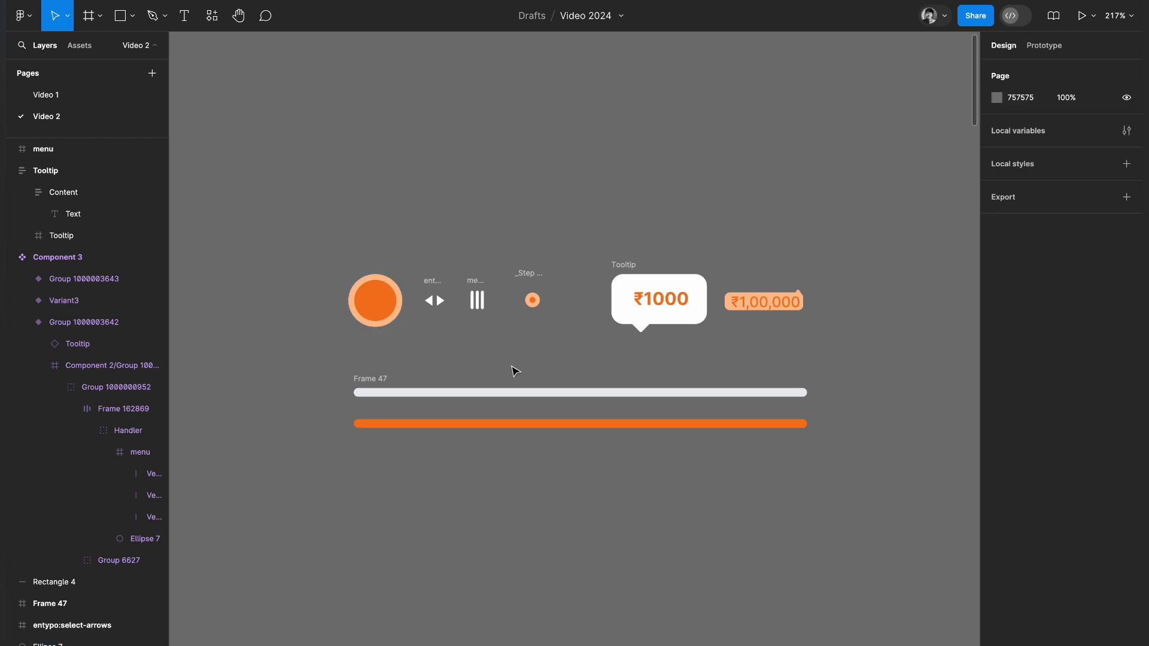
Move the grey Frame 47 track up slightly, away from the orange bar.
{"action": "left_click_drag", "start_coordinate": [382, 385], "coordinate": [374, 376]}
{"action": "left_click", "coordinate": [1079, 170]}
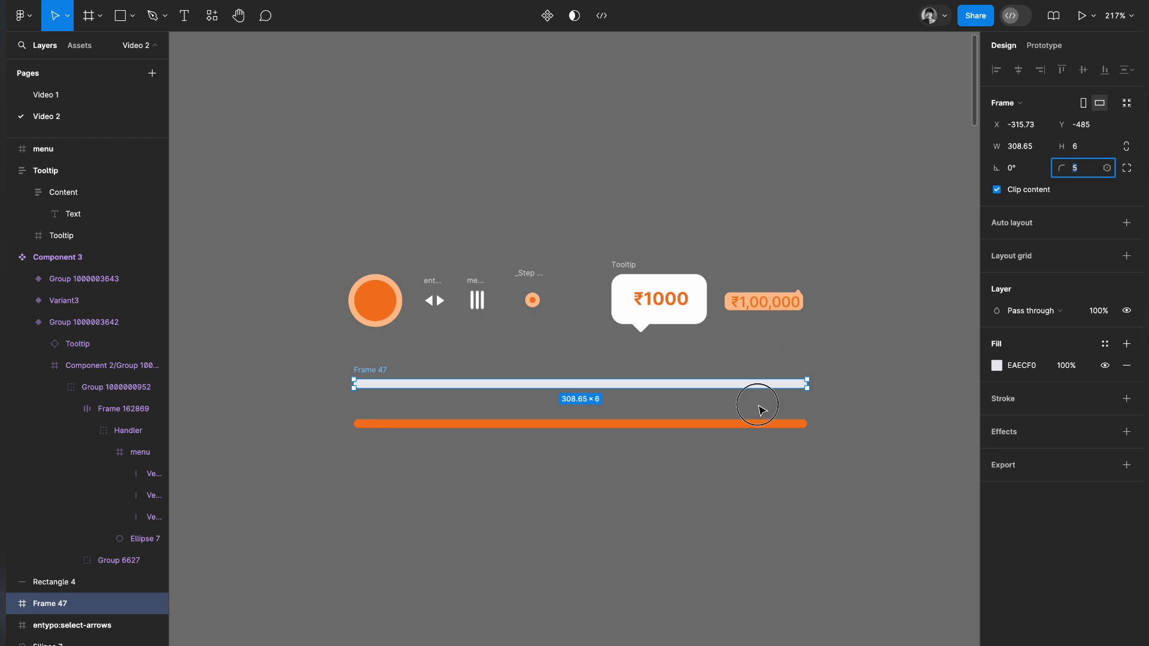
{"action": "left_click", "coordinate": [761, 410]}
{"action": "left_click", "coordinate": [525, 427]}
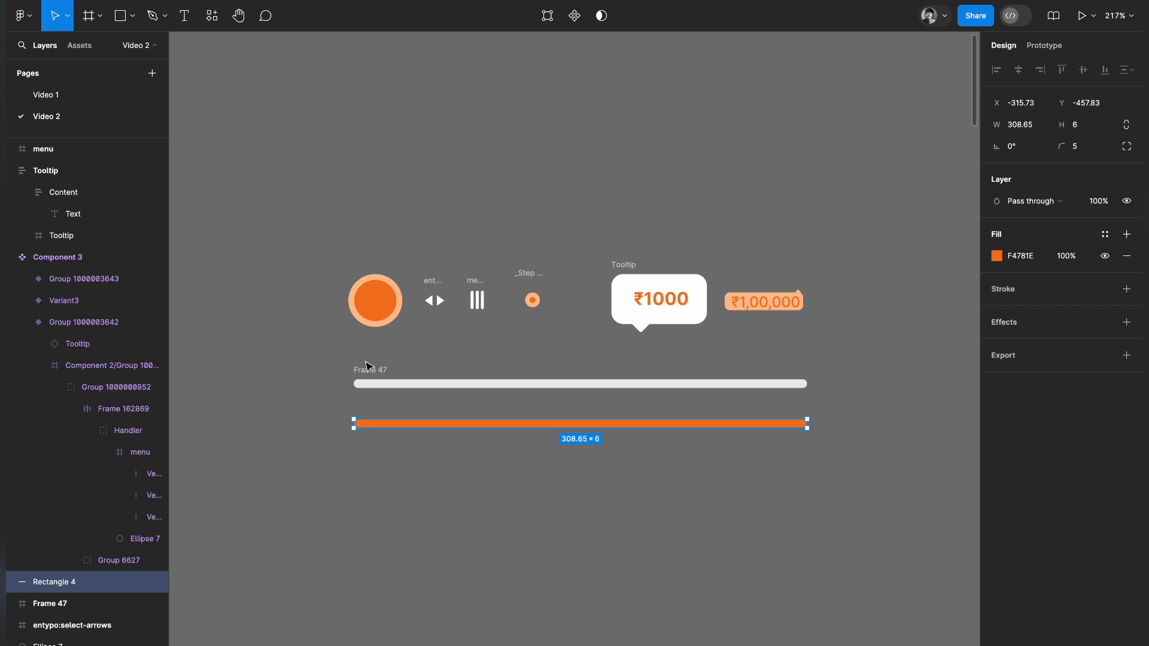
Move the grey Frame 47 track above the row of icons and tooltips.
{"action": "scroll", "coordinate": [365, 362], "scroll_direction": "up", "scroll_amount": 2}
{"action": "scroll", "coordinate": [365, 362], "scroll_direction": "right", "scroll_amount": 1}
{"action": "scroll", "coordinate": [367, 363], "scroll_direction": "right", "scroll_amount": 1}
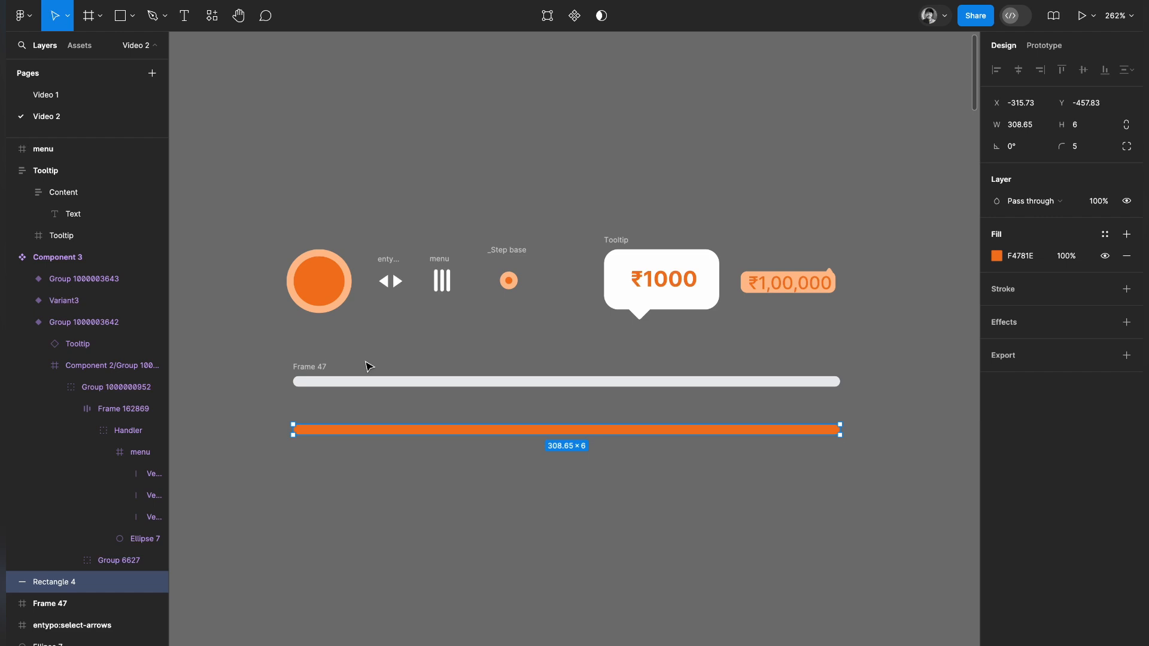
{"action": "left_click", "coordinate": [316, 372]}
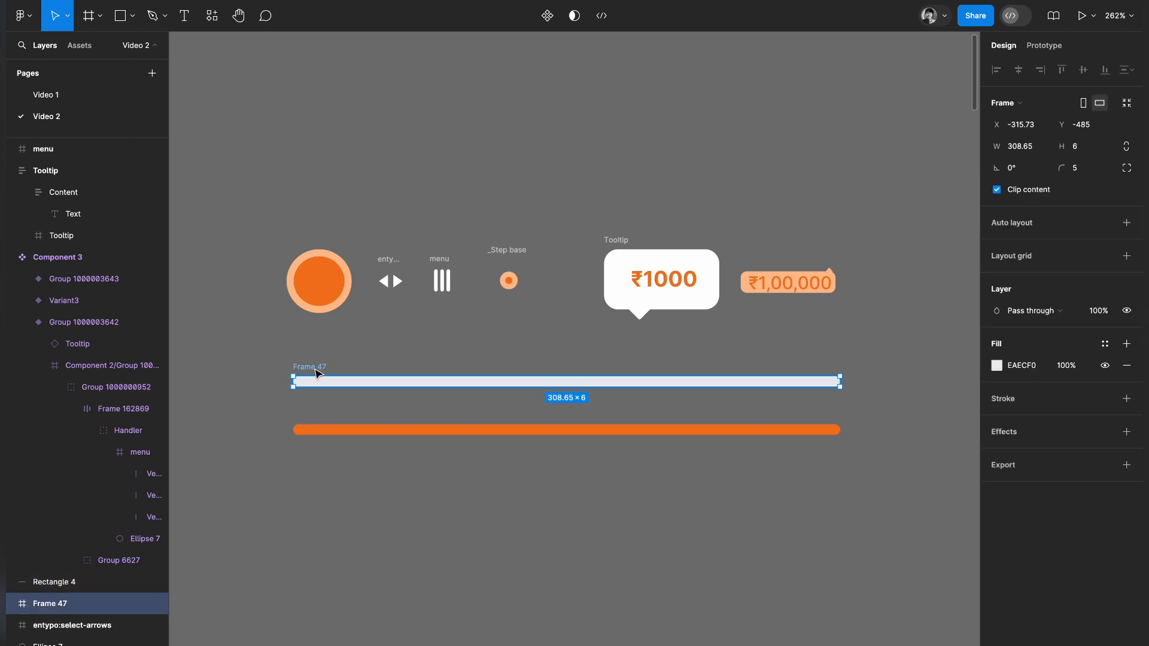
{"action": "left_click_drag", "start_coordinate": [316, 373], "coordinate": [310, 139]}
Place the orange bar inside the grey track, aligned to its start, and shorten it to about half the track's length.
{"action": "left_click_drag", "start_coordinate": [312, 433], "coordinate": [310, 152]}
{"action": "left_click_drag", "start_coordinate": [836, 149], "coordinate": [567, 149]}
{"action": "left_click", "coordinate": [580, 182]}
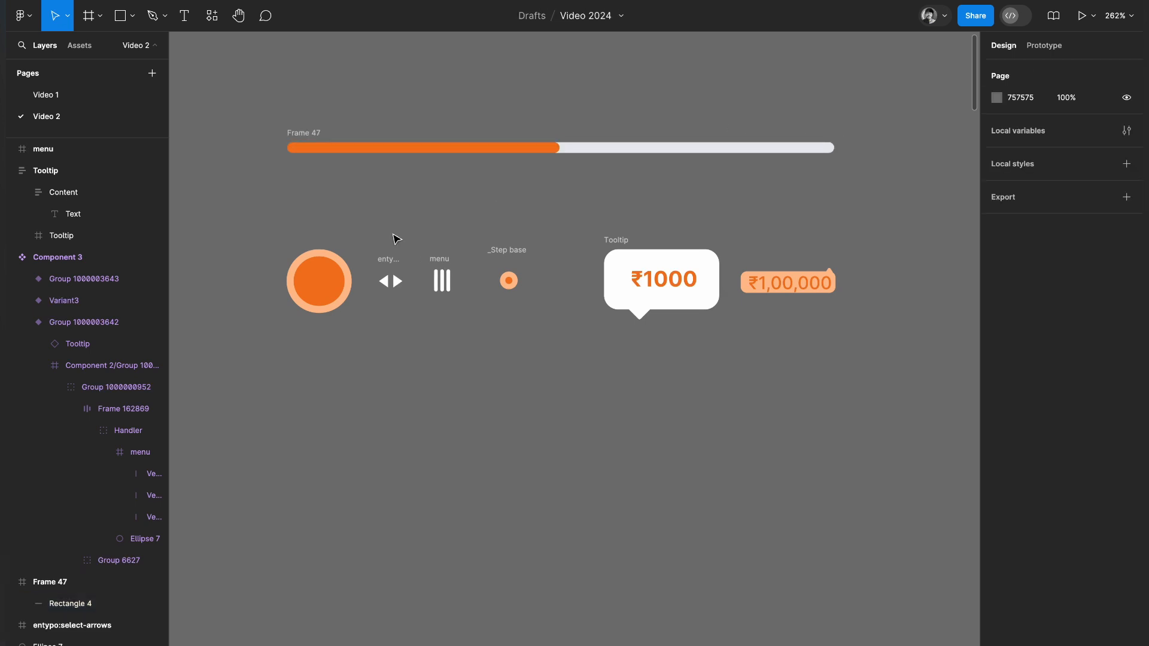
Bring the orange circle to the front and centre it on the track's left end.
{"action": "left_click", "coordinate": [313, 289]}
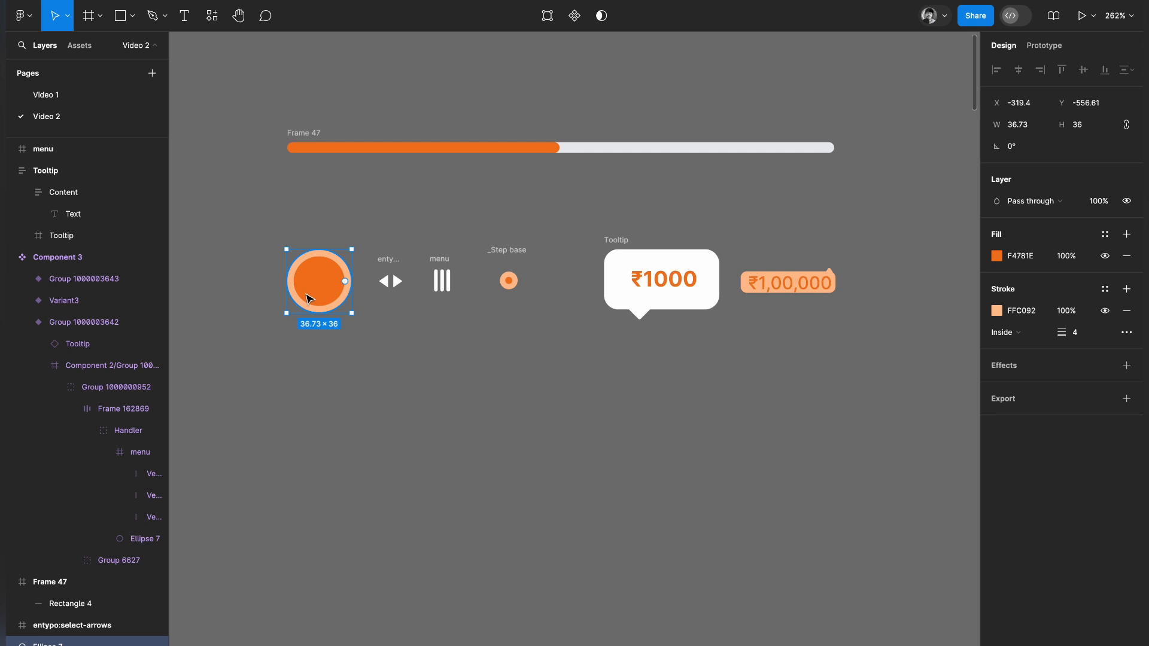
{"action": "left_click_drag", "start_coordinate": [309, 298], "coordinate": [295, 197]}
{"action": "right_click", "coordinate": [298, 193]}
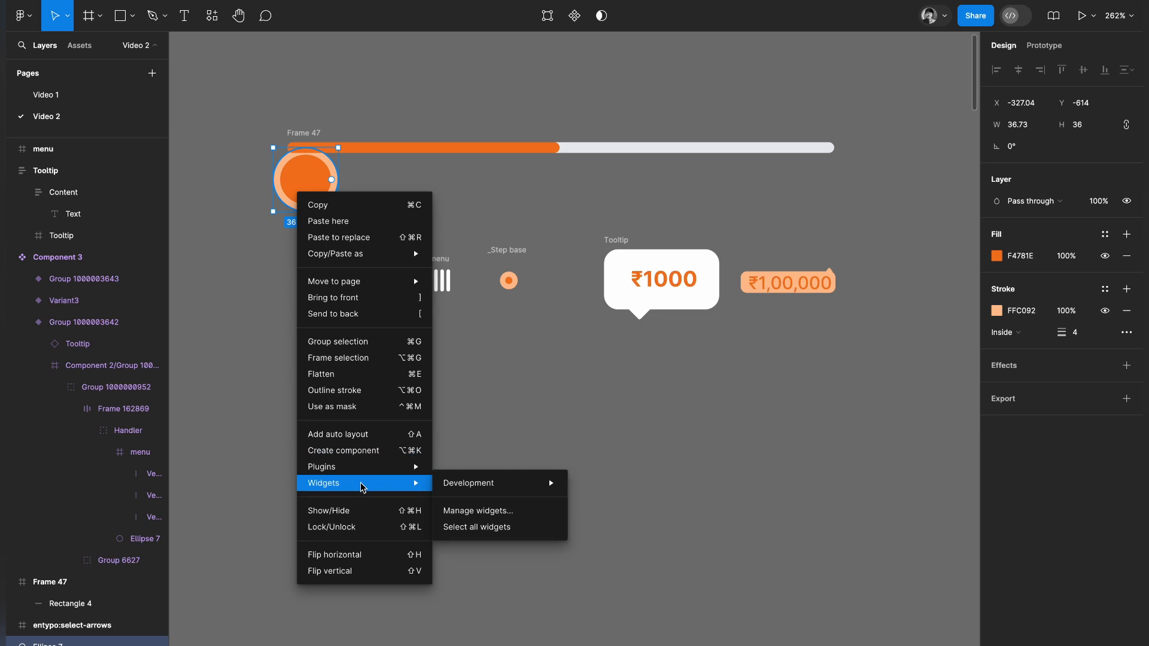
{"action": "left_click", "coordinate": [371, 297]}
{"action": "left_click_drag", "start_coordinate": [302, 186], "coordinate": [306, 129]}
{"action": "left_click", "coordinate": [461, 231]}
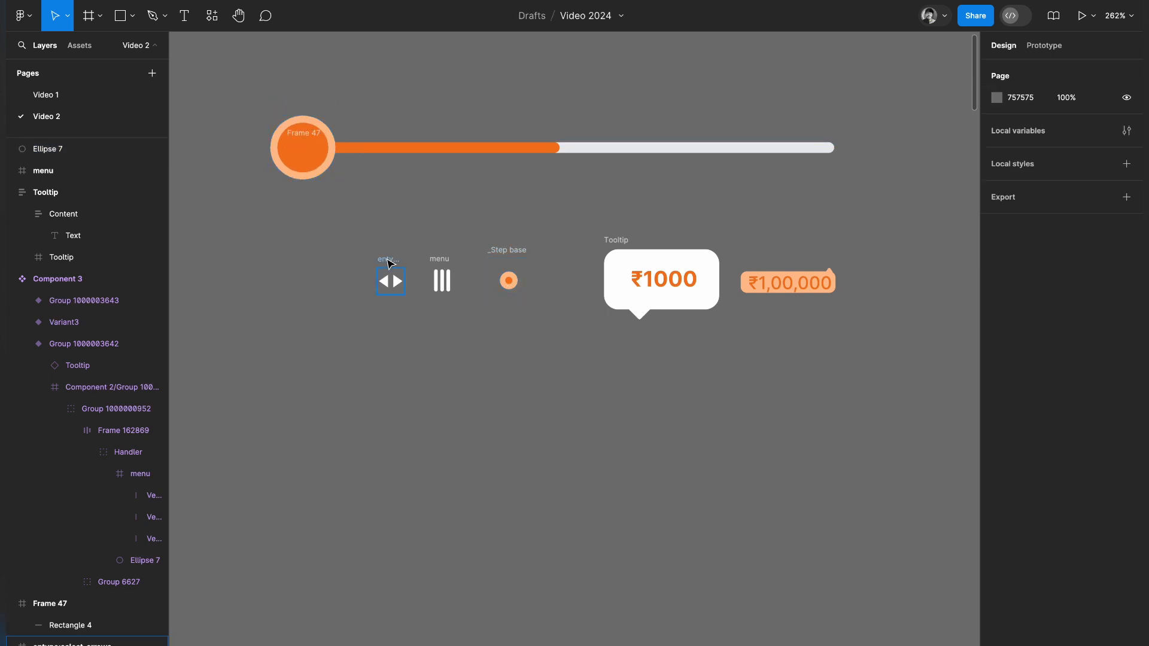
Centre the white arrows icon on the orange circle, just below the track, and bring the icon to the front.
{"action": "left_click_drag", "start_coordinate": [309, 179], "coordinate": [309, 255]}
{"action": "left_click_drag", "start_coordinate": [390, 280], "coordinate": [300, 218]}
{"action": "right_click", "coordinate": [303, 218]}
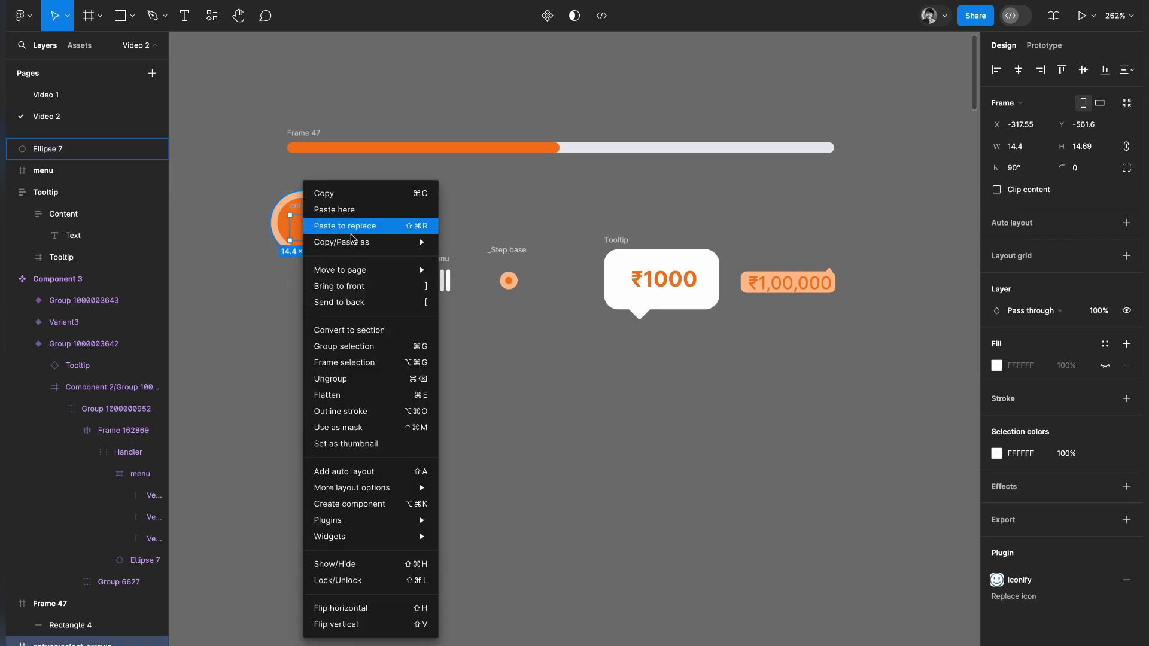
{"action": "left_click", "coordinate": [339, 286]}
{"action": "left_click", "coordinate": [400, 219]}
{"action": "left_click", "coordinate": [305, 212]}
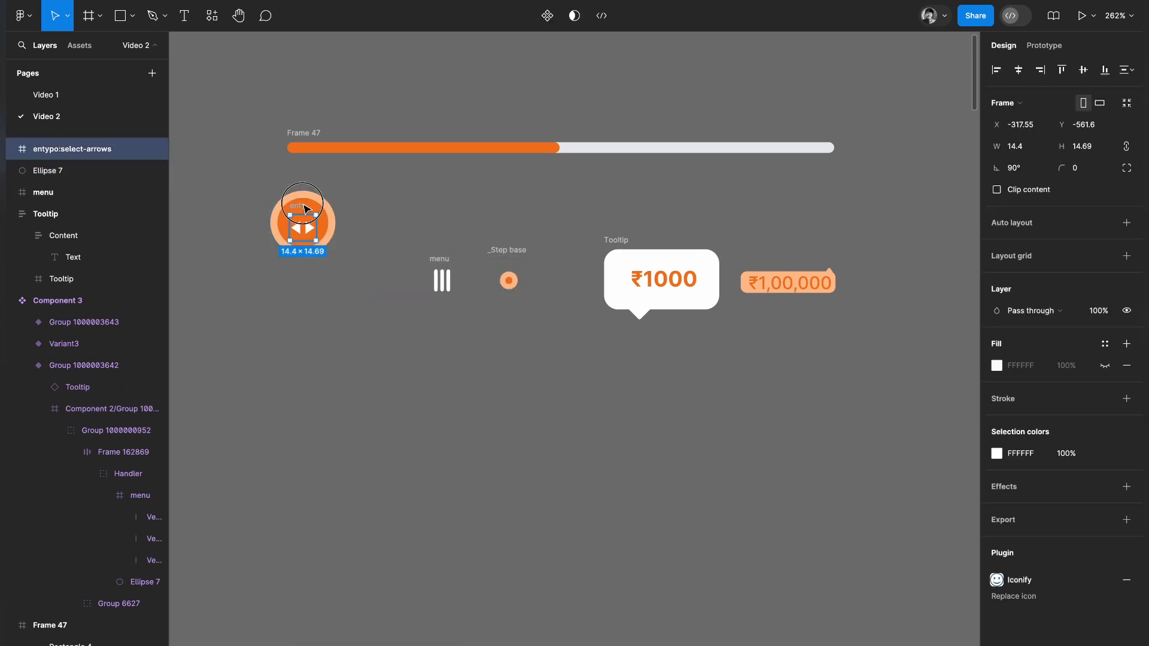
{"action": "left_click", "coordinate": [397, 228]}
Group the arrows icon with the orange circle and place the group on the track's left end.
{"action": "left_click_drag", "start_coordinate": [362, 193], "coordinate": [275, 288]}
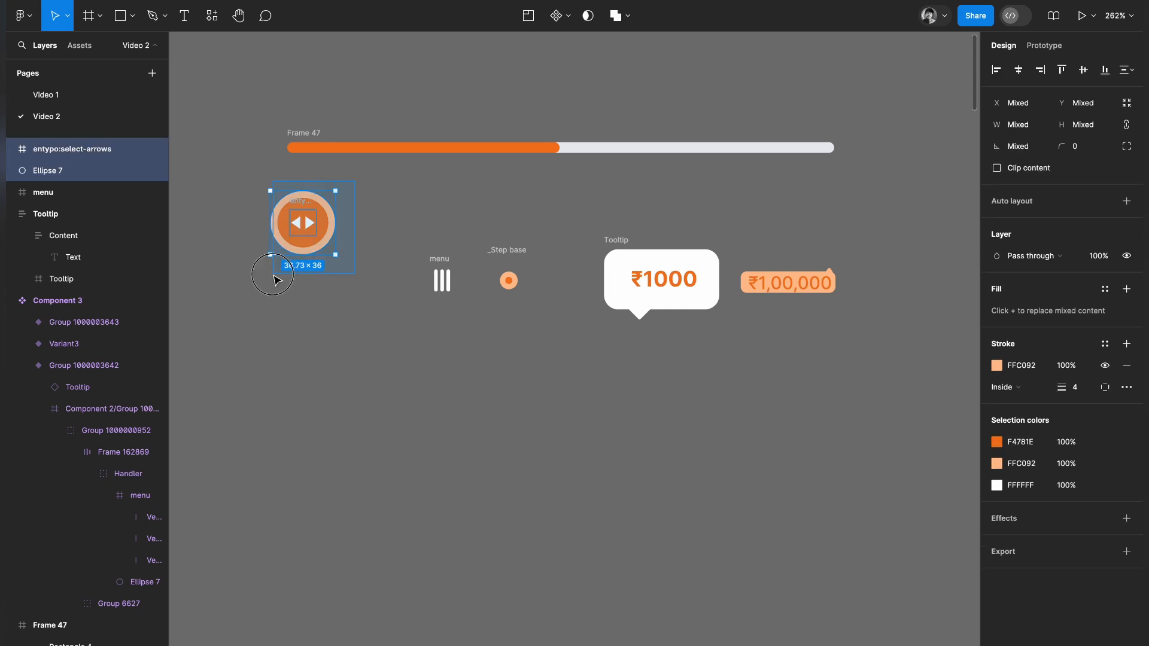
{"action": "key", "text": "ctrl+g"}
{"action": "left_click_drag", "start_coordinate": [295, 229], "coordinate": [299, 173]}
{"action": "left_click", "coordinate": [437, 204]}
Move the small step marker just below the track and the handle group off the track's left end to the space below.
{"action": "left_click_drag", "start_coordinate": [498, 256], "coordinate": [402, 176]}
{"action": "left_click", "coordinate": [301, 172]}
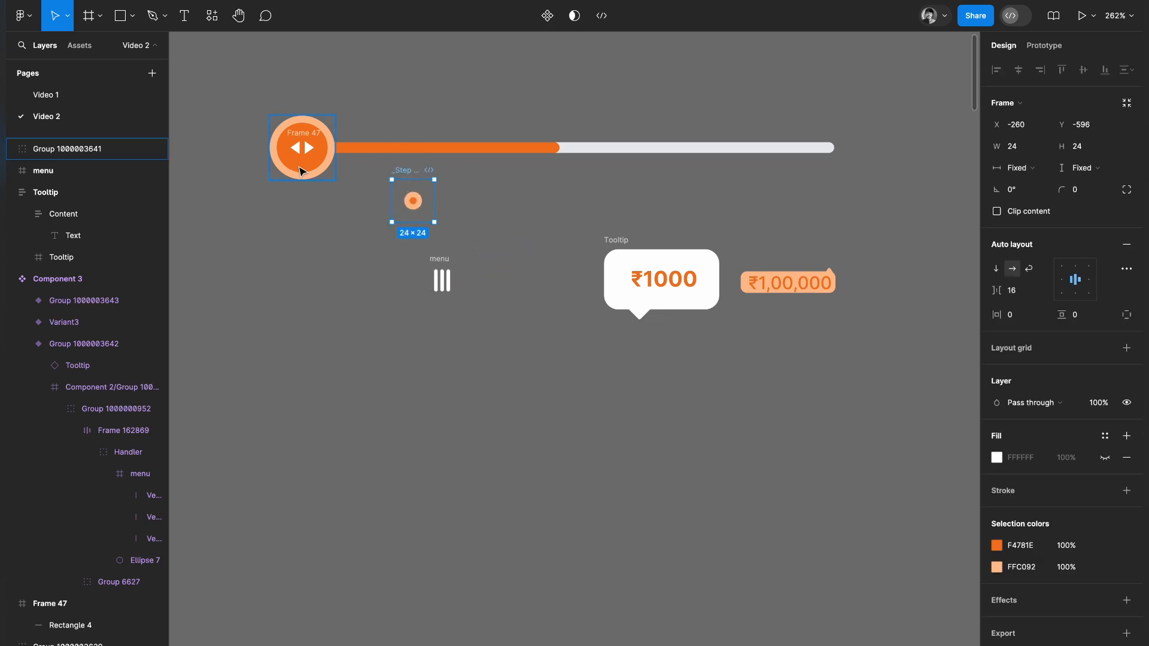
{"action": "left_click_drag", "start_coordinate": [301, 172], "coordinate": [270, 257]}
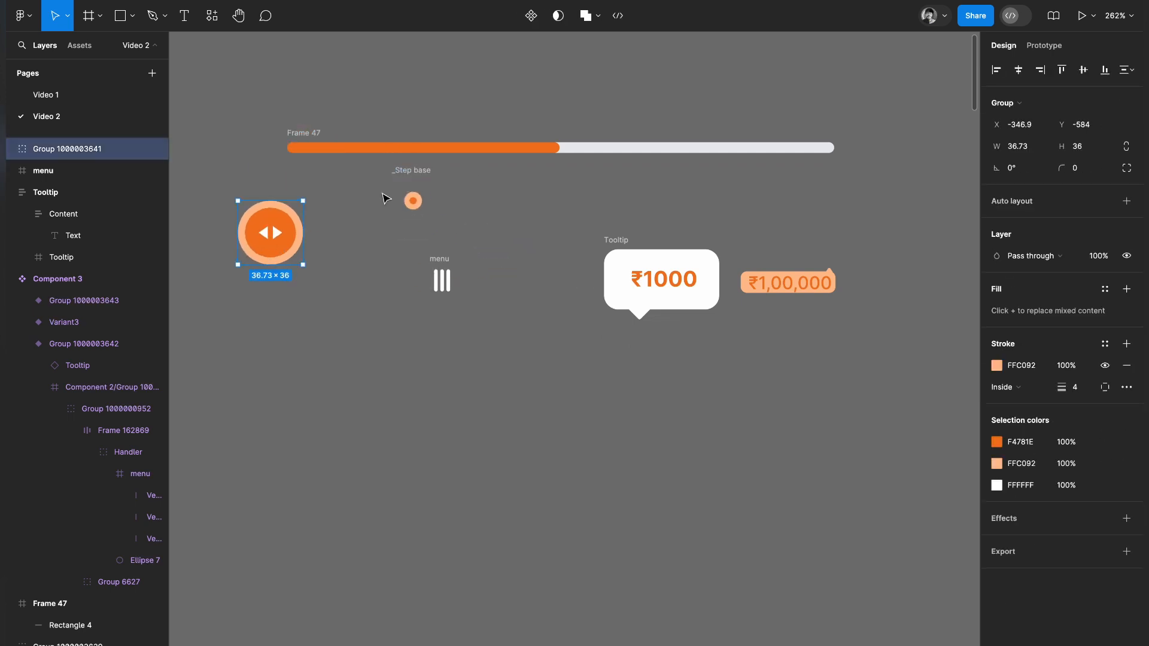
Place the step marker on the track's left end and duplicate it at equal spacing into seven markers, deleting the surplus one.
{"action": "left_click_drag", "start_coordinate": [415, 175], "coordinate": [366, 127]}
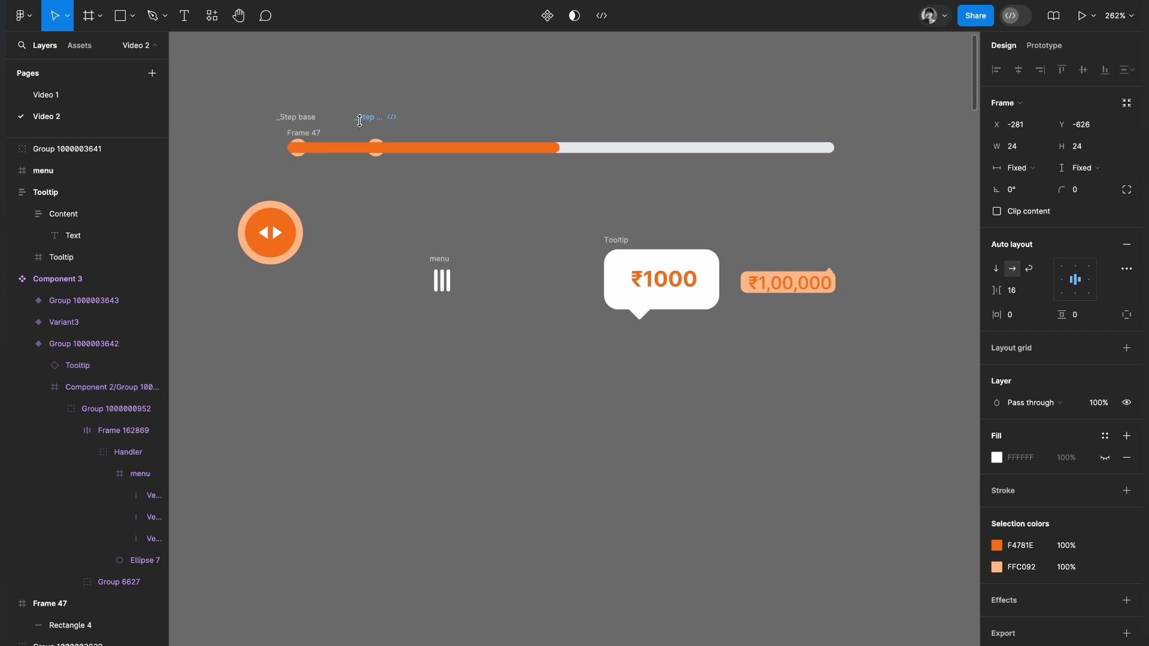
{"action": "key", "text": "ctrl+d"}
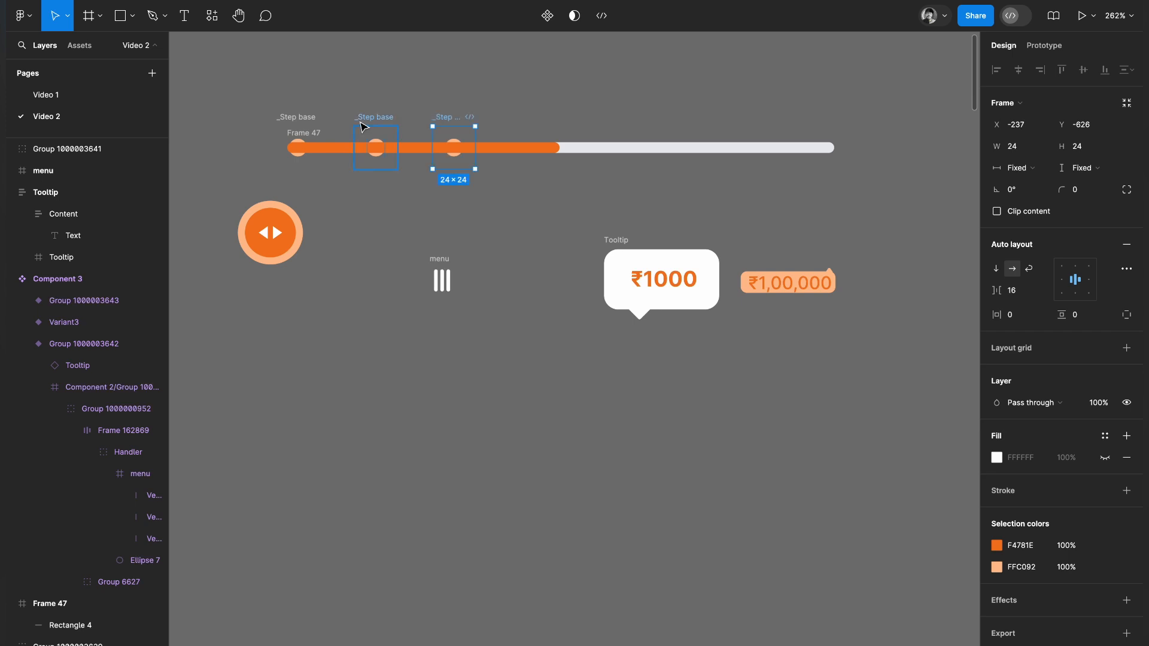
{"action": "key", "text": "ctrl+d"}
{"action": "key", "text": "ctrl+d"}
{"action": "key", "text": "ctrl+d"}
{"action": "key", "text": "ctrl+d"}
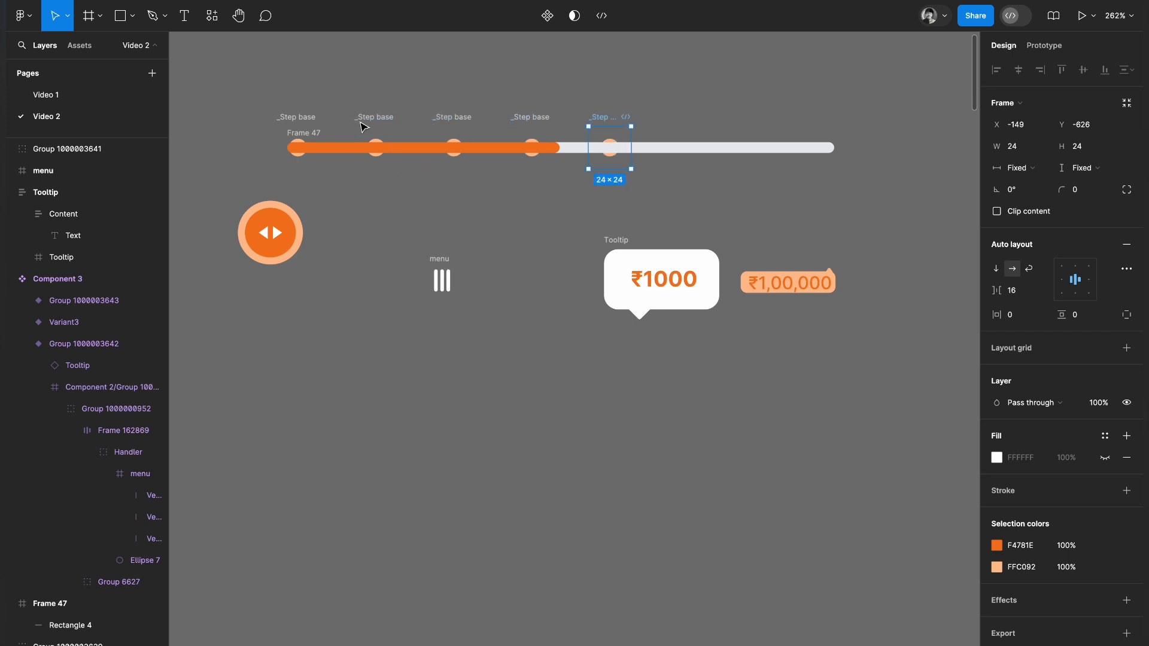
{"action": "key", "text": "ctrl+d"}
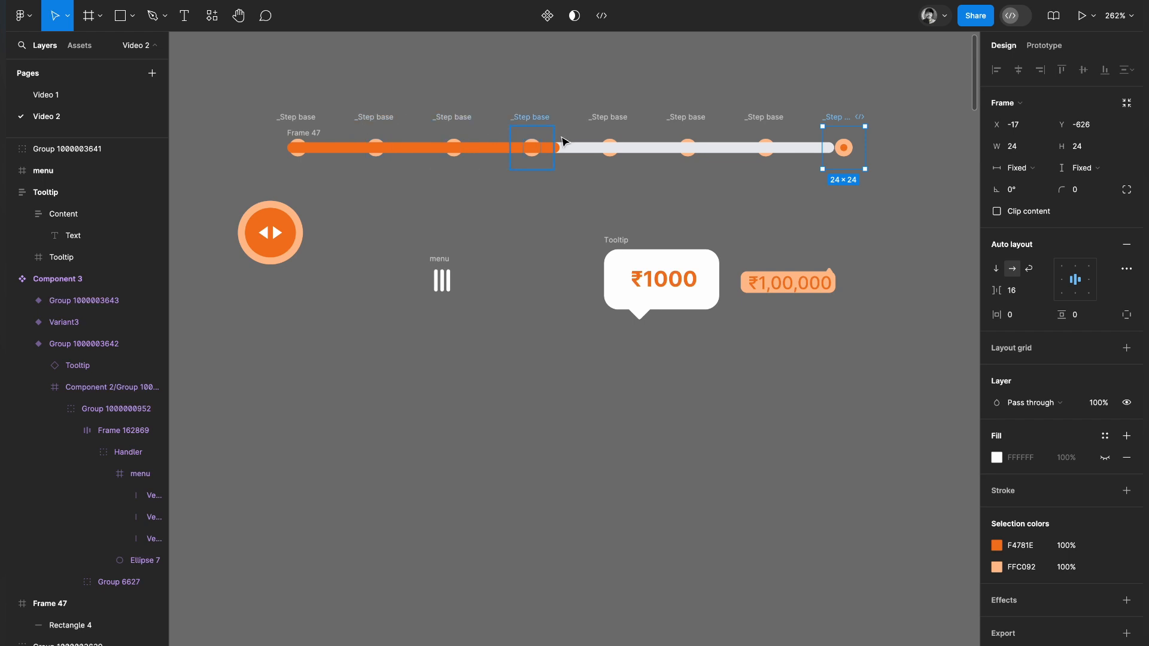
{"action": "key", "text": "Delete"}
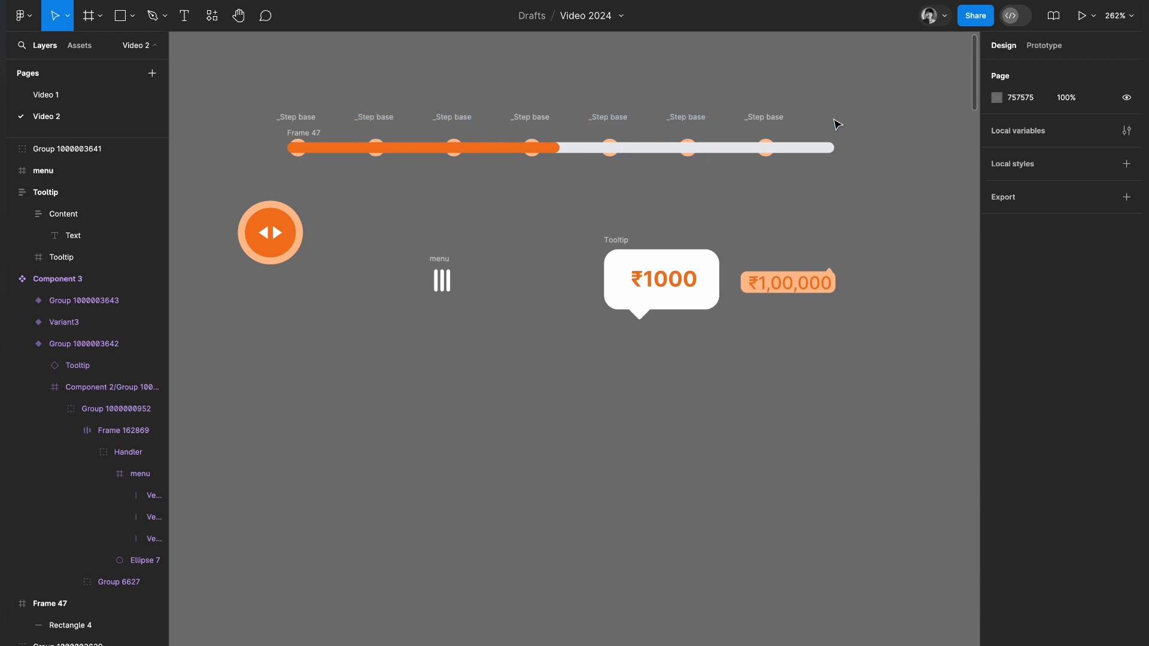
Send the Frame 47 track to the back, behind the step markers.
{"action": "left_click", "coordinate": [308, 137]}
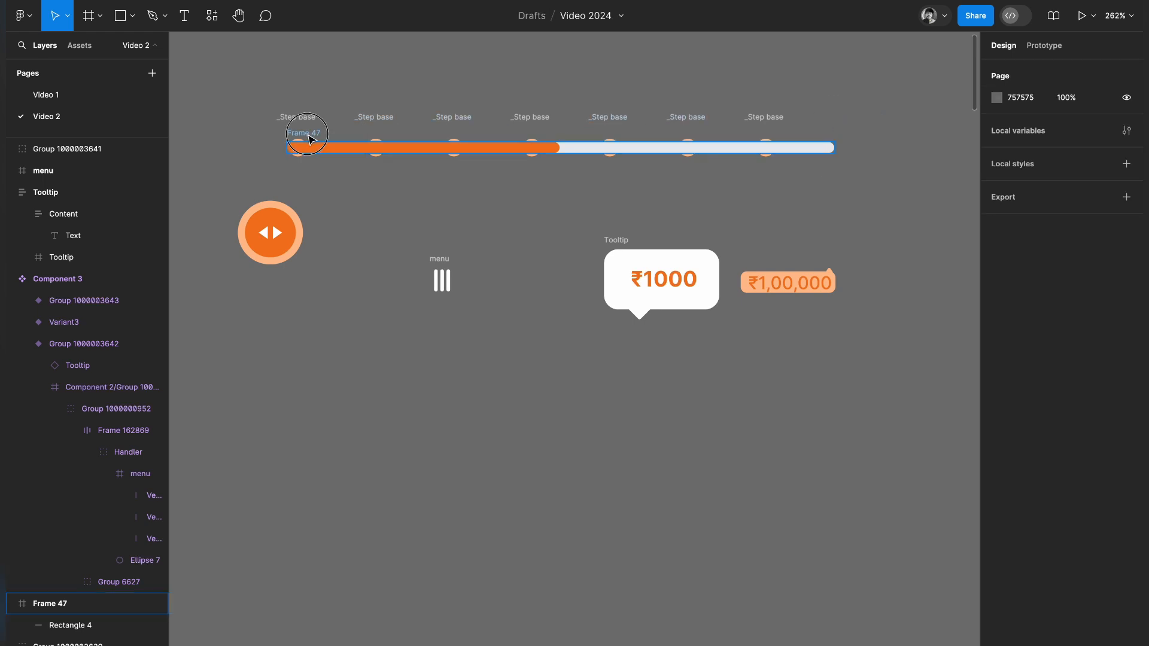
{"action": "right_click", "coordinate": [308, 137]}
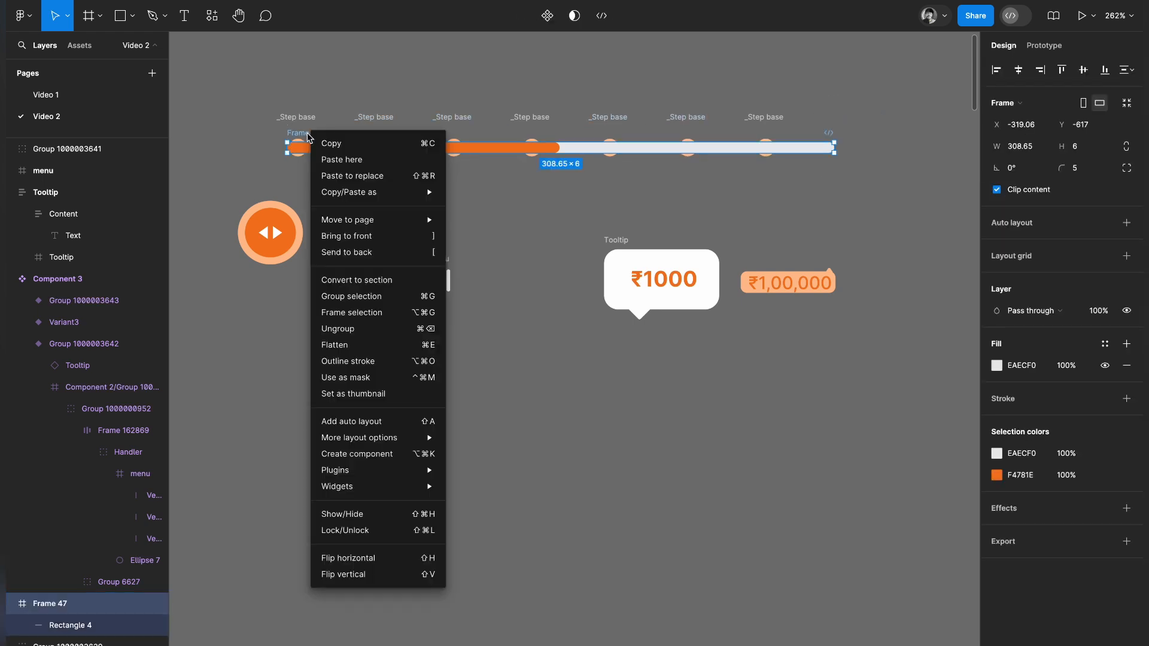
{"action": "left_click", "coordinate": [376, 252]}
{"action": "left_click", "coordinate": [643, 186]}
Combine all seven step markers on the track into one horizontal auto layout frame.
{"action": "left_click", "coordinate": [767, 117]}
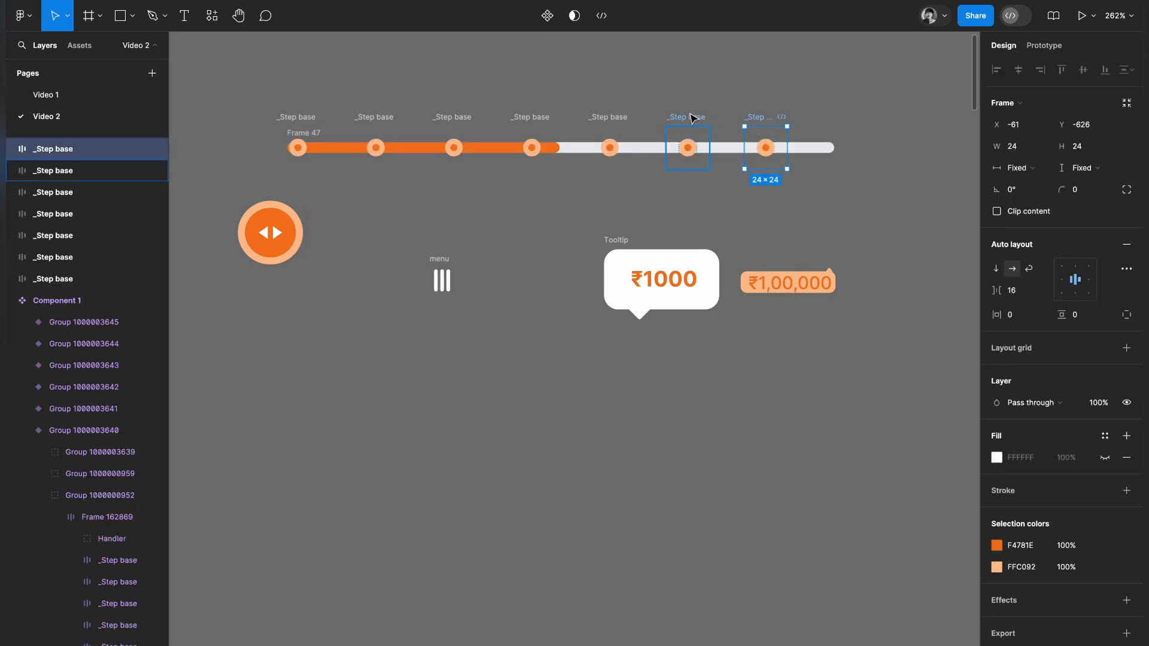
{"action": "left_click", "coordinate": [684, 117], "text": "shift"}
{"action": "left_click", "coordinate": [606, 118], "text": "shift"}
{"action": "left_click", "coordinate": [530, 117], "text": "shift"}
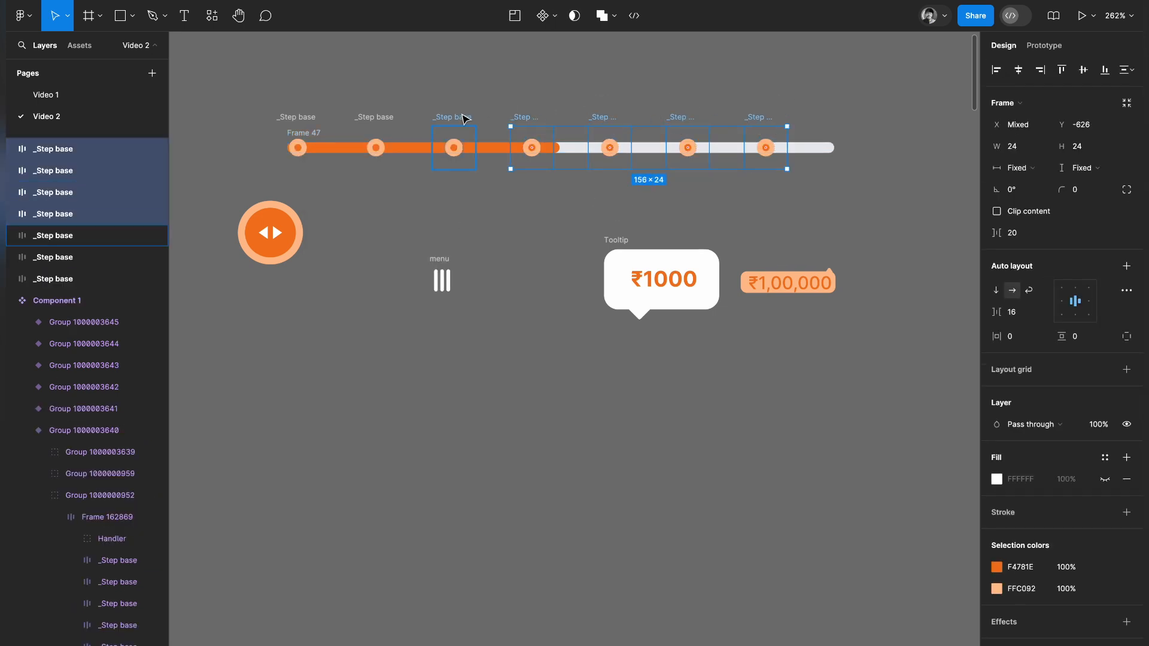
{"action": "left_click", "coordinate": [455, 118], "text": "shift"}
{"action": "left_click", "coordinate": [375, 118], "text": "shift"}
{"action": "left_click", "coordinate": [303, 122], "text": "shift"}
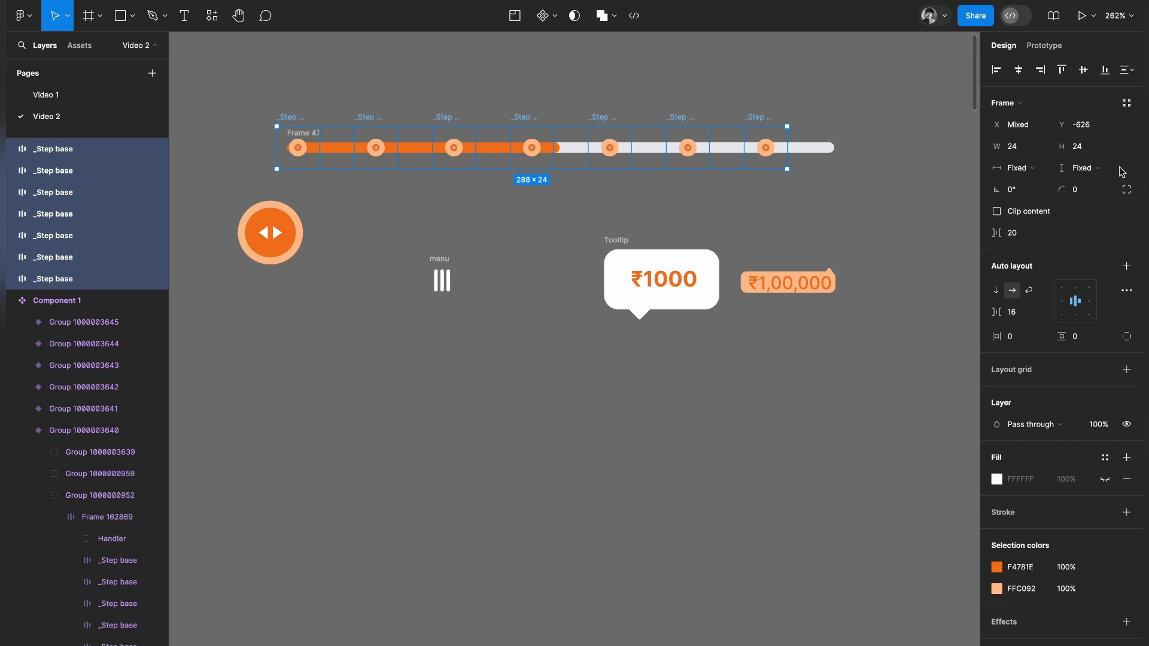
{"action": "left_click", "coordinate": [1128, 265]}
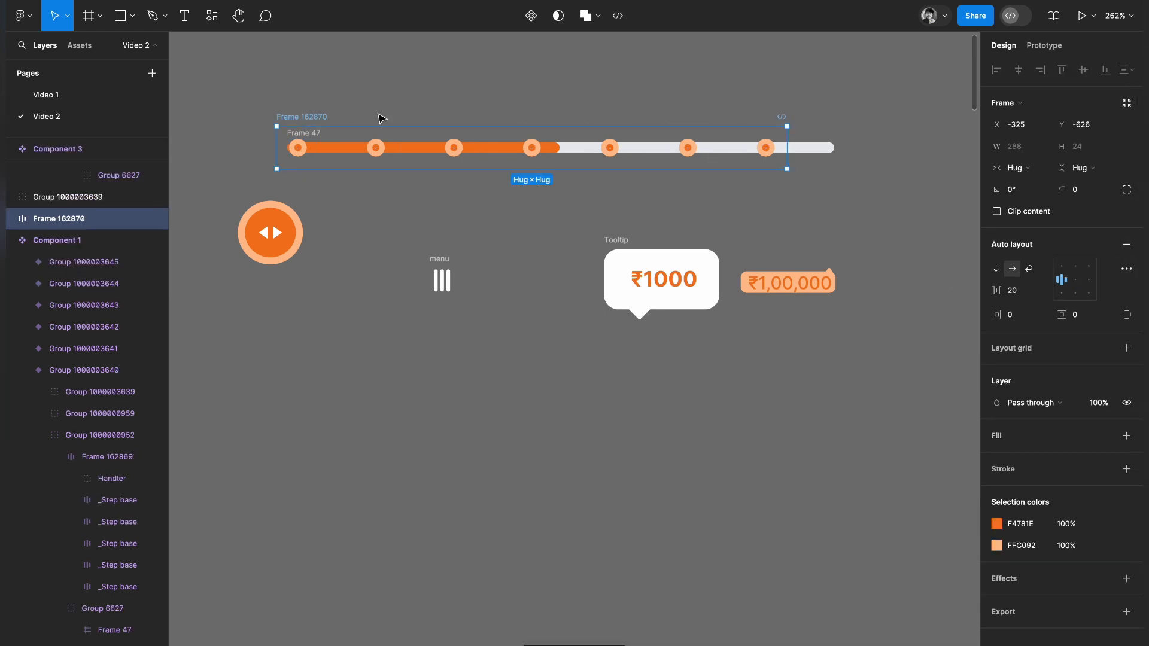
Adjust both side edges of the step marker frame so it spans the track, starting at X -327.
{"action": "left_click_drag", "start_coordinate": [788, 141], "coordinate": [836, 134]}
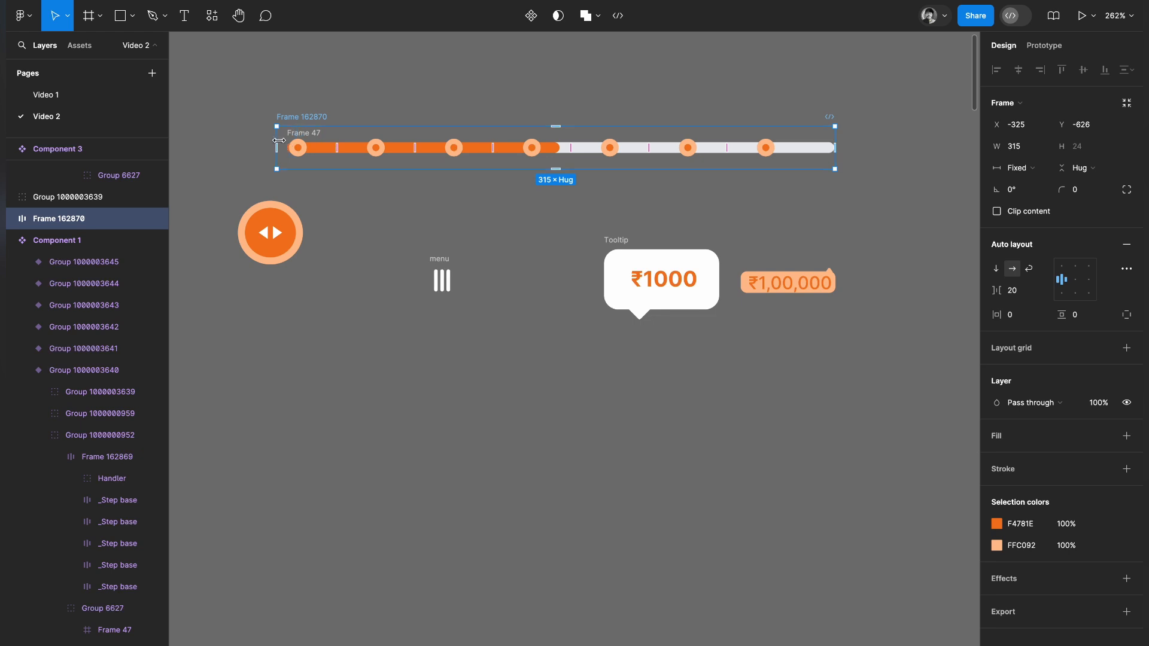
{"action": "left_click_drag", "start_coordinate": [282, 140], "coordinate": [286, 140]}
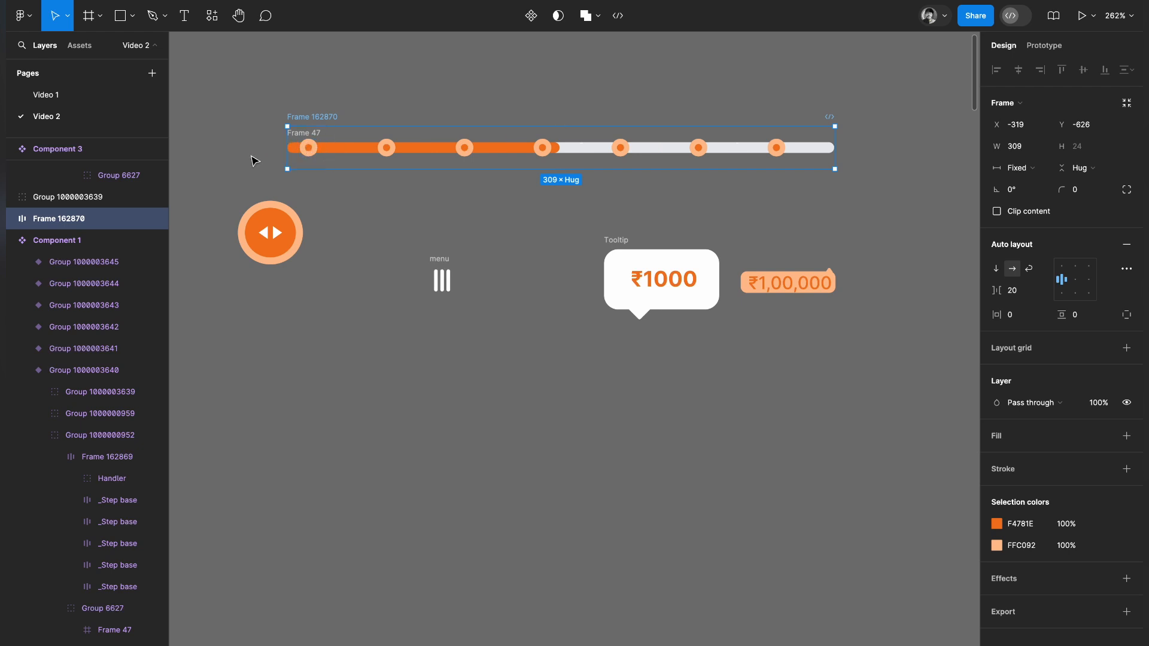
{"action": "left_click_drag", "start_coordinate": [283, 149], "coordinate": [273, 148]}
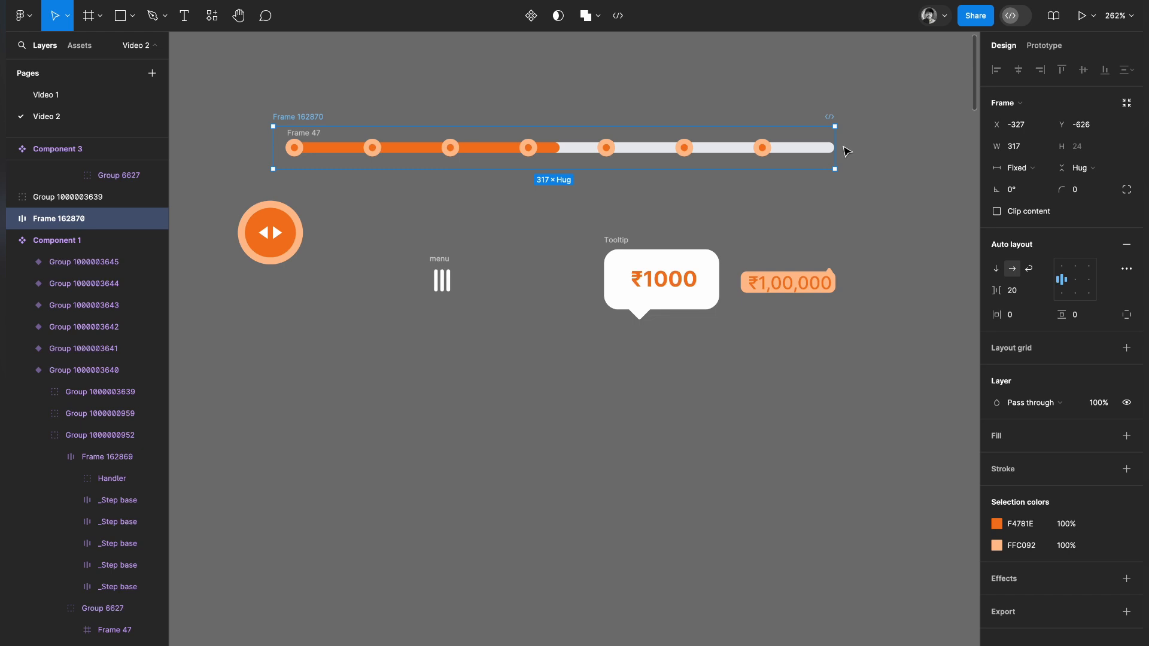
{"action": "left_click_drag", "start_coordinate": [836, 141], "coordinate": [841, 141]}
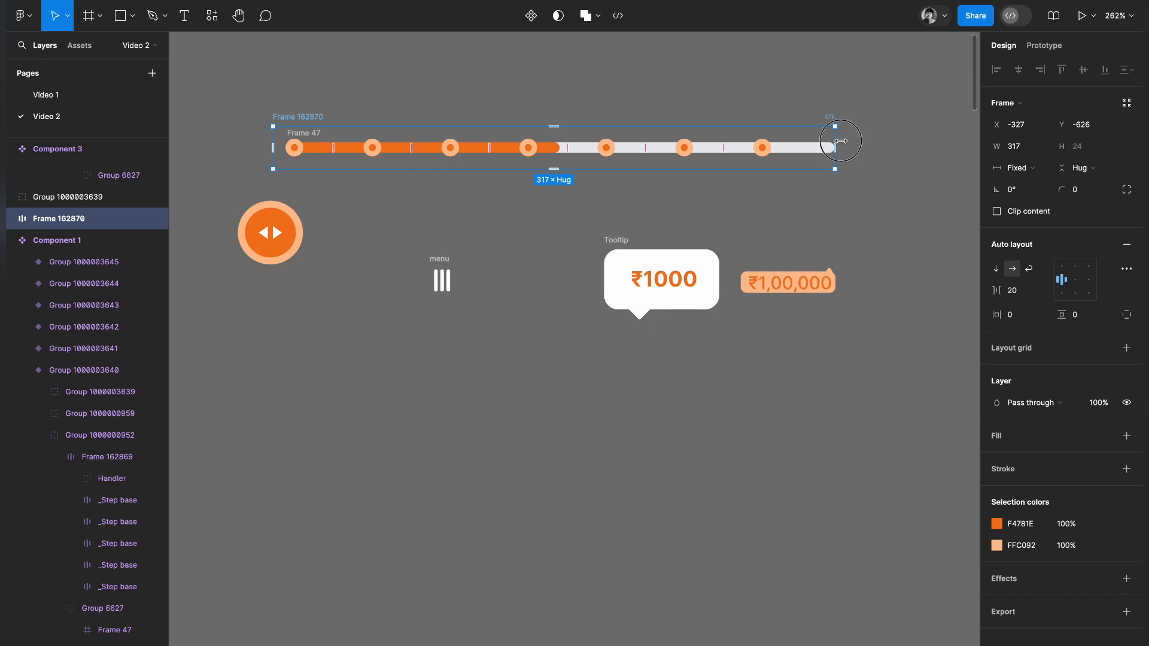
Duplicate a step marker inside the frame to make eight and set the frame's horizontal resizing to Hug.
{"action": "left_click", "coordinate": [784, 149]}
{"action": "key", "text": "ctrl+d"}
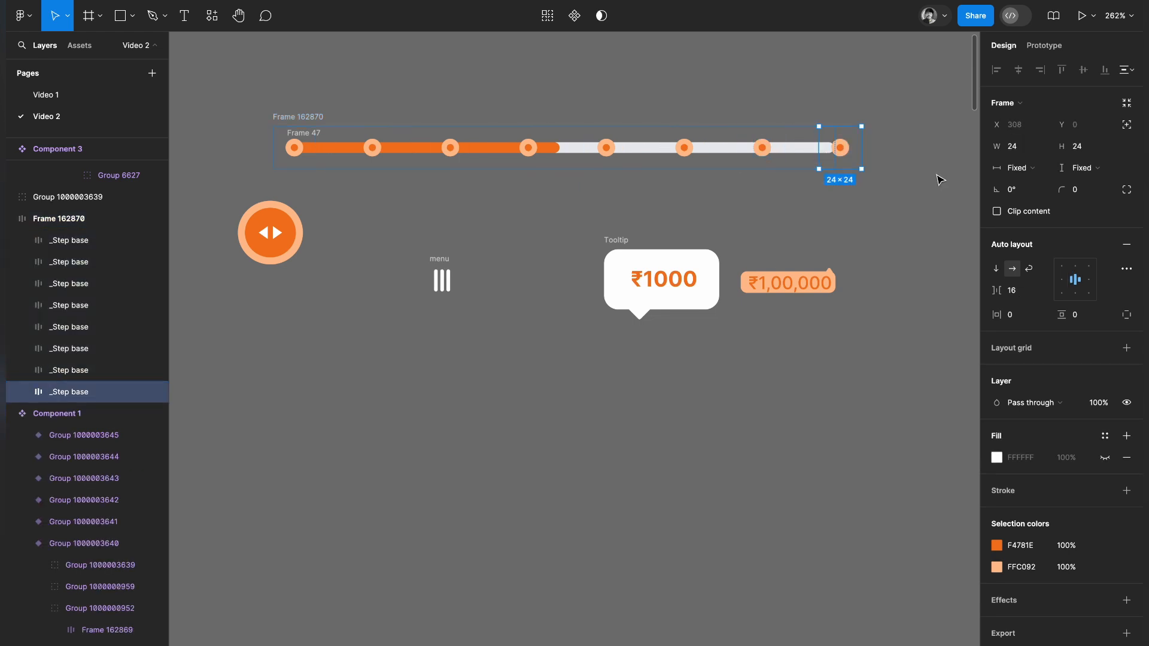
{"action": "left_click", "coordinate": [849, 171]}
{"action": "left_click", "coordinate": [291, 117]}
{"action": "left_click", "coordinate": [1019, 167]}
{"action": "left_click", "coordinate": [1026, 183]}
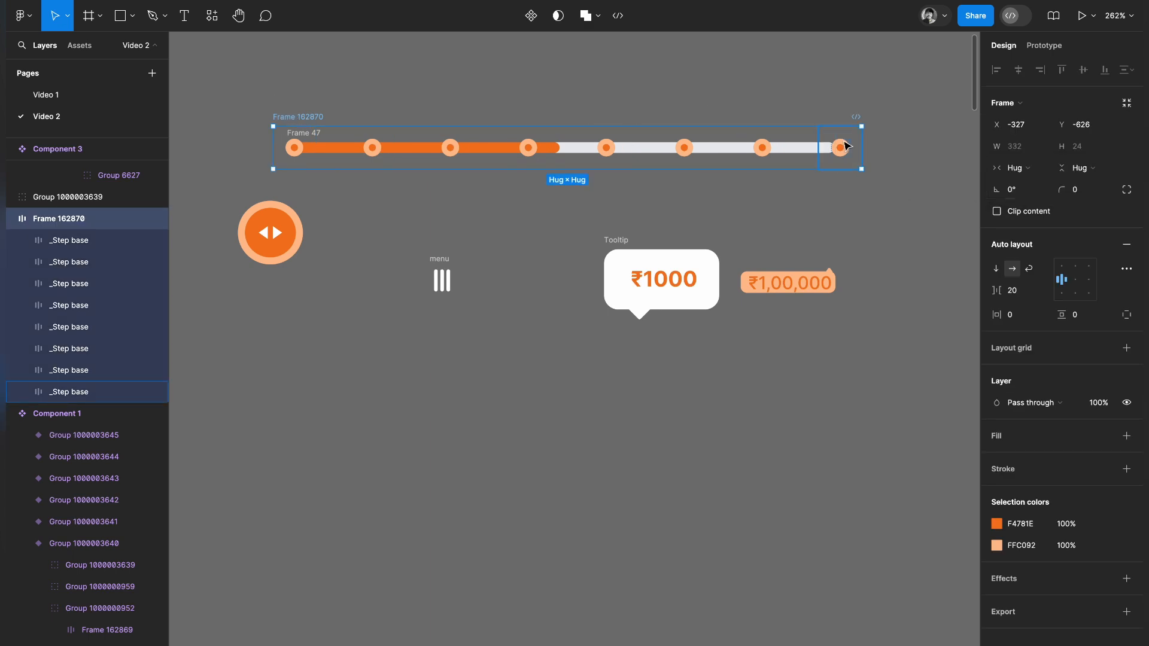
Reduce the spacing between the step markers slightly so the last one sits on the track's right end.
{"action": "left_click_drag", "start_coordinate": [862, 136], "coordinate": [850, 137]}
{"action": "key", "text": "ctrl+z"}
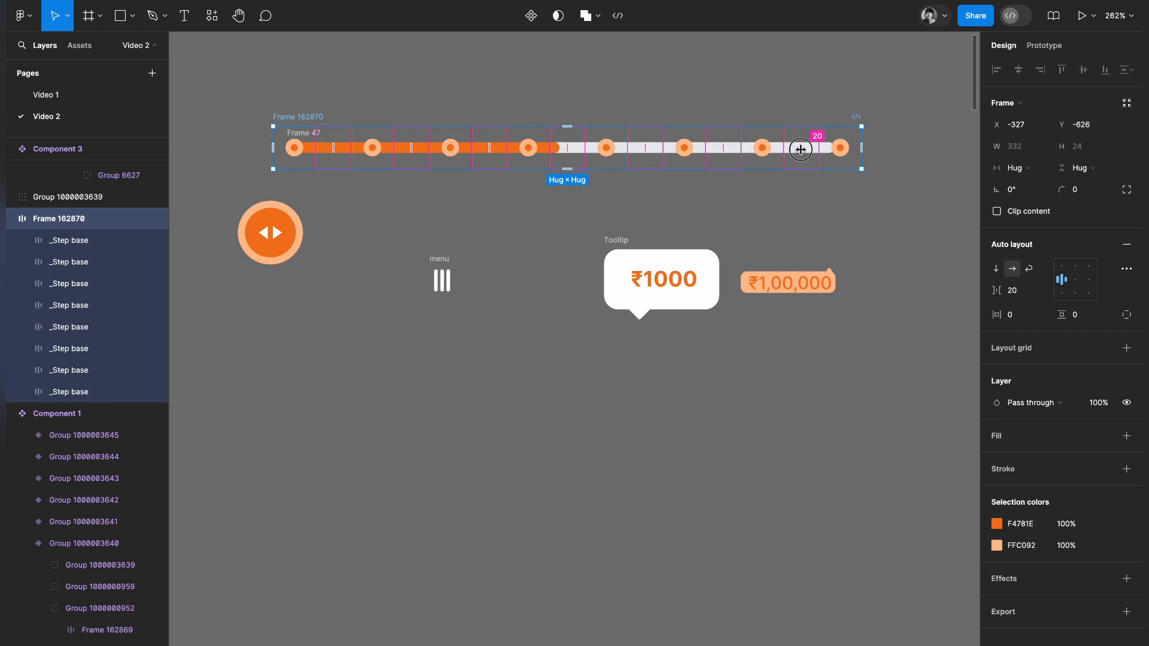
{"action": "left_click_drag", "start_coordinate": [801, 150], "coordinate": [798, 150]}
{"action": "left_click", "coordinate": [856, 197]}
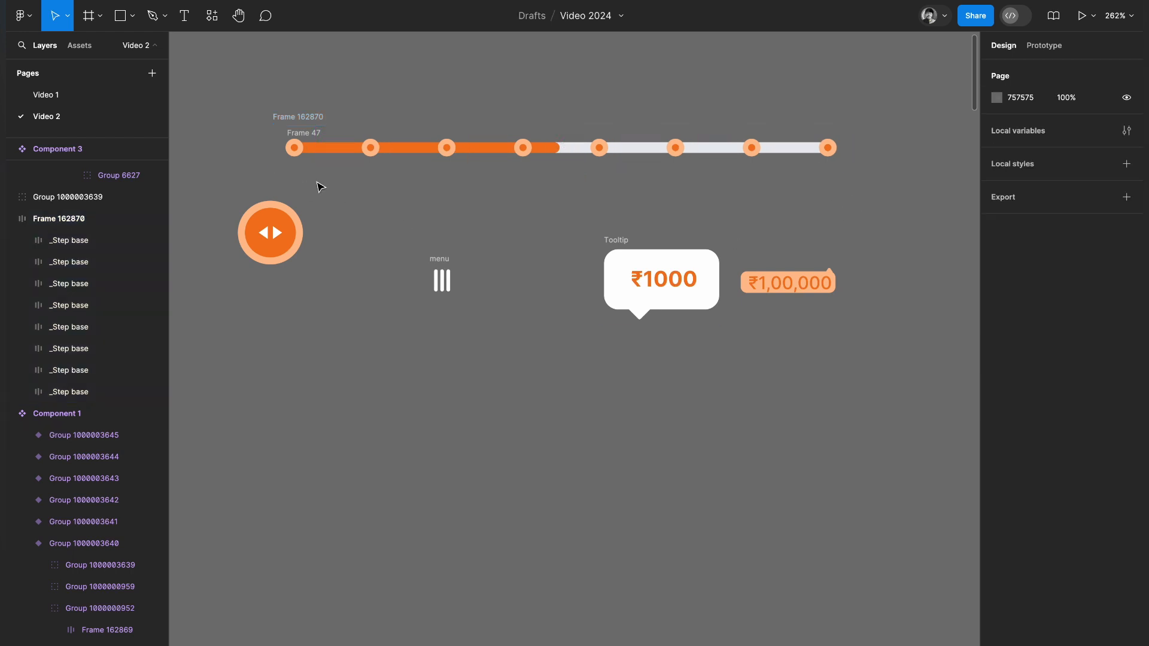
Rename the step marker frame as 2 and move it up, clear of the track.
{"action": "left_click", "coordinate": [310, 117]}
{"action": "type", "text": "2"}
{"action": "left_click", "coordinate": [304, 174]}
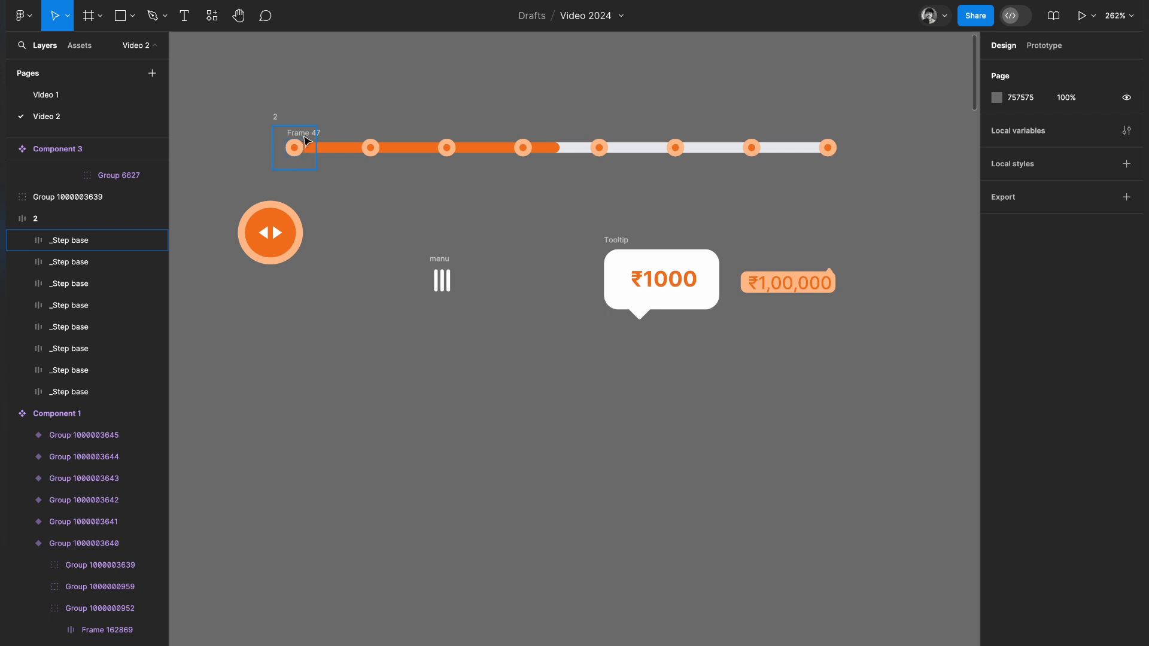
{"action": "left_click", "coordinate": [338, 150]}
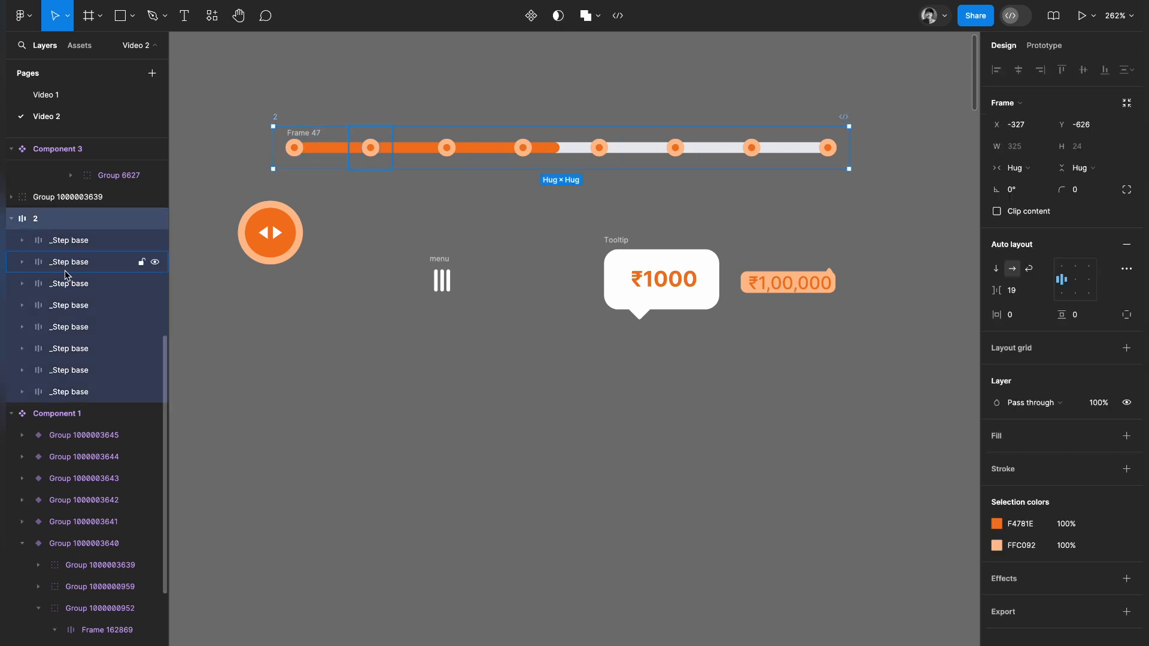
{"action": "scroll", "coordinate": [62, 243], "scroll_direction": "up", "scroll_amount": 2}
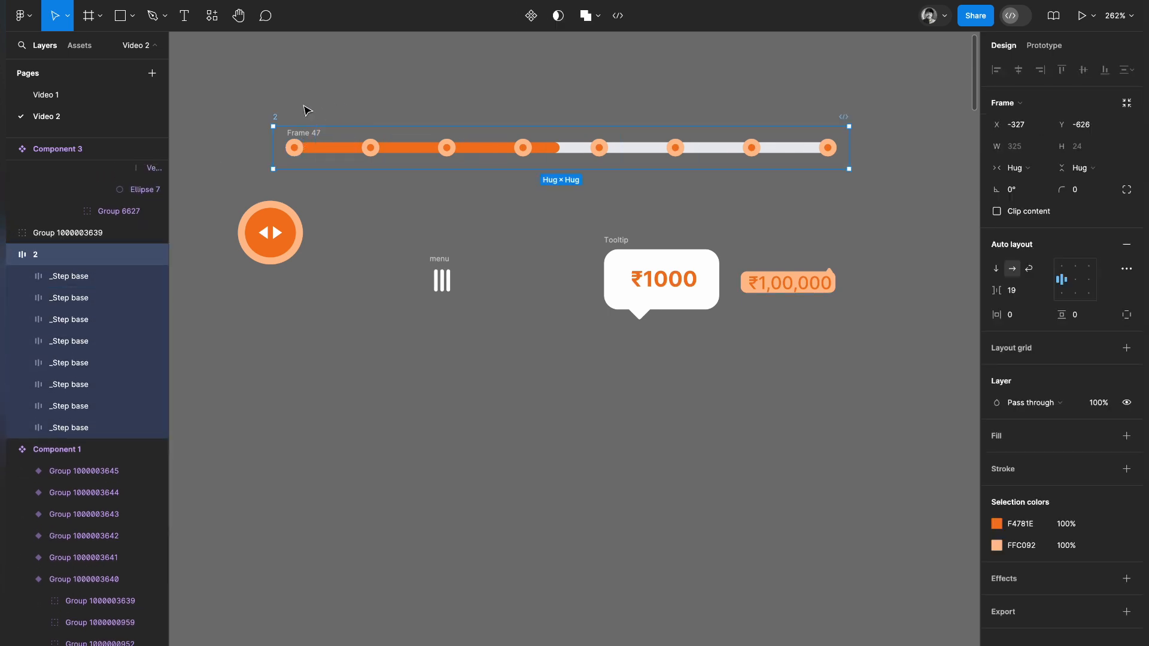
{"action": "left_click_drag", "start_coordinate": [288, 144], "coordinate": [288, 106]}
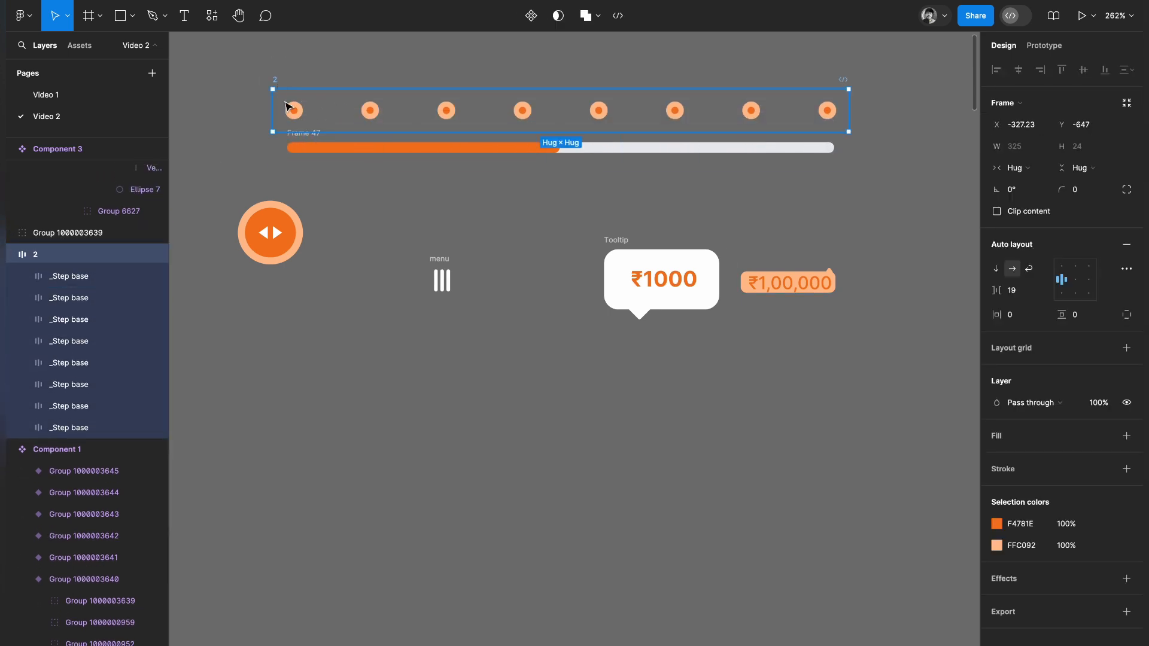
Rename the track's frame as 1.
{"action": "left_click", "coordinate": [305, 146]}
{"action": "scroll", "coordinate": [315, 194], "scroll_direction": "up", "scroll_amount": 2}
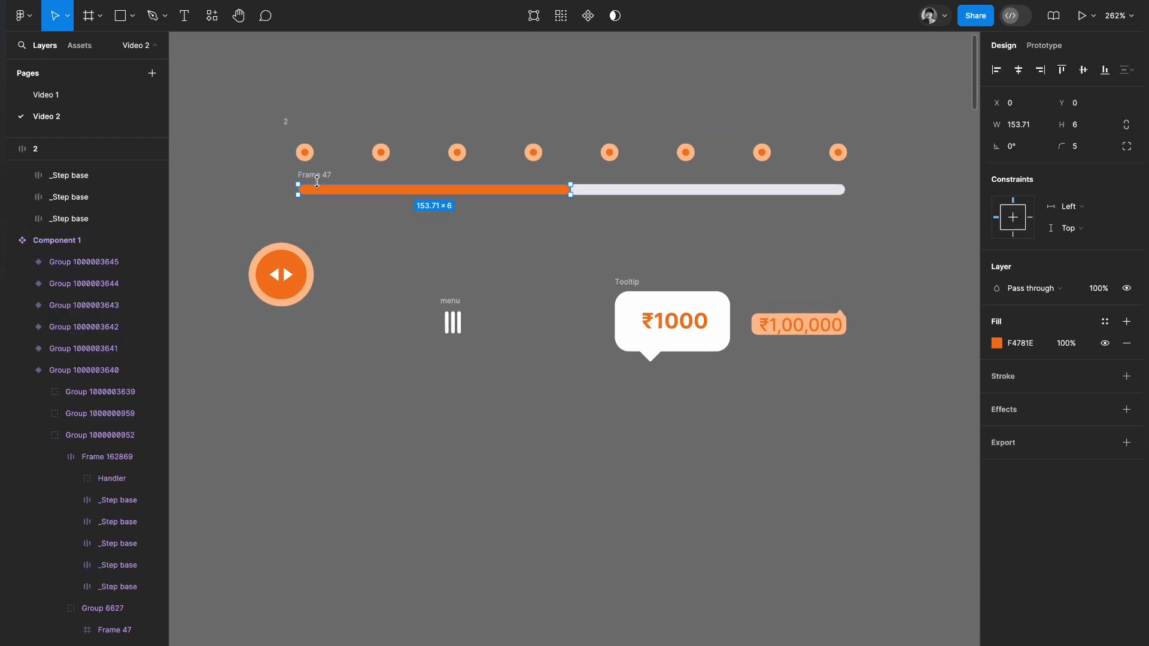
{"action": "left_click", "coordinate": [317, 174]}
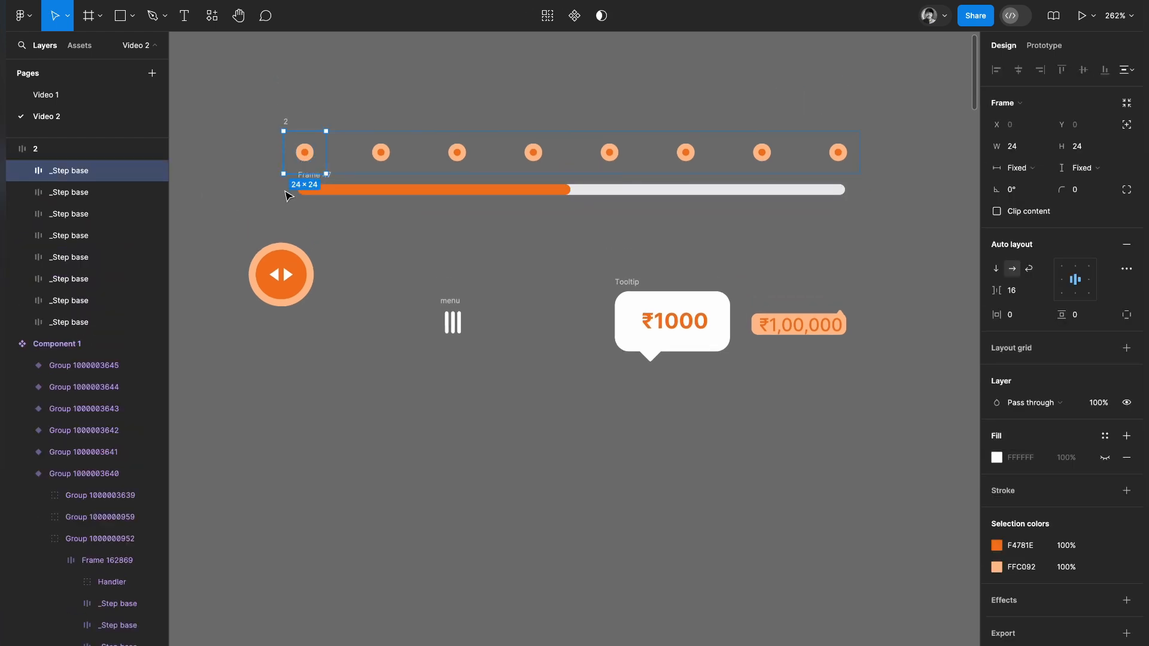
{"action": "scroll", "coordinate": [290, 196], "scroll_direction": "up", "scroll_amount": 5}
{"action": "double_click", "coordinate": [359, 156]}
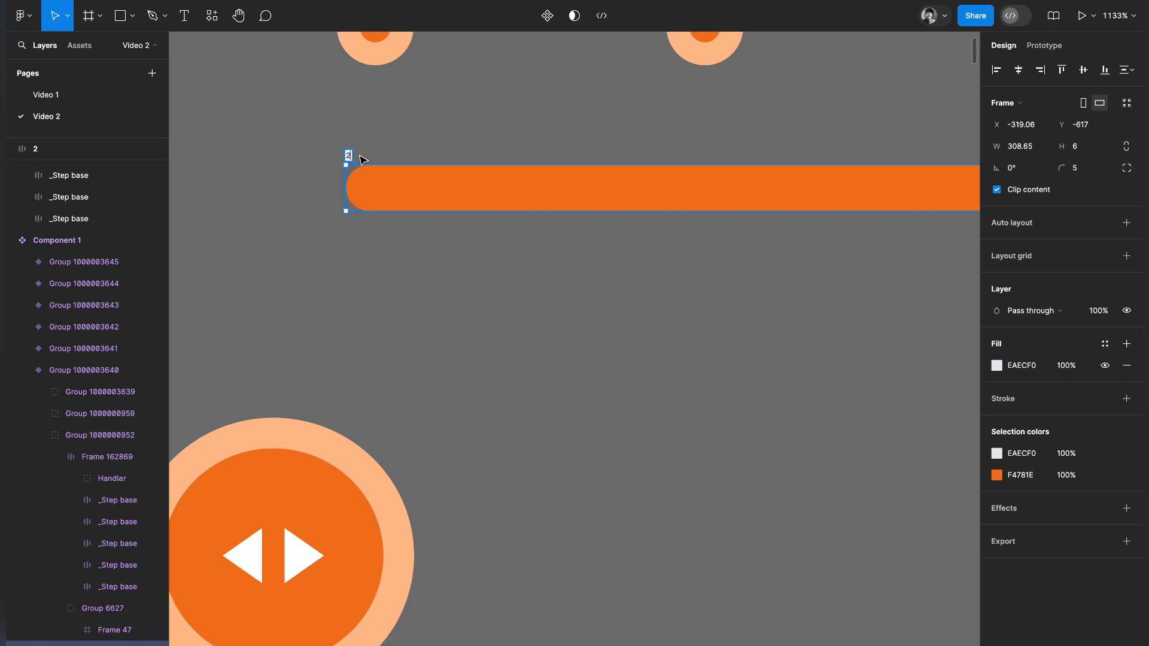
{"action": "type", "text": "2"}
{"action": "left_click", "coordinate": [363, 160]}
{"action": "left_click", "coordinate": [349, 156]}
{"action": "left_click", "coordinate": [372, 275]}
Move step marker frame 2 back down so its markers are centred on the track.
{"action": "scroll", "coordinate": [372, 274], "scroll_direction": "down", "scroll_amount": 5}
{"action": "scroll", "coordinate": [372, 281], "scroll_direction": "right", "scroll_amount": 2}
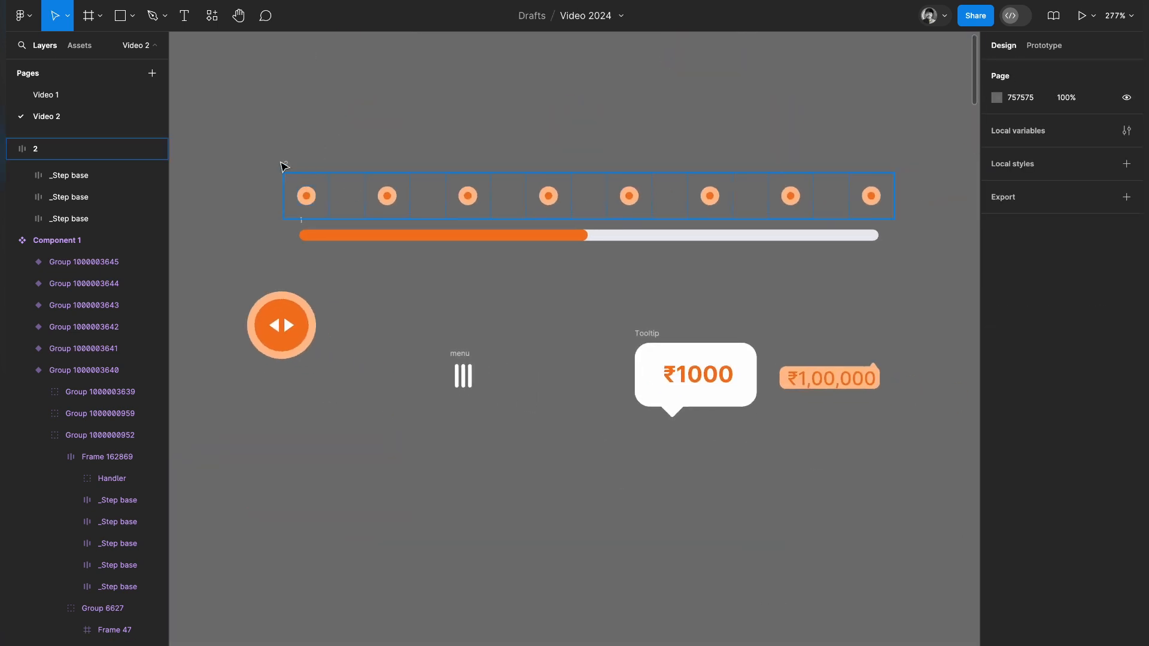
{"action": "left_click_drag", "start_coordinate": [291, 165], "coordinate": [292, 203]}
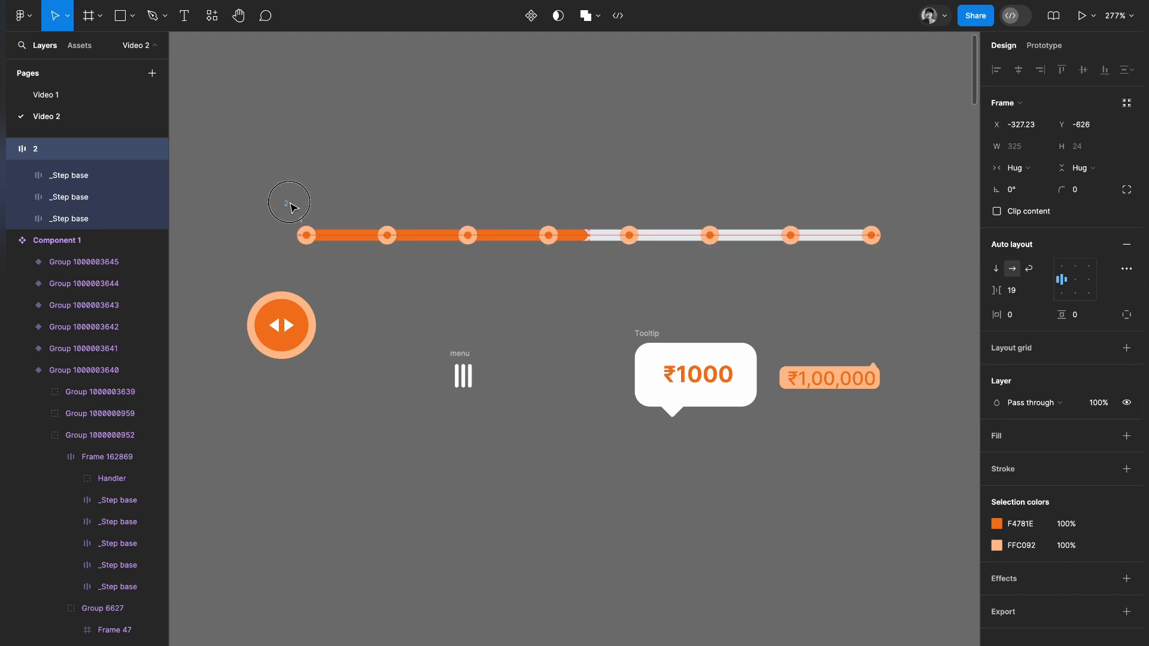
{"action": "left_click", "coordinate": [644, 304]}
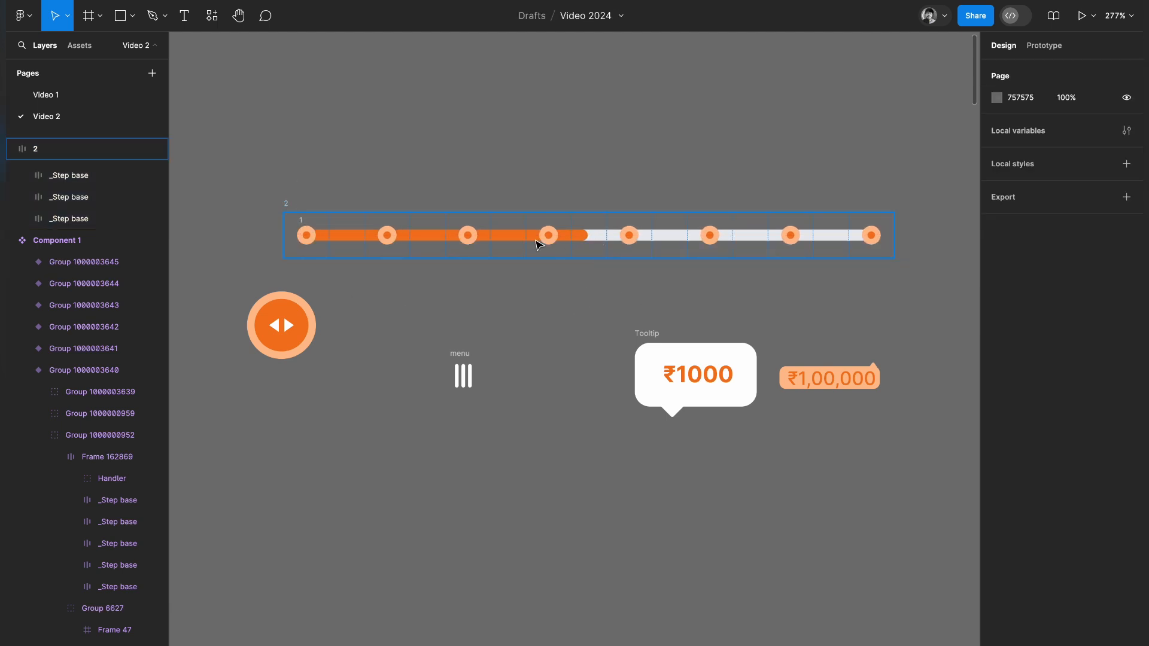
Combine track frame 1 and step marker frame 2 into a single auto layout frame.
{"action": "left_click", "coordinate": [588, 234]}
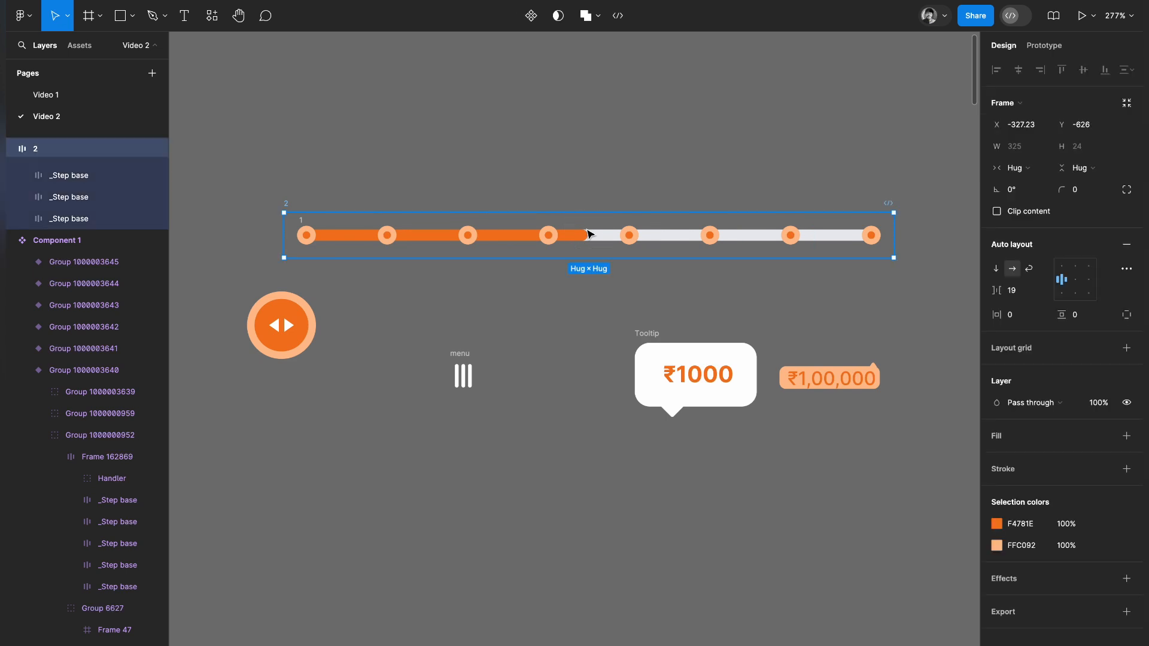
{"action": "left_click", "coordinate": [564, 297]}
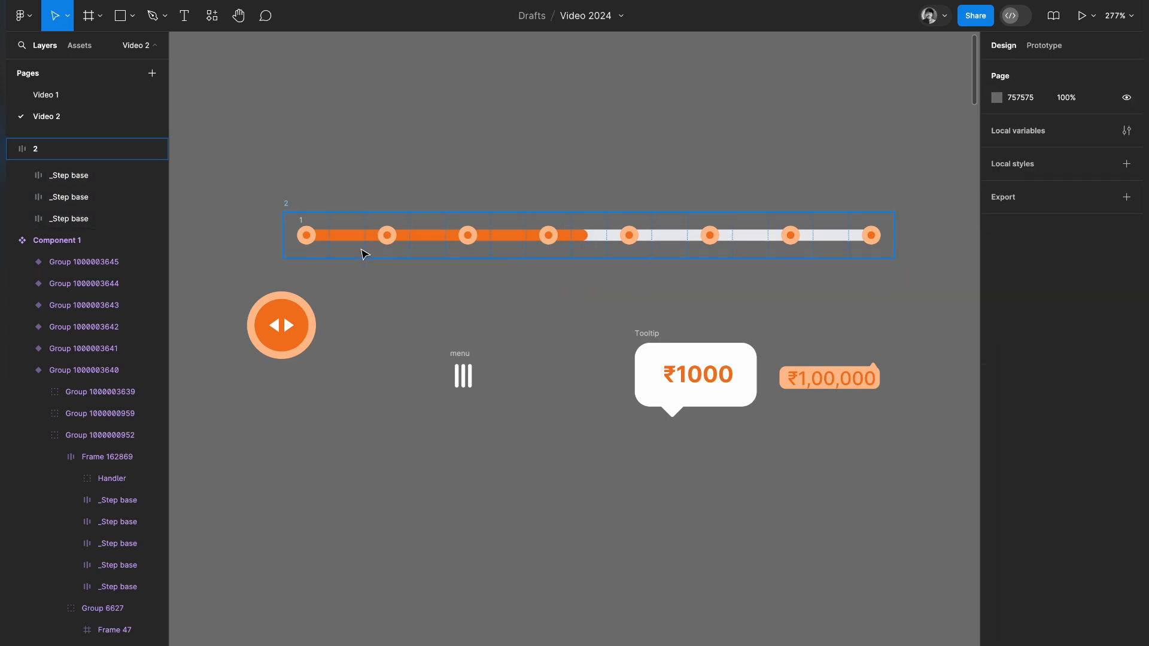
{"action": "left_click_drag", "start_coordinate": [243, 184], "coordinate": [483, 237]}
{"action": "left_click_drag", "start_coordinate": [606, 264], "coordinate": [910, 276]}
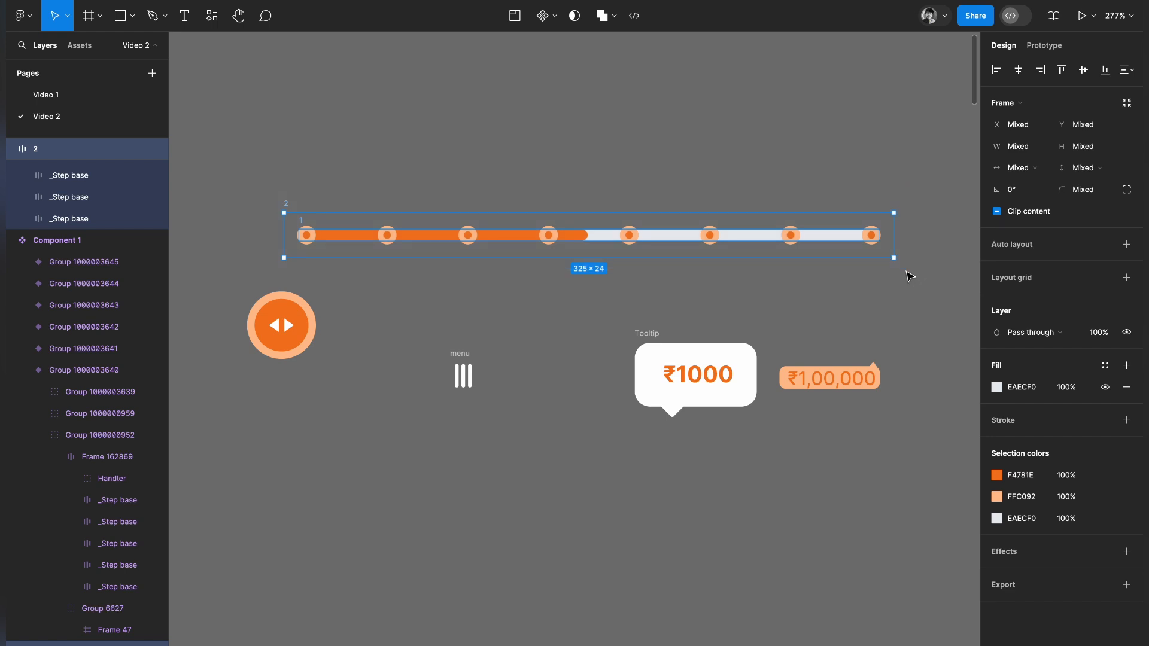
{"action": "key", "text": "shift+a"}
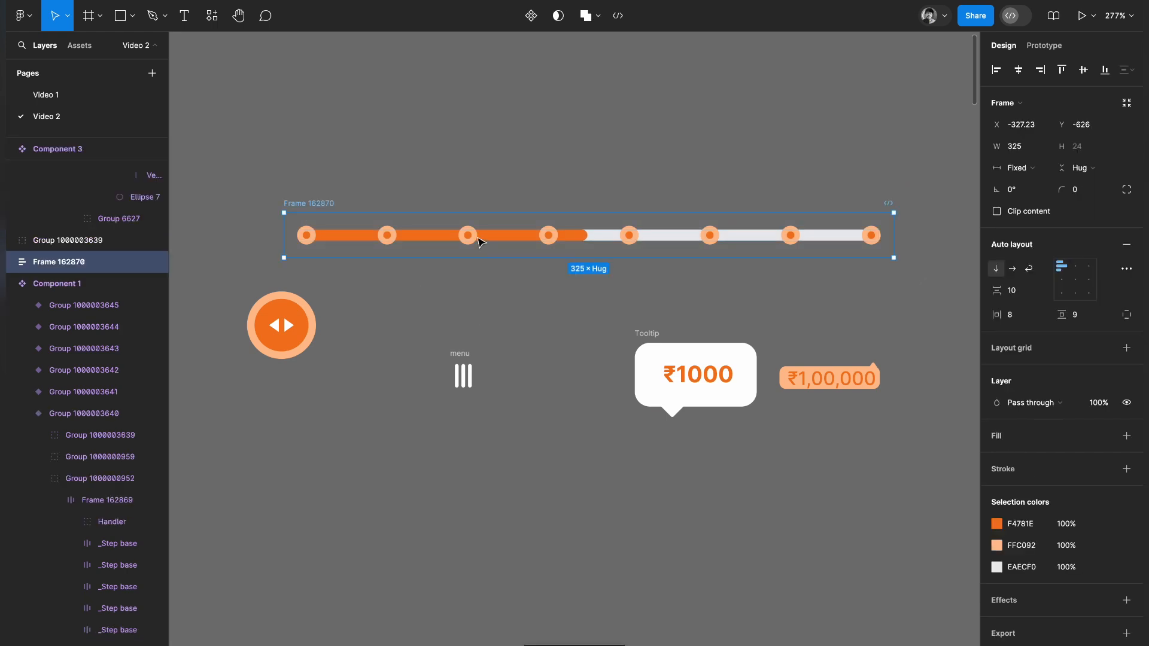
Shorten the orange progress bar so it ends at the second step marker.
{"action": "double_click", "coordinate": [586, 240]}
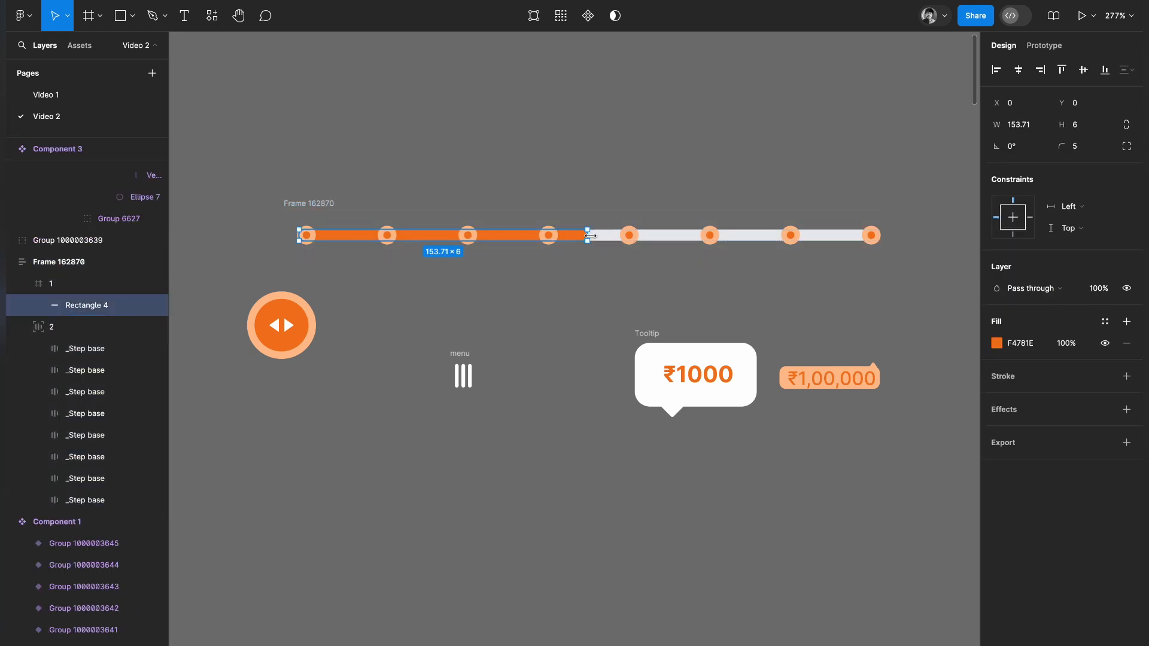
{"action": "key", "text": "Escape"}
{"action": "left_click", "coordinate": [587, 238], "text": "super"}
{"action": "left_click_drag", "start_coordinate": [589, 239], "coordinate": [386, 242]}
{"action": "left_click", "coordinate": [313, 310]}
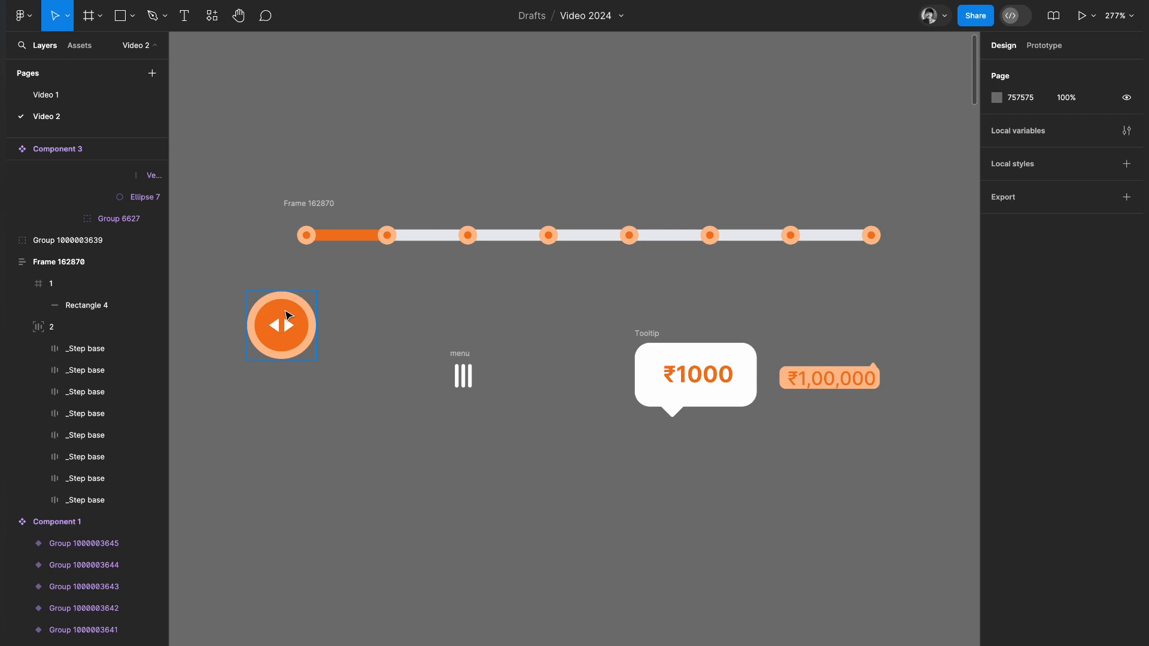
Set the round drag handle's width and height to 36 each.
{"action": "left_click", "coordinate": [287, 315]}
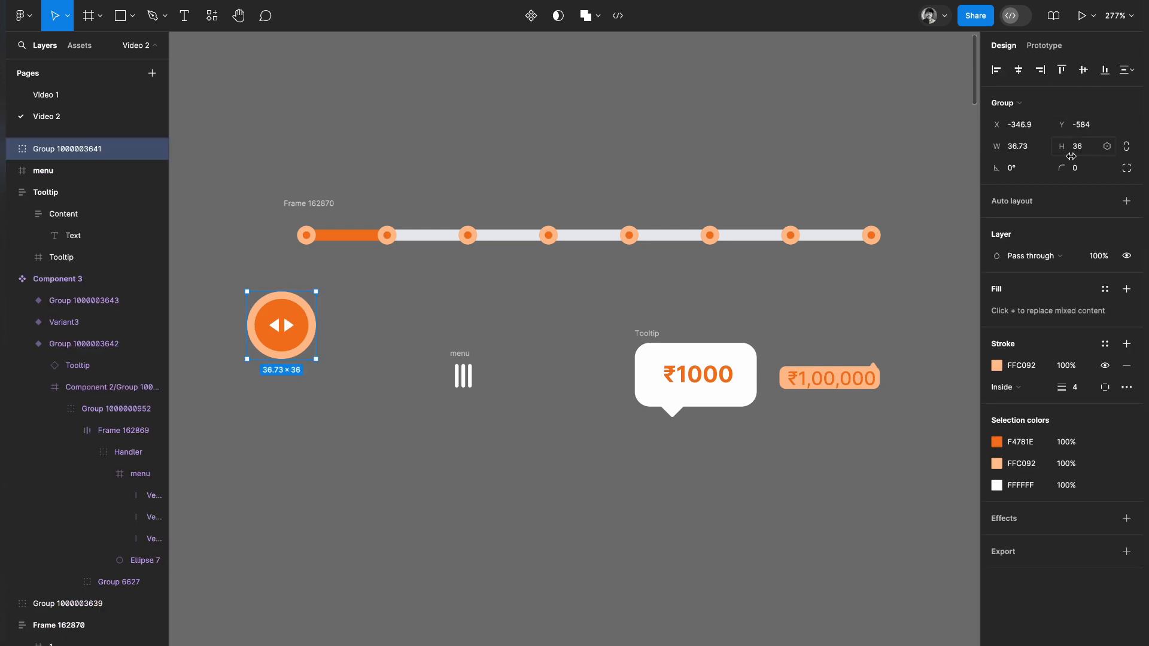
{"action": "left_click", "coordinate": [1031, 150]}
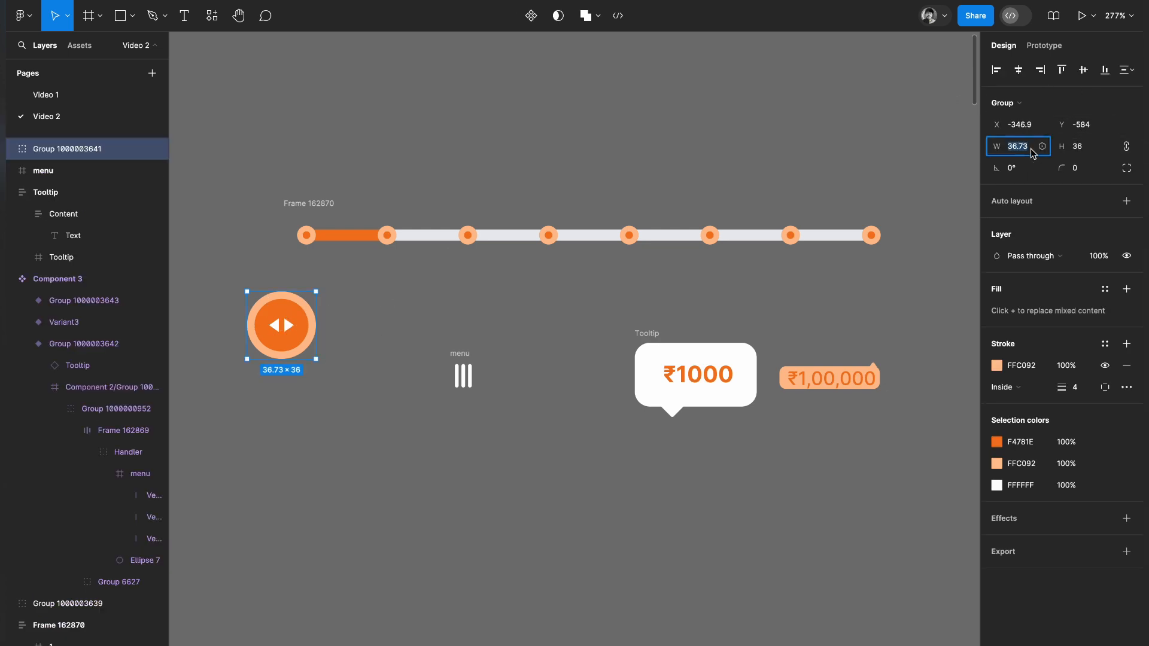
{"action": "type", "text": "36"}
{"action": "key", "text": "Return"}
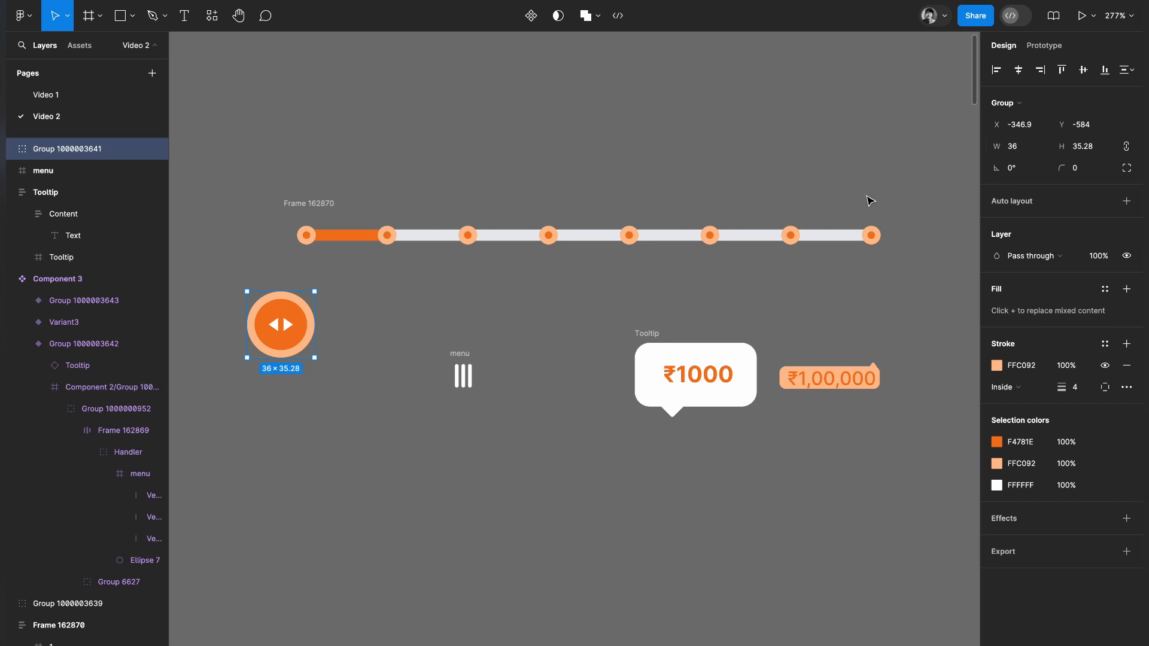
{"action": "left_click", "coordinate": [1091, 149]}
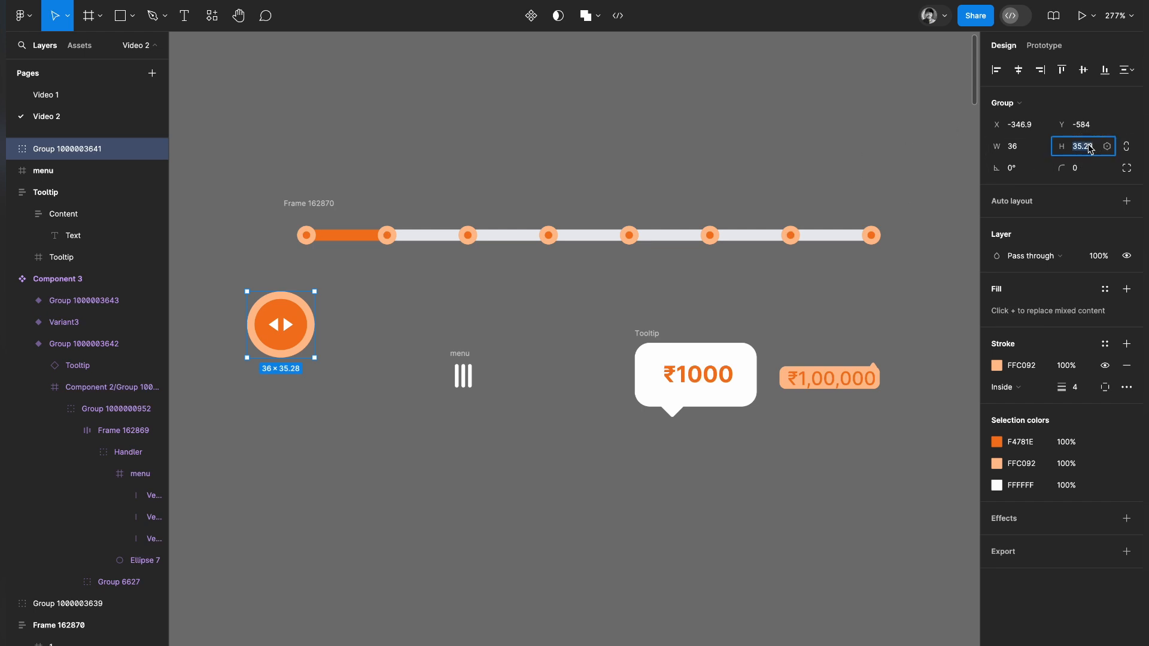
{"action": "type", "text": "36"}
{"action": "key", "text": "Return"}
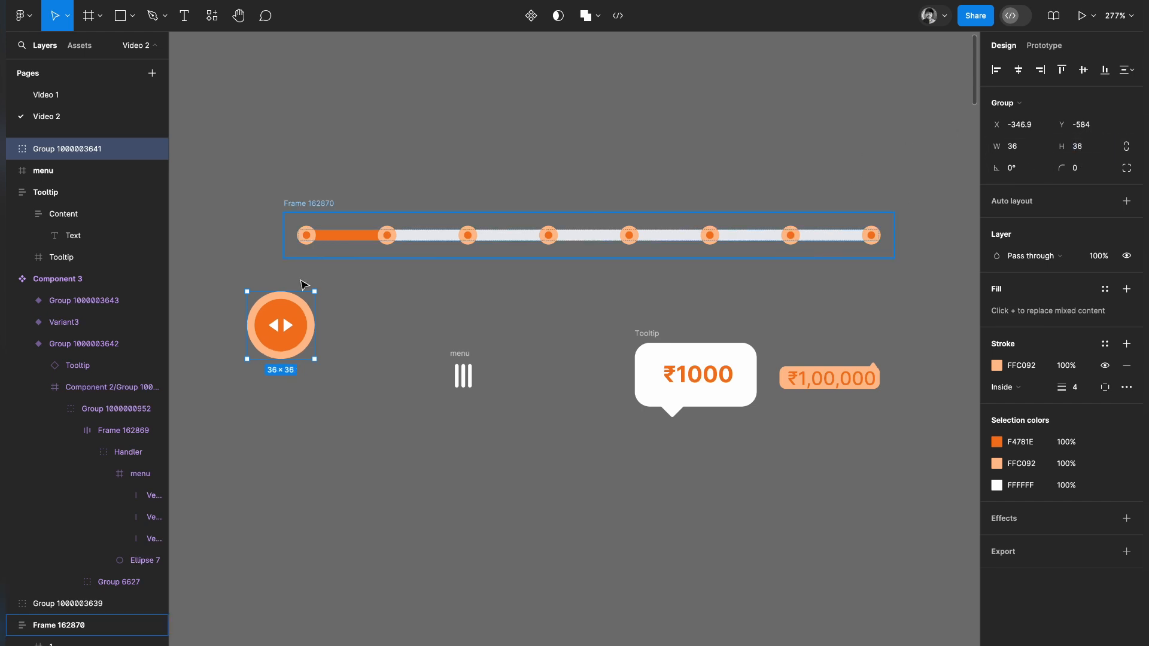
Try replacing the first step marker inside the combined slider frame with a copy of the drag handle.
{"action": "left_click", "coordinate": [313, 237]}
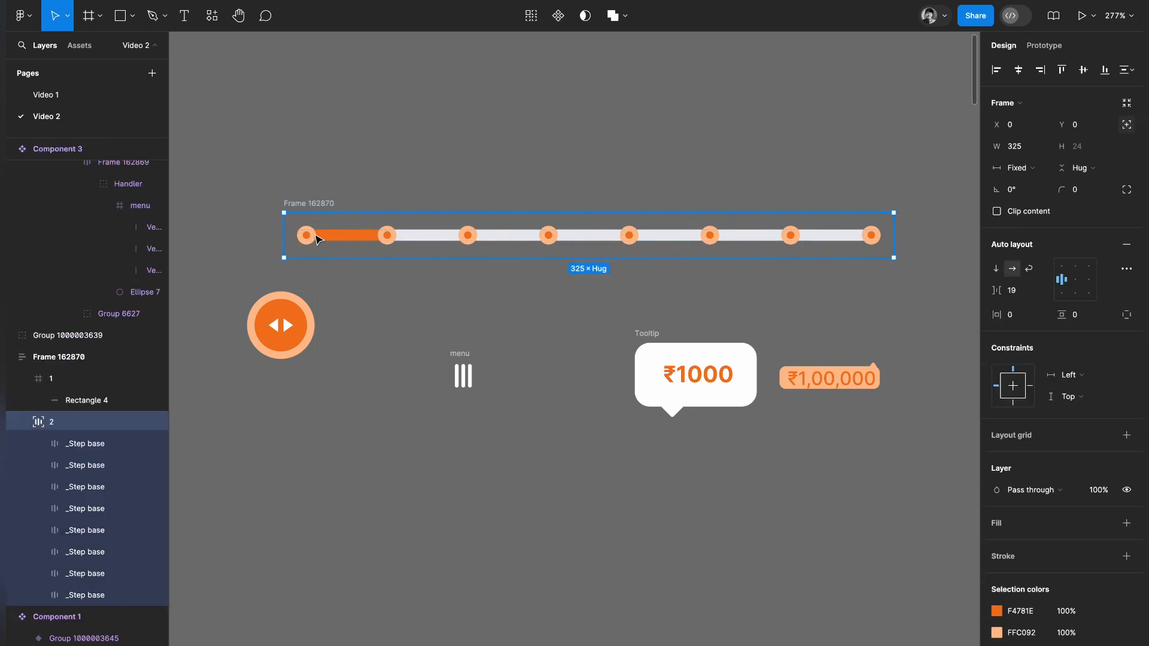
{"action": "right_click", "coordinate": [314, 238]}
{"action": "double_click", "coordinate": [307, 236]}
{"action": "right_click", "coordinate": [307, 236]}
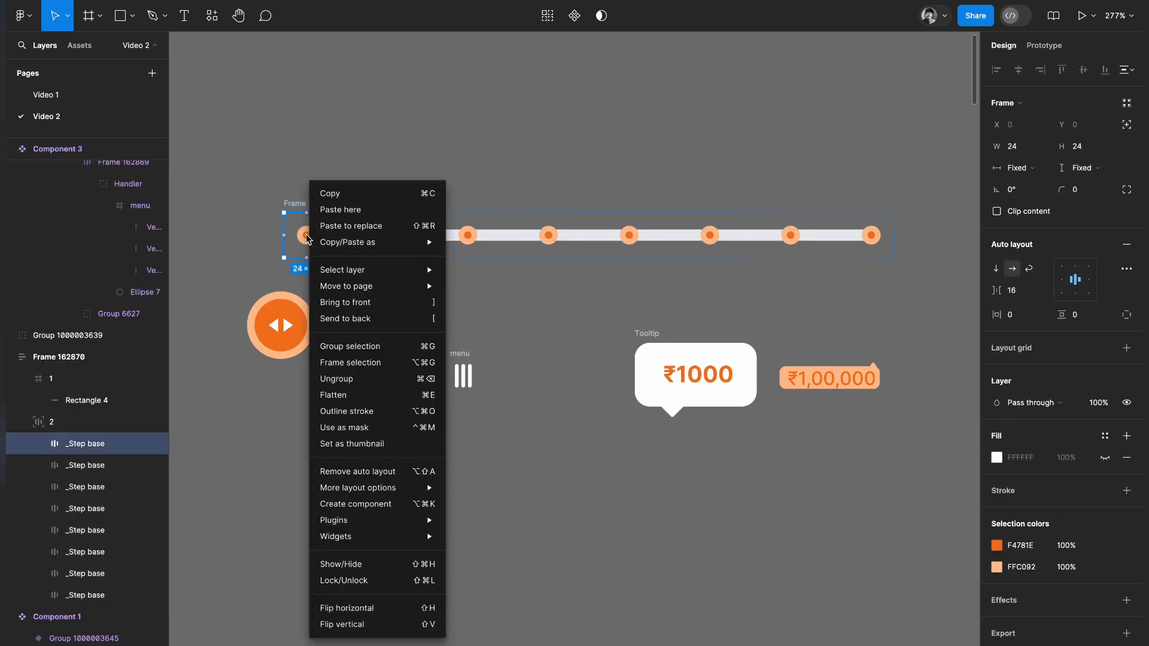
{"action": "left_click", "coordinate": [351, 231]}
{"action": "left_click", "coordinate": [397, 333]}
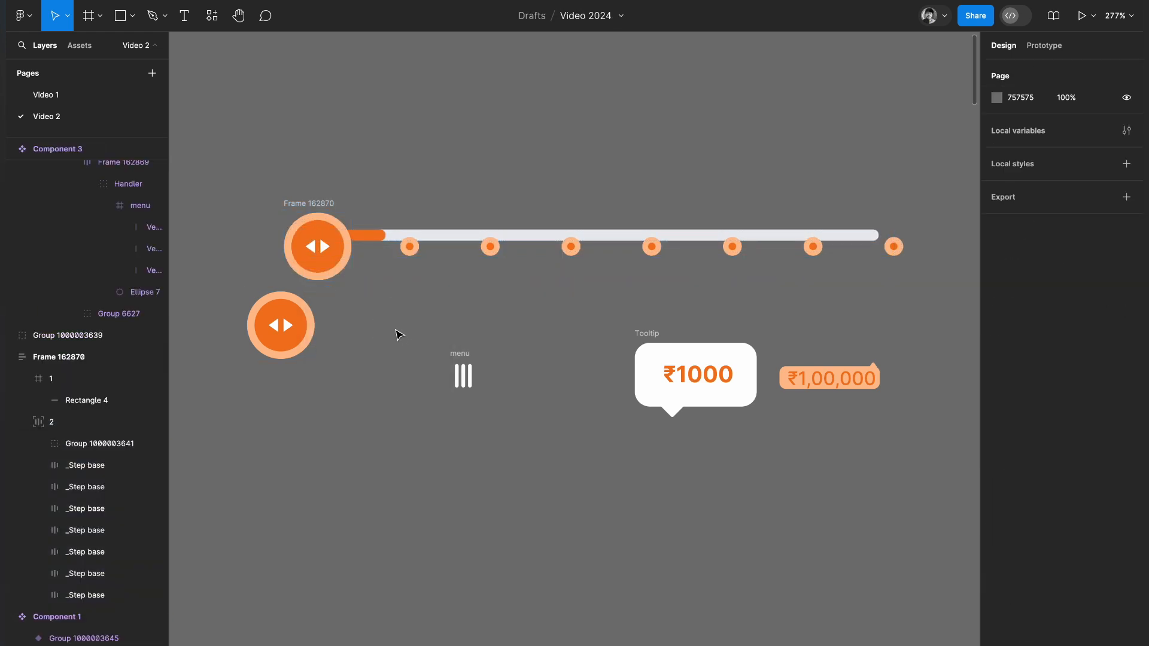
Resize the combined slider frame to a height of 36 and try hugging its contents vertically.
{"action": "left_click", "coordinate": [325, 207]}
{"action": "left_click", "coordinate": [1077, 163]}
{"action": "left_click", "coordinate": [1078, 154]}
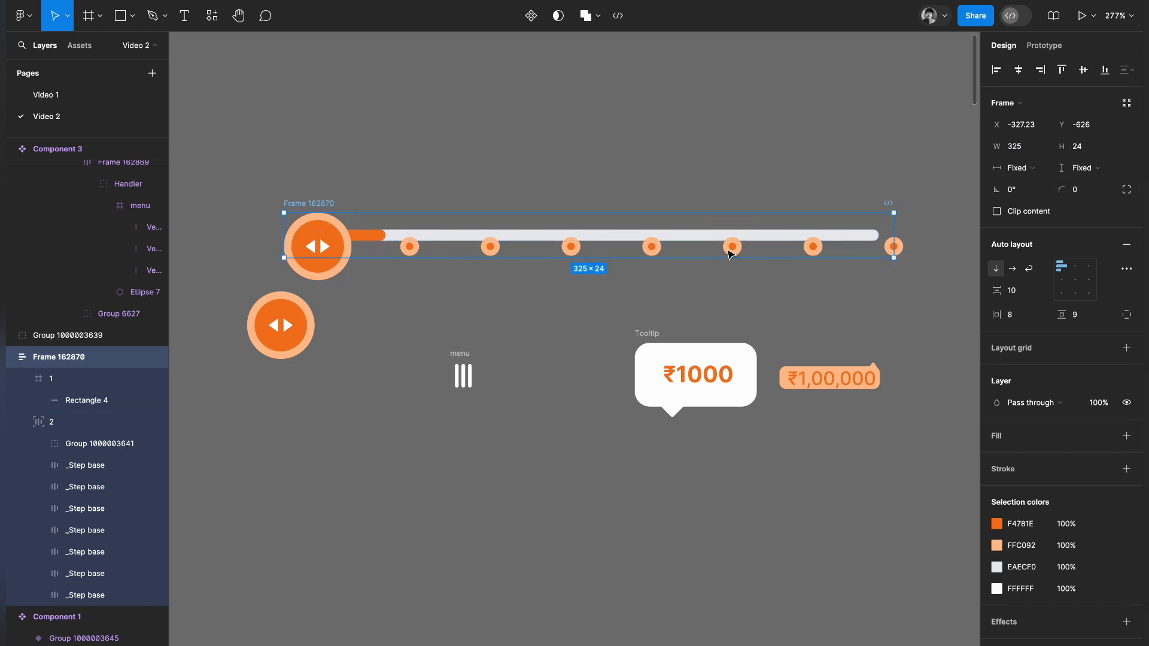
{"action": "left_click_drag", "start_coordinate": [625, 257], "coordinate": [625, 280]}
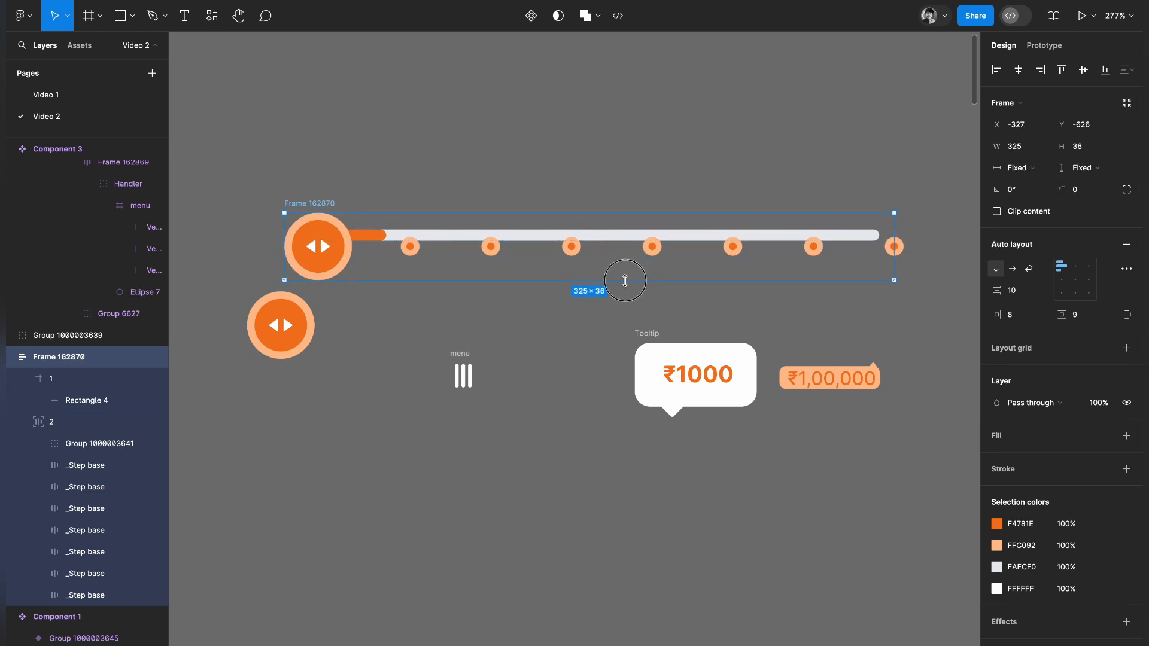
{"action": "left_click", "coordinate": [1077, 167]}
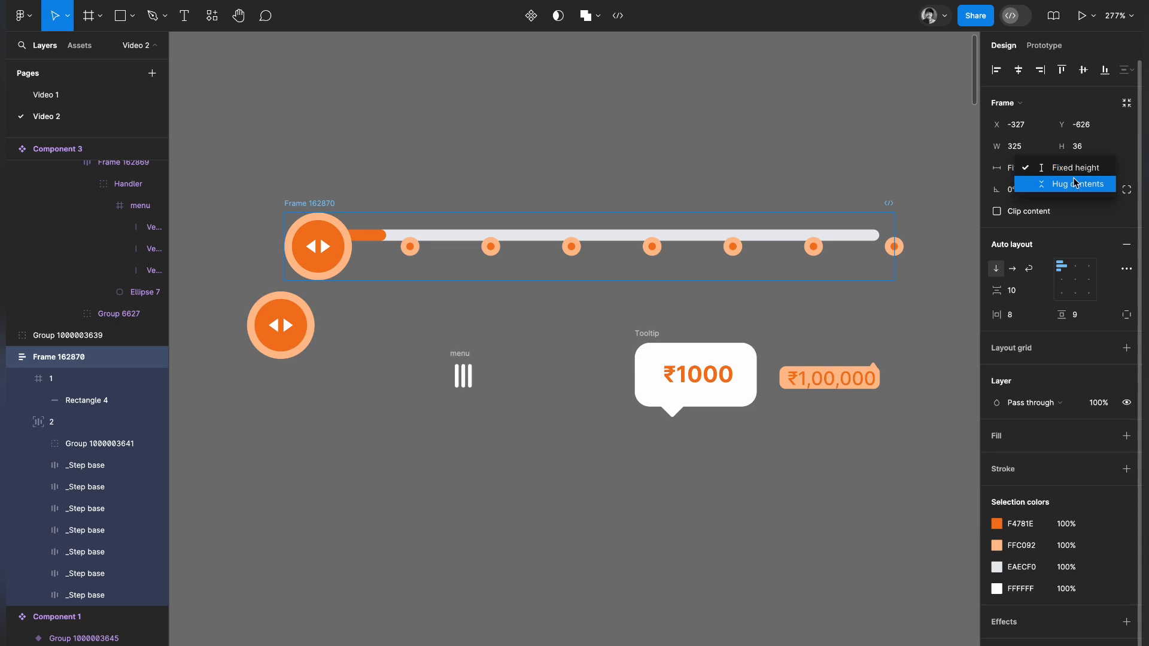
{"action": "left_click", "coordinate": [1059, 185]}
{"action": "key", "text": "ctrl+z"}
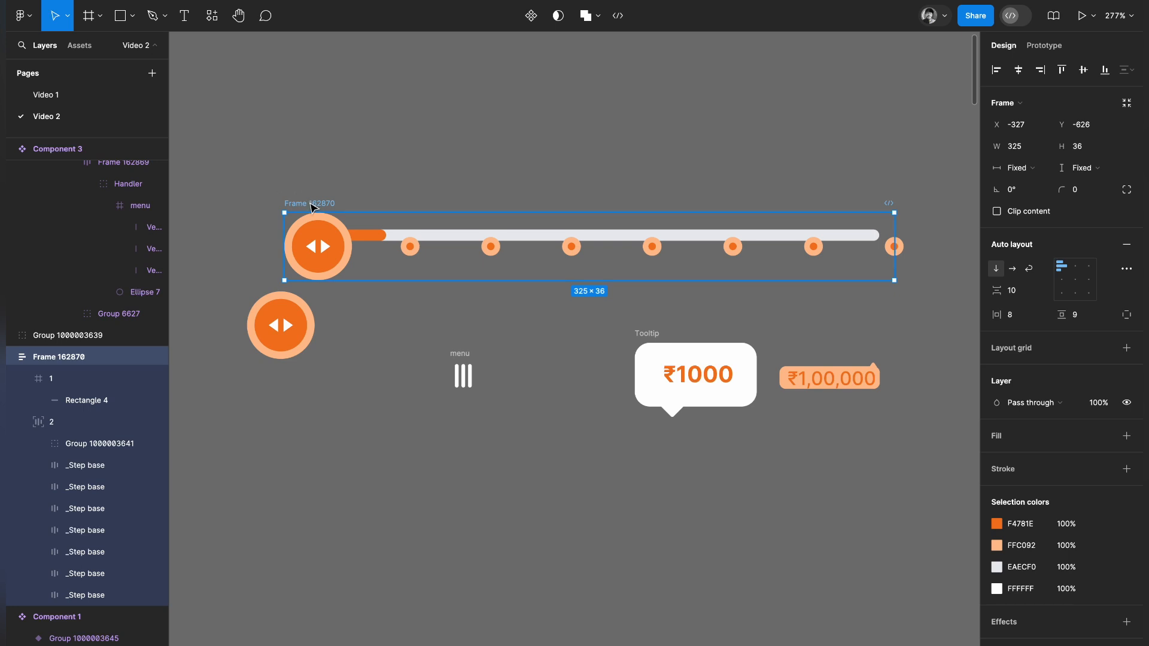
Undo the combined frame's height change and the replacement of the first step marker.
{"action": "key", "text": "Escape"}
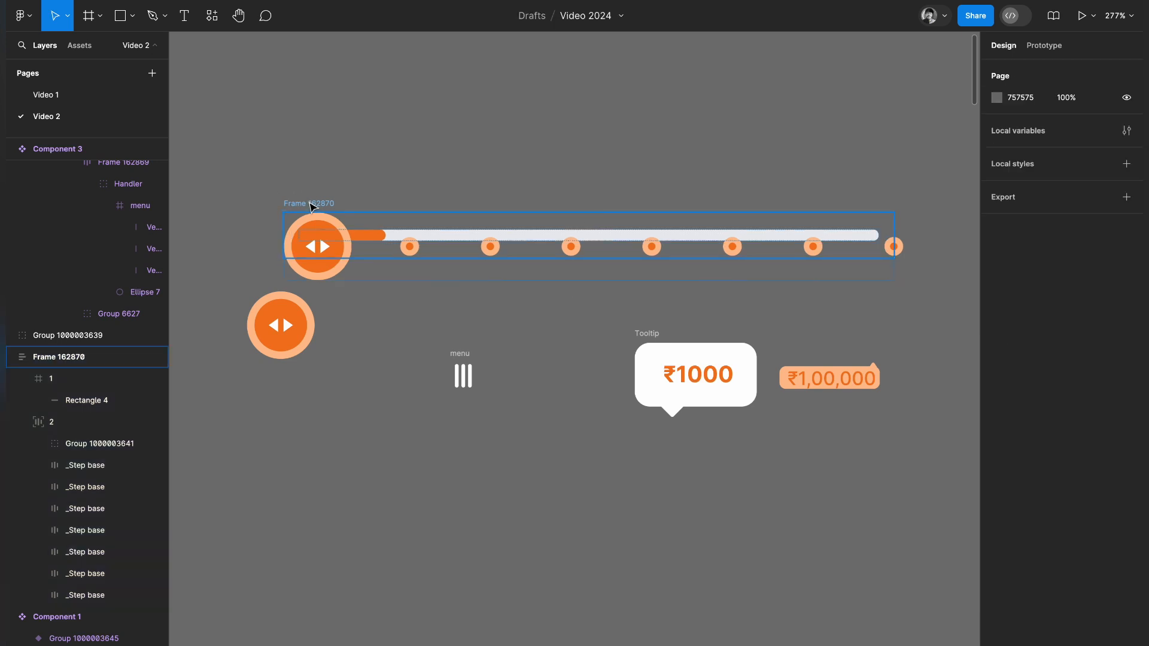
{"action": "key", "text": "ctrl+z"}
{"action": "key", "text": "ctrl+z"}
{"action": "left_click", "coordinate": [326, 191]}
Ungroup the combined slider frame and move step marker frame 2 above the track.
{"action": "left_click", "coordinate": [316, 203]}
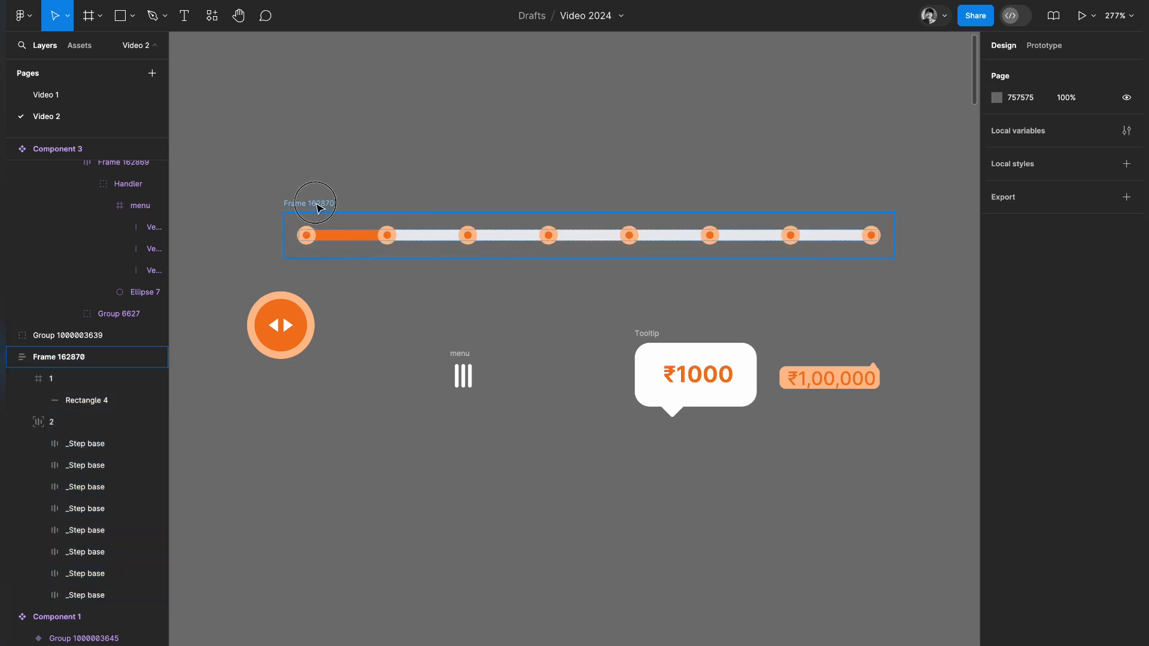
{"action": "right_click", "coordinate": [317, 205]}
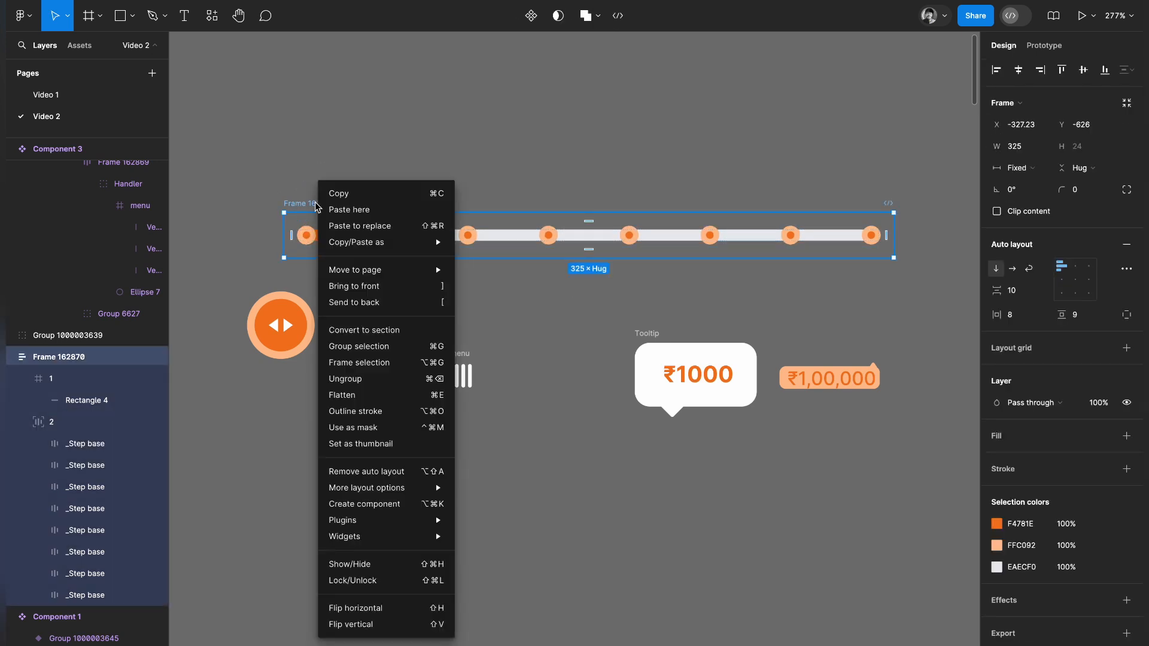
{"action": "left_click", "coordinate": [386, 379]}
{"action": "left_click", "coordinate": [436, 315]}
{"action": "left_click_drag", "start_coordinate": [287, 206], "coordinate": [281, 148]}
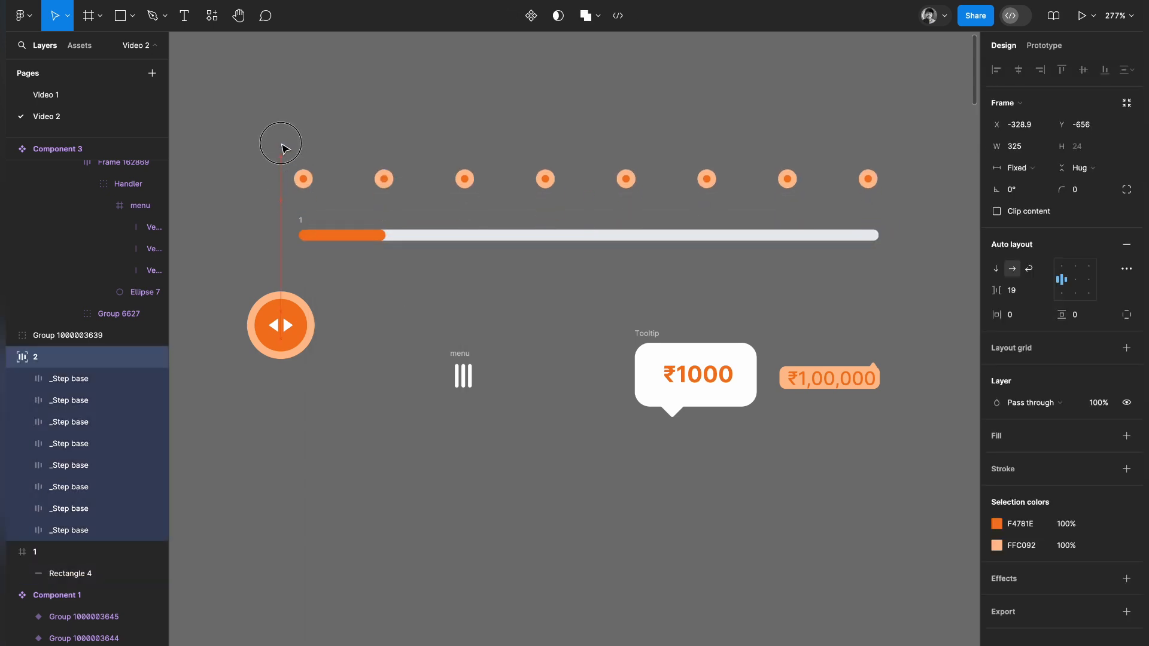
Replace the first step marker in frame 2 with a copy of the drag handle and move the frame back onto the track.
{"action": "left_click", "coordinate": [281, 317]}
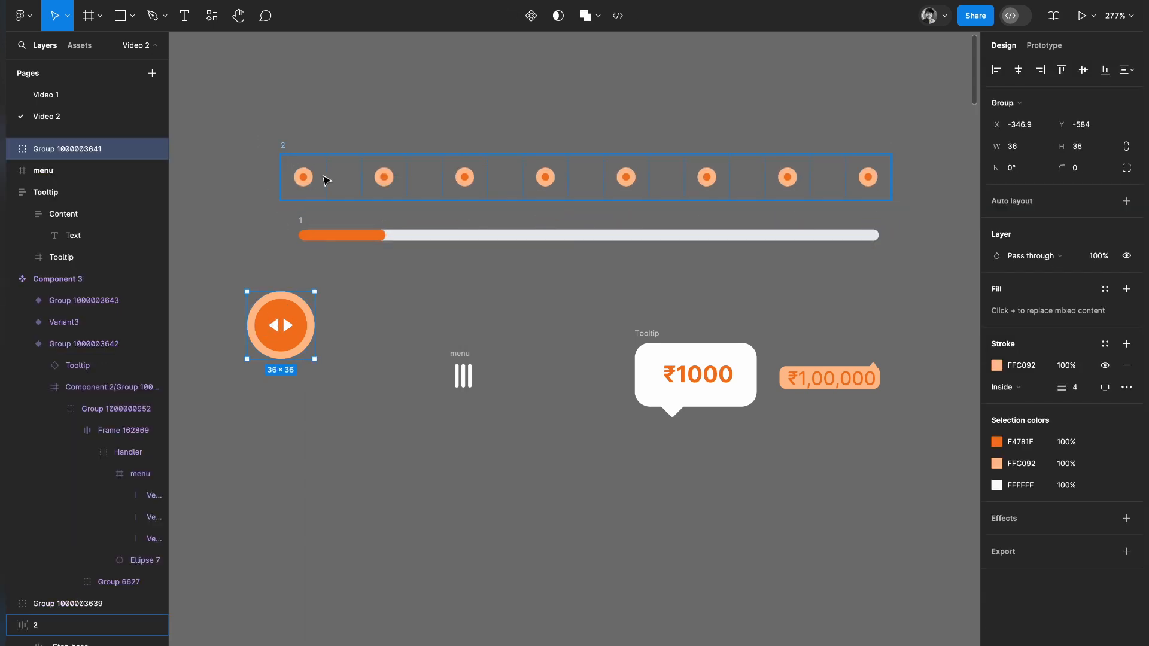
{"action": "left_click", "coordinate": [304, 177]}
{"action": "right_click", "coordinate": [301, 169]}
{"action": "left_click", "coordinate": [336, 215]}
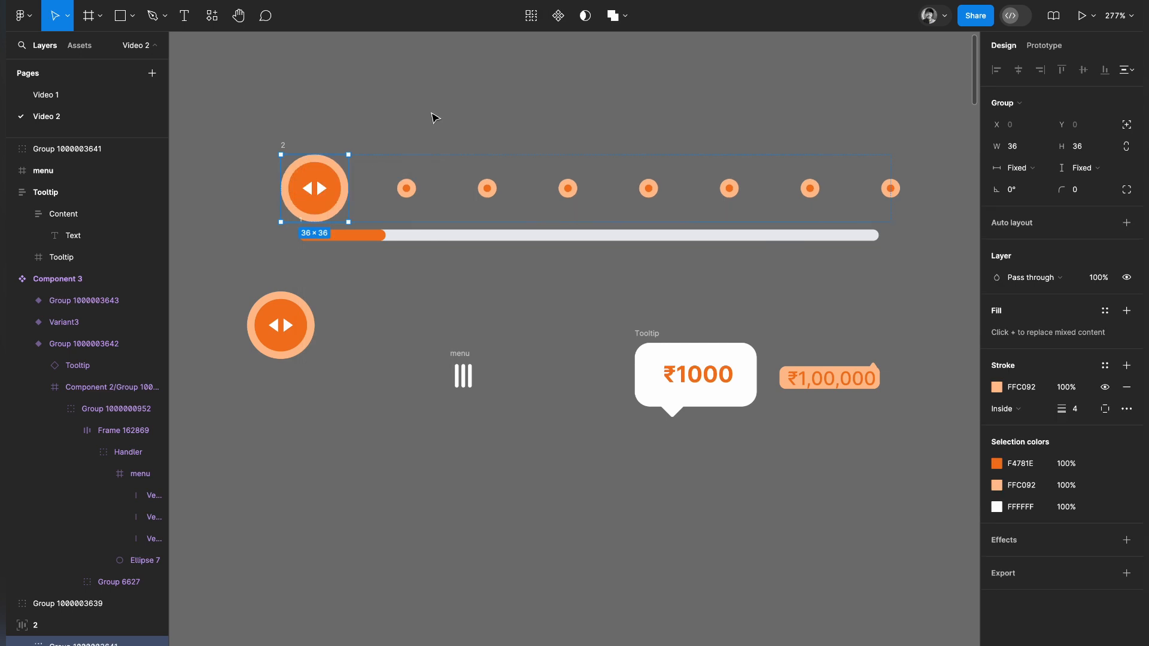
{"action": "left_click", "coordinate": [435, 117]}
{"action": "left_click_drag", "start_coordinate": [292, 151], "coordinate": [275, 195]}
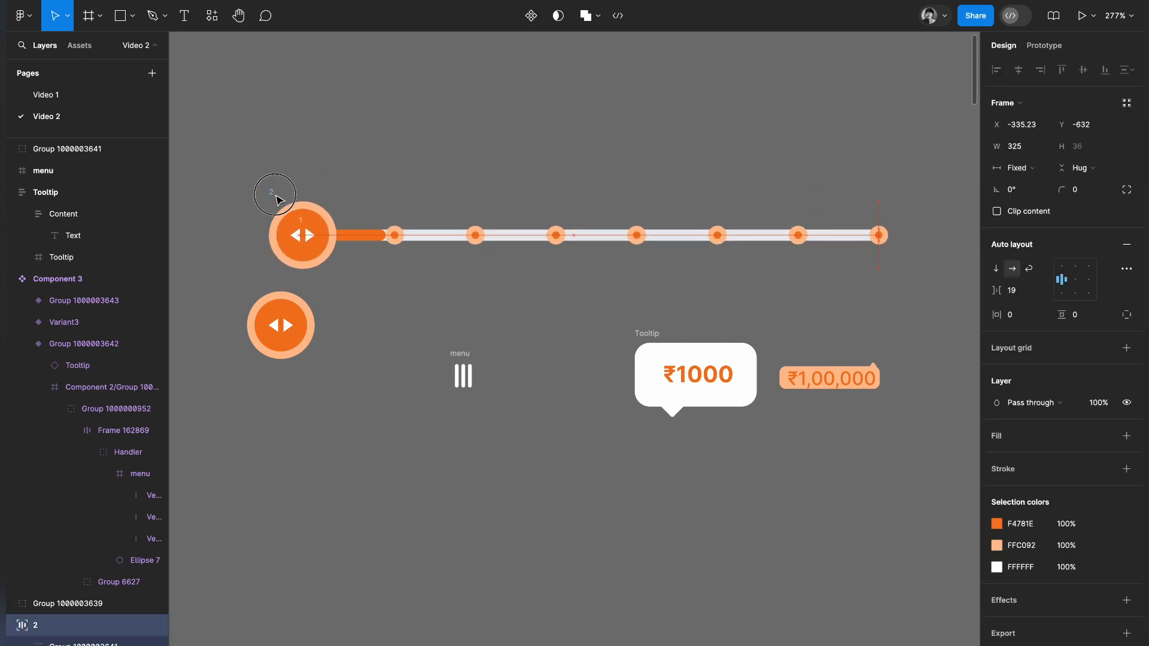
Move the spare drag handle copy farther down and place the ₹1,00,000 tooltip just below the slider's start.
{"action": "left_click", "coordinate": [375, 301]}
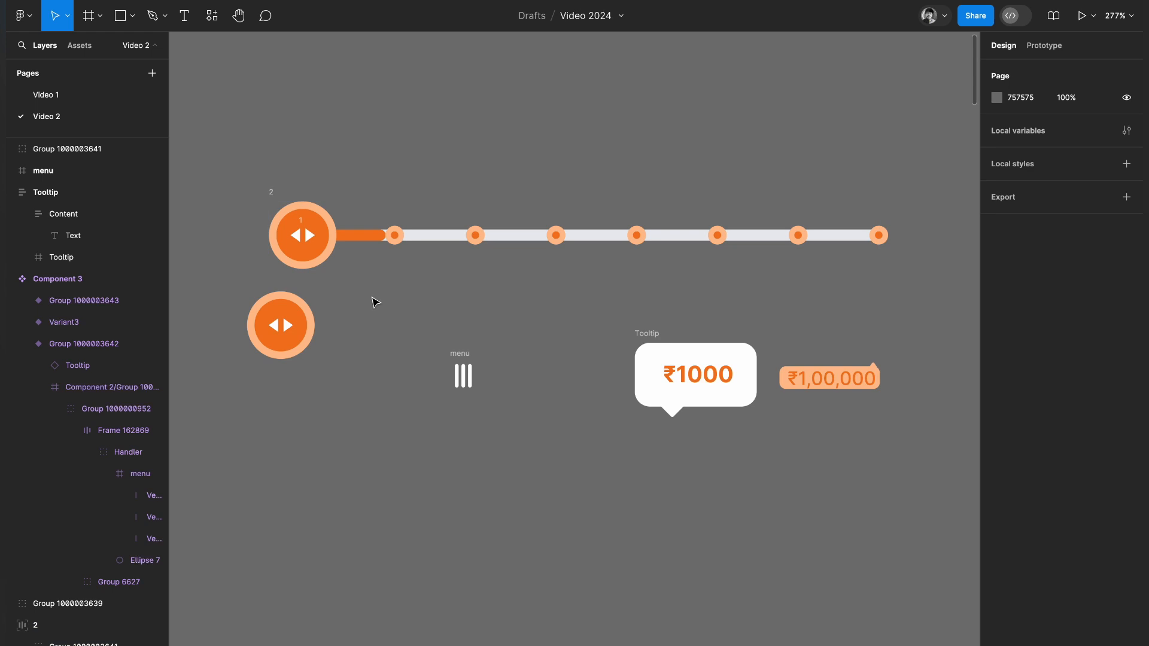
{"action": "left_click_drag", "start_coordinate": [291, 364], "coordinate": [316, 490]}
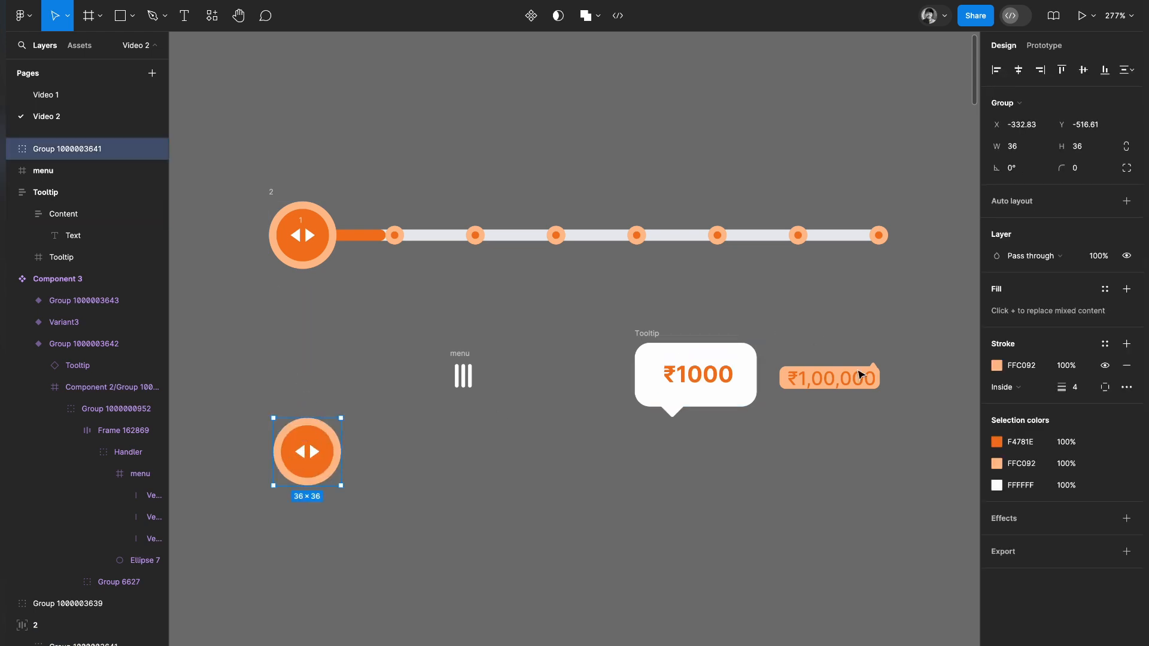
{"action": "left_click_drag", "start_coordinate": [867, 382], "coordinate": [390, 300]}
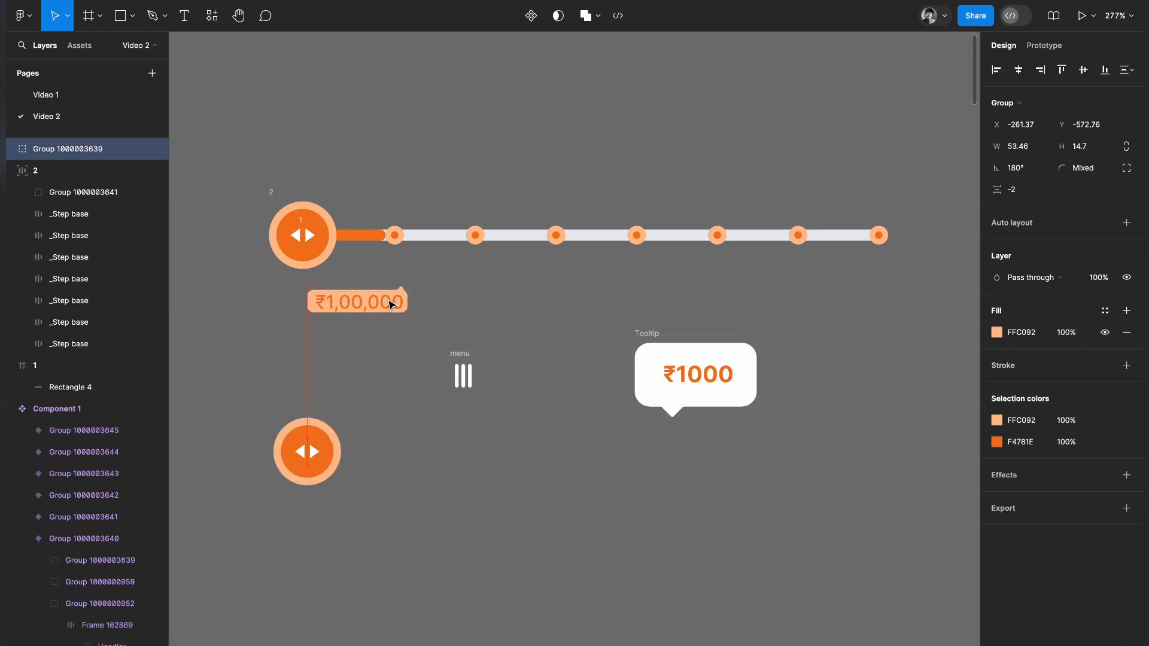
Move the ₹1,00,000 tooltip's pointer triangle to the left end of its upper edge.
{"action": "scroll", "coordinate": [390, 304], "scroll_direction": "up", "scroll_amount": 5}
{"action": "scroll", "coordinate": [390, 305], "scroll_direction": "left", "scroll_amount": 4}
{"action": "left_click", "coordinate": [535, 284]}
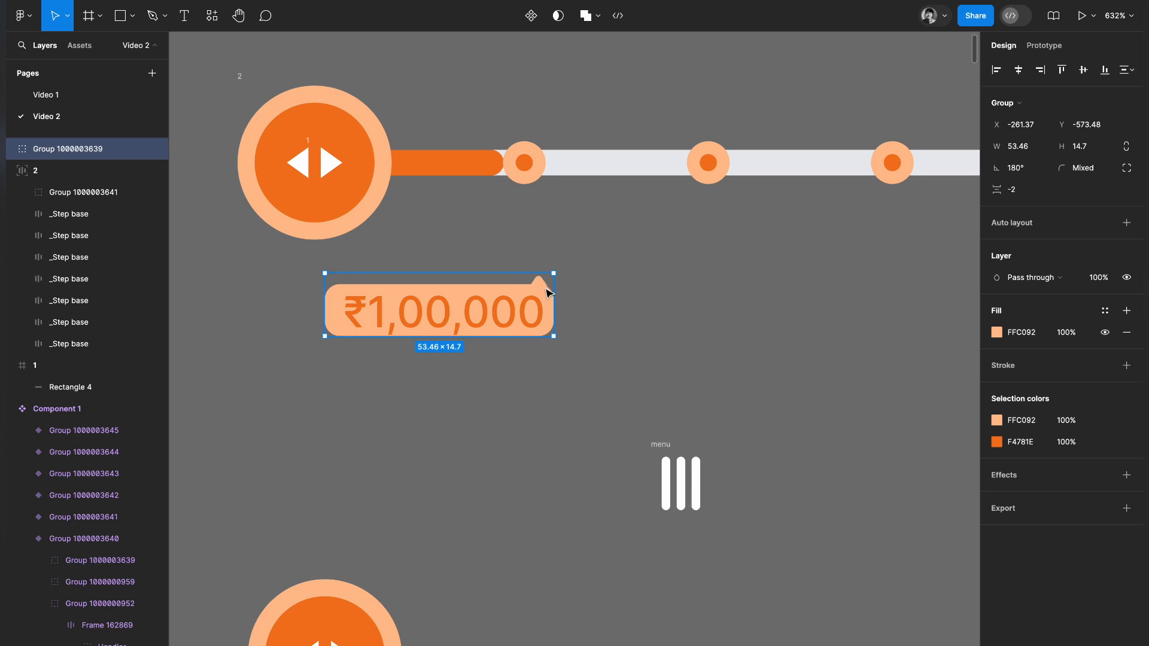
{"action": "left_click", "coordinate": [539, 283]}
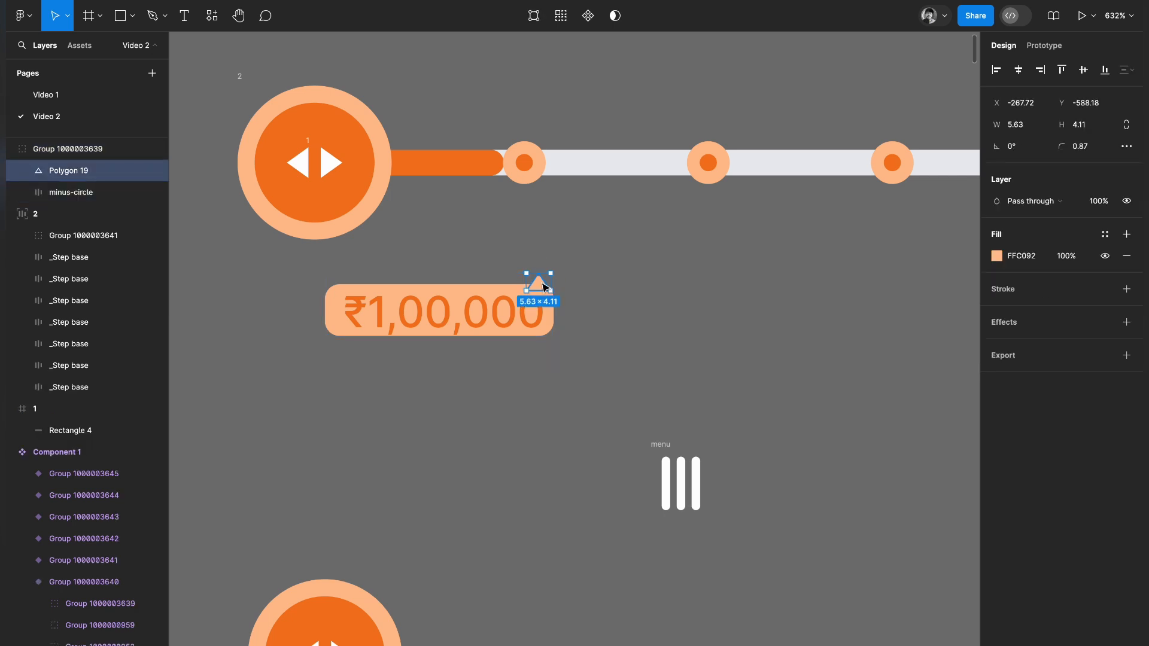
{"action": "key", "text": "shift+Left"}
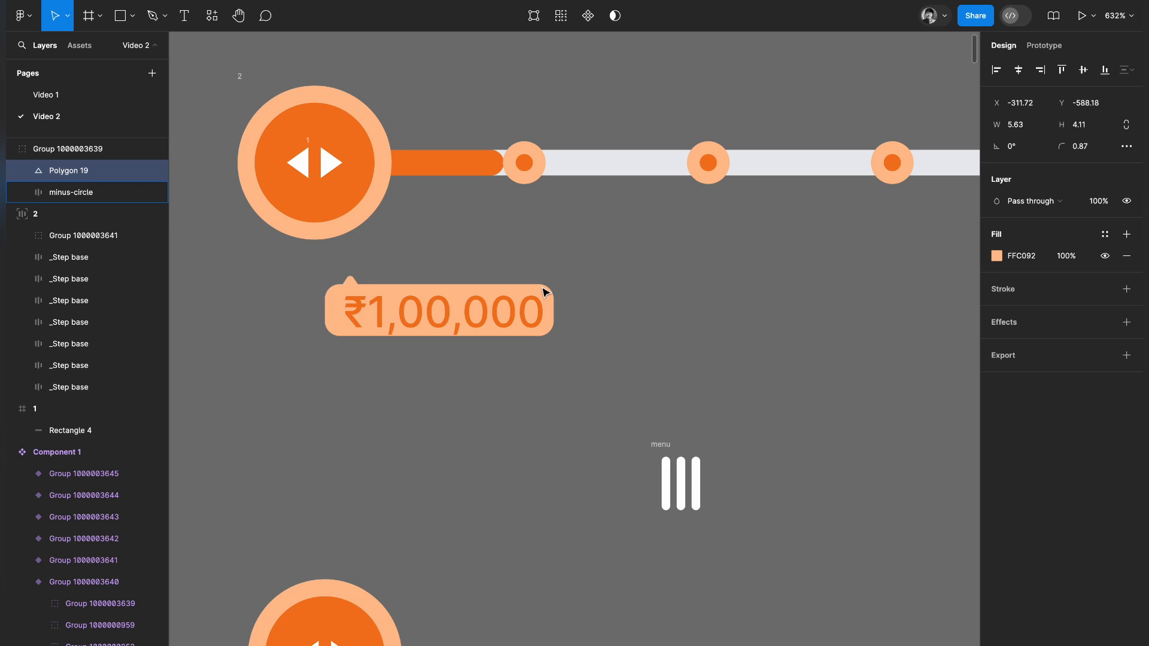
Move the orange tooltip closer to the first drag handle and change its text to ₹1000.
{"action": "left_click", "coordinate": [559, 377]}
{"action": "left_click_drag", "start_coordinate": [477, 318], "coordinate": [435, 301]}
{"action": "double_click", "coordinate": [428, 293]}
{"action": "left_click", "coordinate": [455, 293]}
{"action": "key", "text": "BackSpace"}
{"action": "key", "text": "BackSpace"}
{"action": "key", "text": "BackSpace"}
{"action": "key", "text": "BackSpace"}
{"action": "key", "text": "BackSpace"}
{"action": "type", "text": "0"}
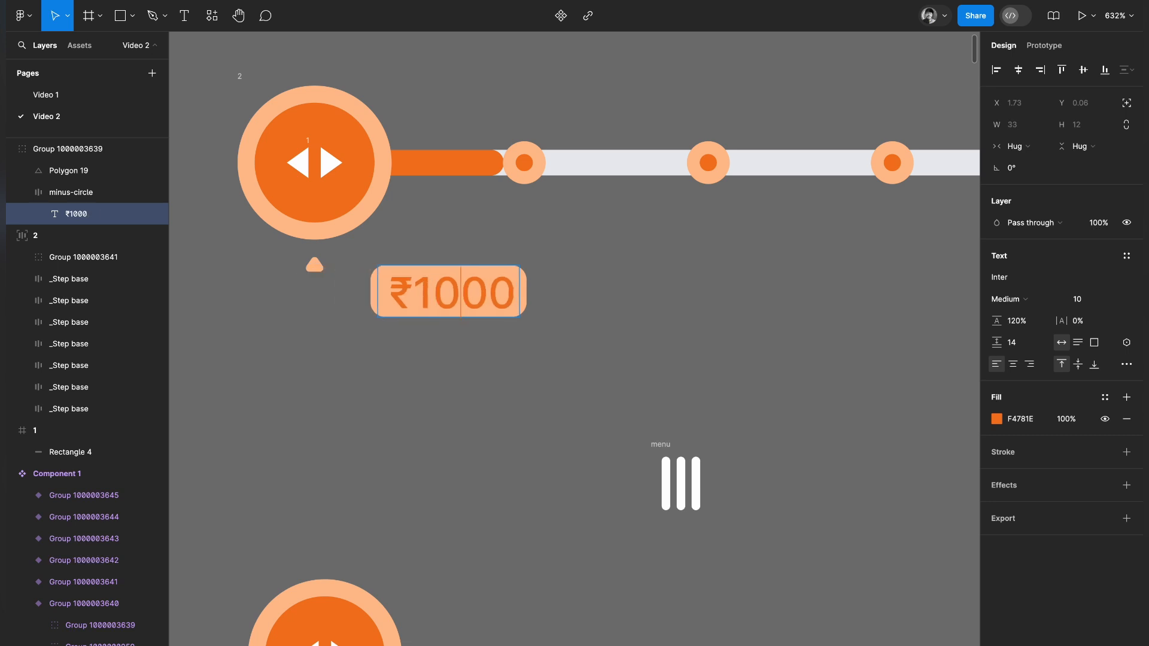
{"action": "left_click", "coordinate": [549, 345]}
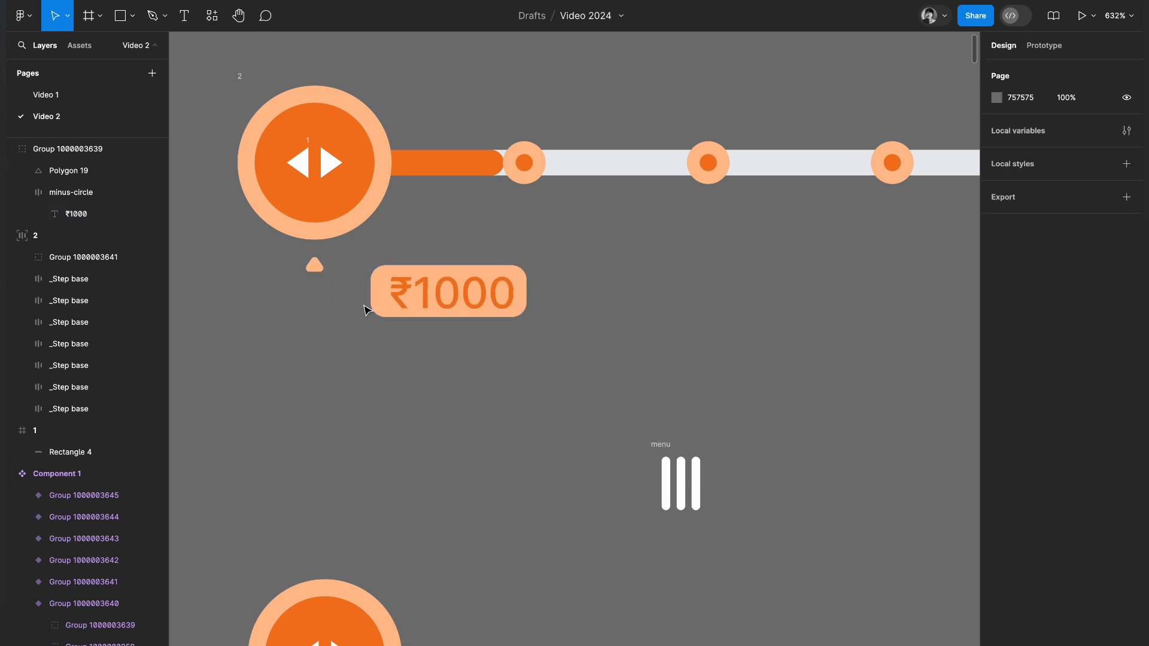
Realign the pointer triangle with the left end of the ₹1000 label and place the tooltip beneath the drag handle.
{"action": "left_click", "coordinate": [377, 309]}
{"action": "double_click", "coordinate": [317, 272]}
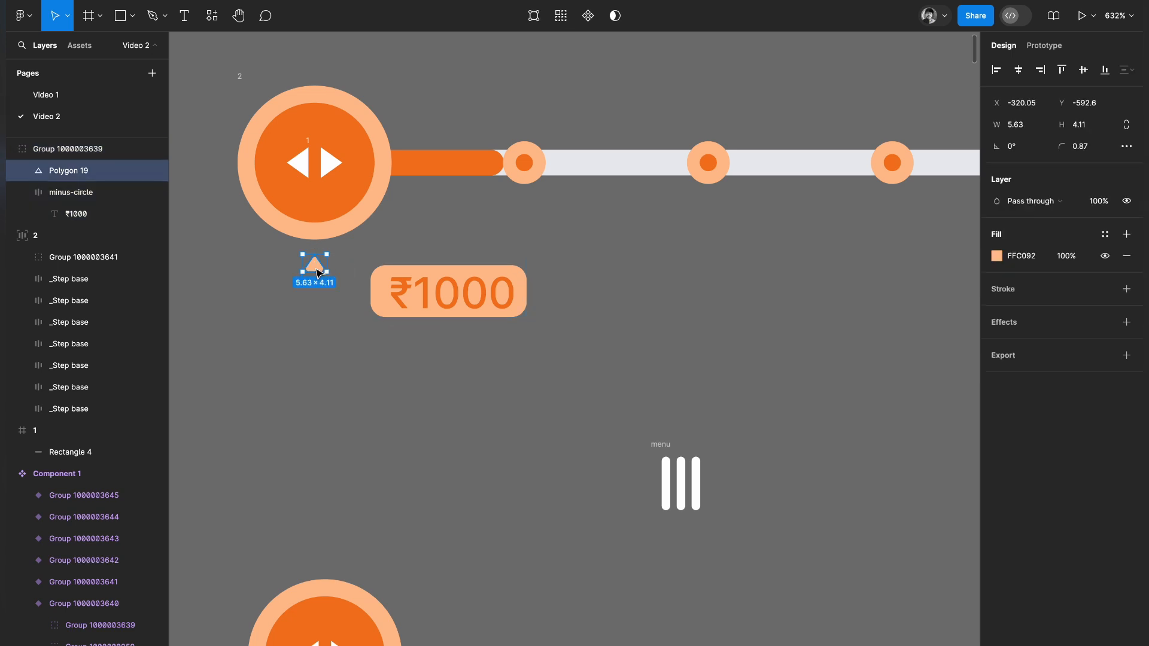
{"action": "key", "text": "Right"}
{"action": "key", "text": "Right"}
{"action": "key", "text": "Right"}
{"action": "key", "text": "Right"}
{"action": "key", "text": "Right"}
{"action": "key", "text": "Right"}
{"action": "key", "text": "Right"}
{"action": "key", "text": "Right"}
{"action": "key", "text": "Right"}
{"action": "key", "text": "Right"}
{"action": "key", "text": "Right"}
{"action": "key", "text": "Right"}
{"action": "key", "text": "Right"}
{"action": "key", "text": "Right"}
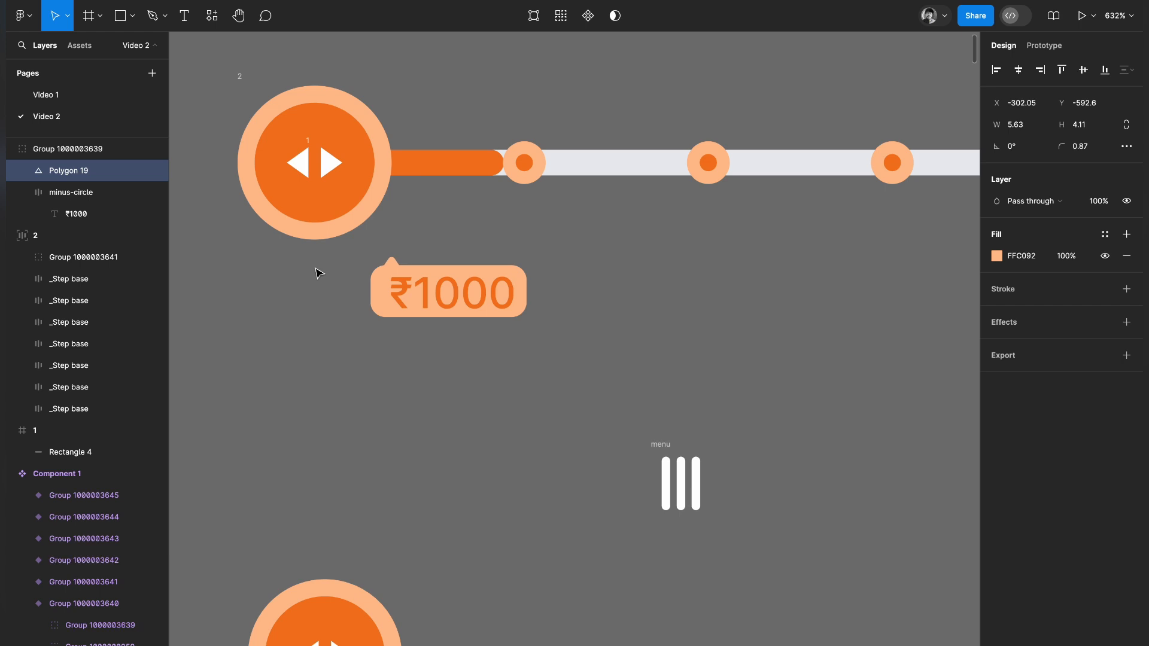
{"action": "left_click", "coordinate": [599, 289]}
{"action": "left_click_drag", "start_coordinate": [435, 294], "coordinate": [389, 287]}
{"action": "left_click", "coordinate": [508, 347]}
{"action": "scroll", "coordinate": [508, 347], "scroll_direction": "down", "scroll_amount": 5}
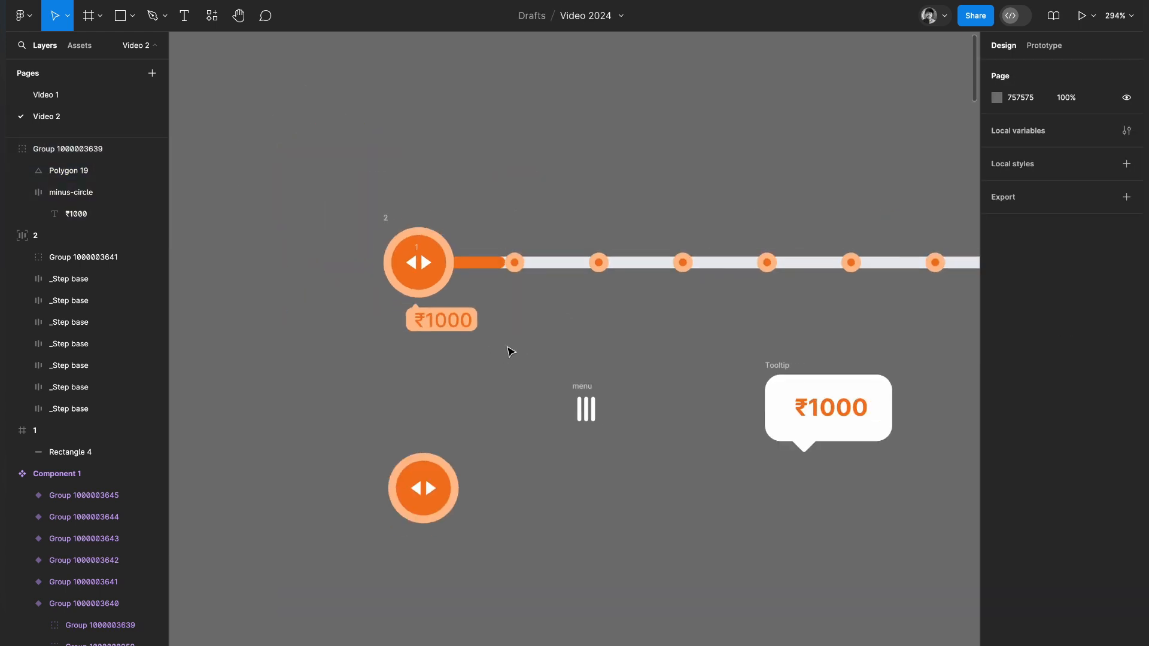
Reorder frame 2 so the second step marker comes before the drag handle.
{"action": "scroll", "coordinate": [508, 347], "scroll_direction": "right", "scroll_amount": 2}
{"action": "left_click", "coordinate": [371, 247]}
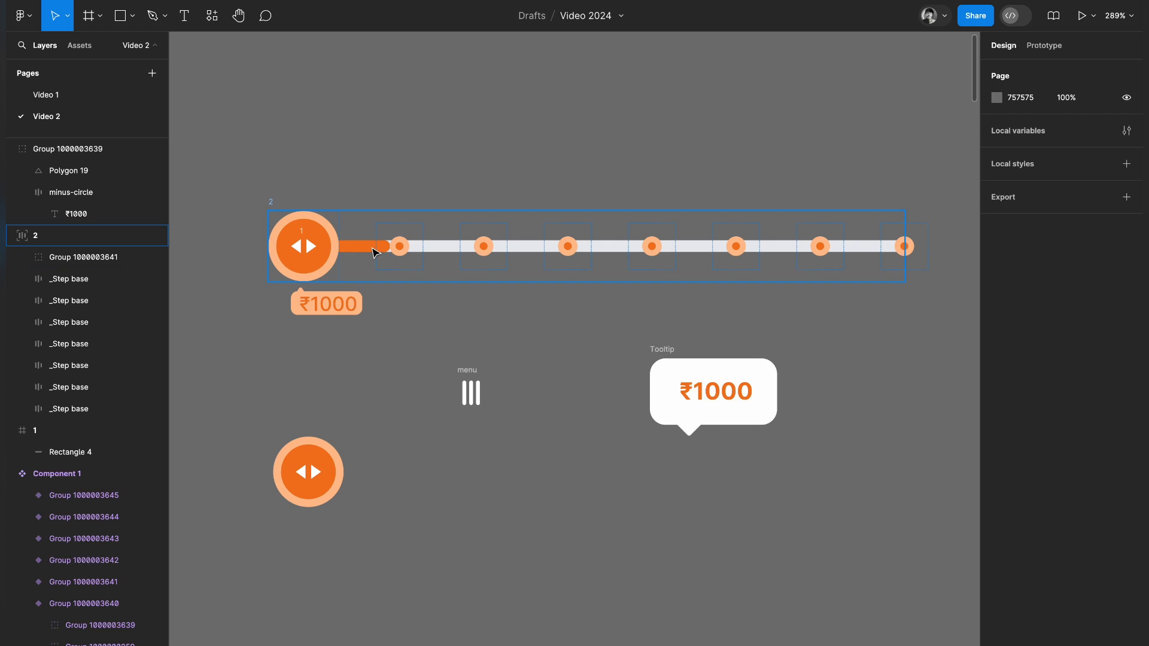
{"action": "left_click", "coordinate": [321, 247]}
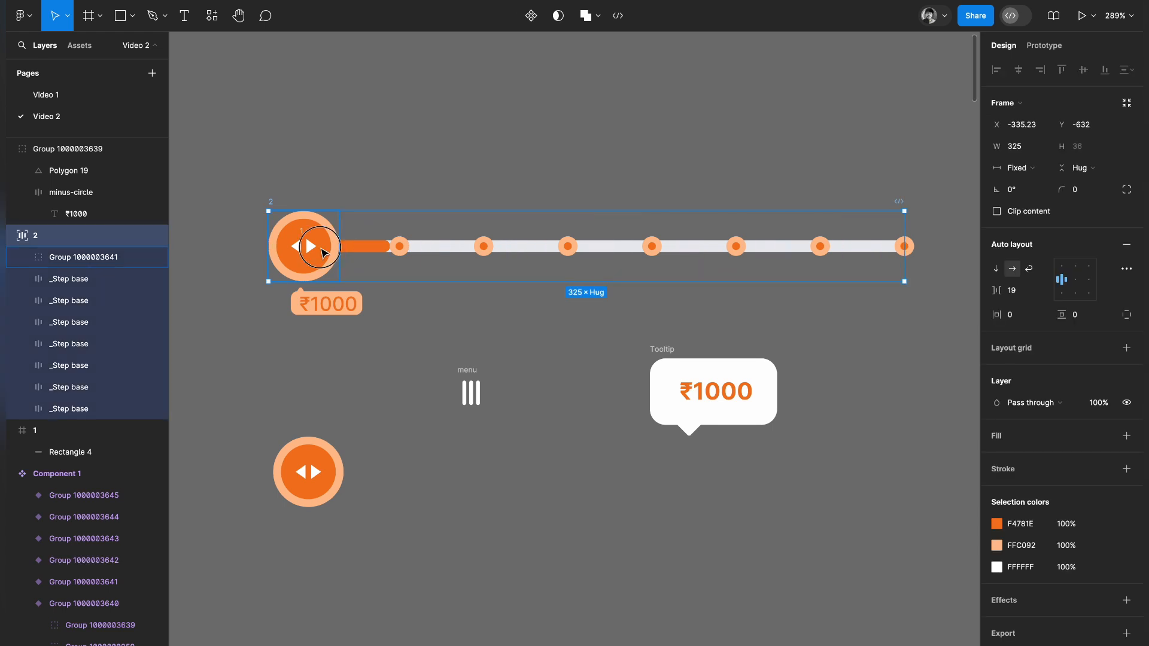
{"action": "left_click", "coordinate": [404, 251]}
{"action": "left_click_drag", "start_coordinate": [405, 251], "coordinate": [308, 249]}
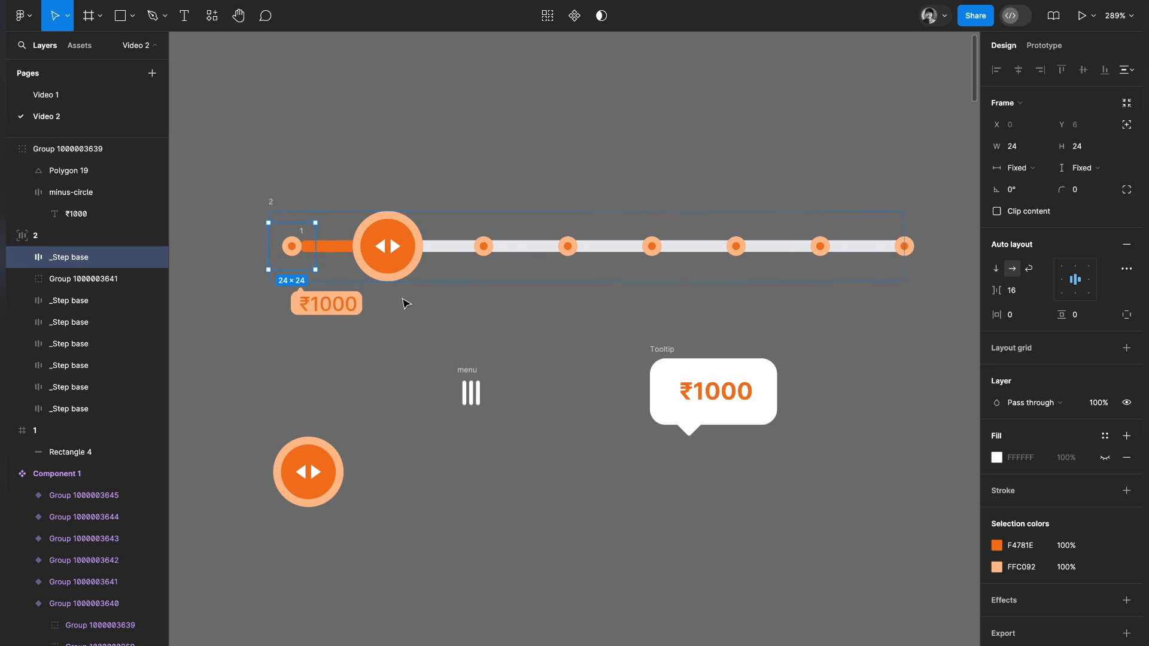
Nudge step marker frame 2 to the right by 4 so its first marker sits on the track's start.
{"action": "left_click", "coordinate": [430, 329]}
{"action": "left_click", "coordinate": [273, 205]}
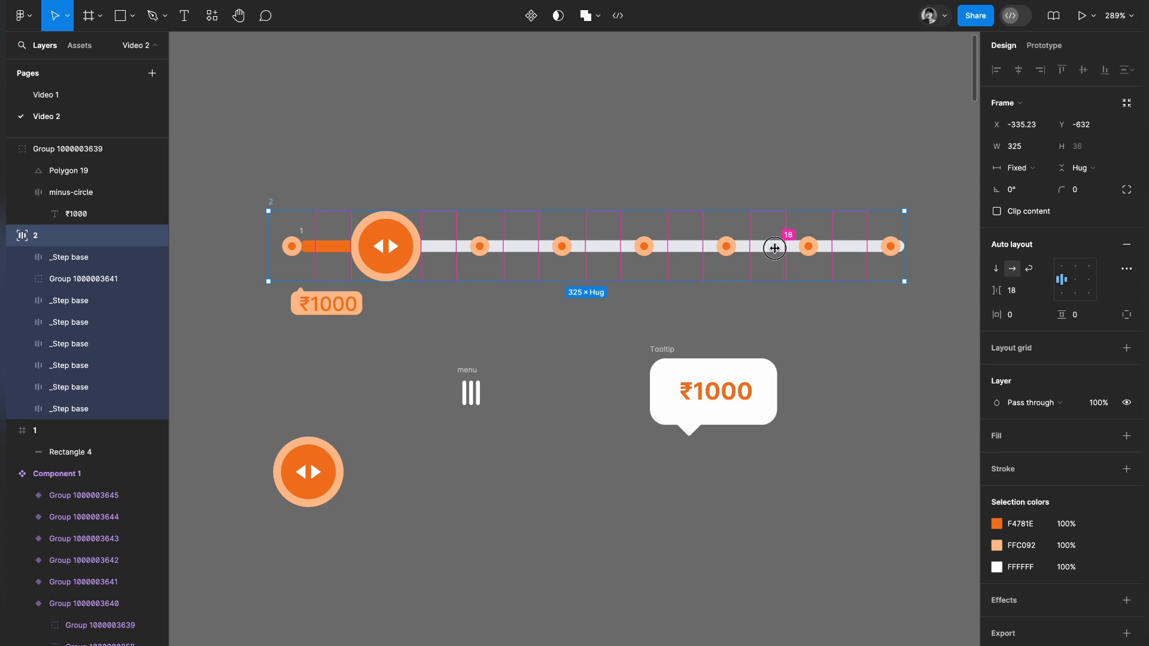
{"action": "key", "text": "Right"}
{"action": "key", "text": "Right"}
{"action": "key", "text": "Right"}
{"action": "key", "text": "Right"}
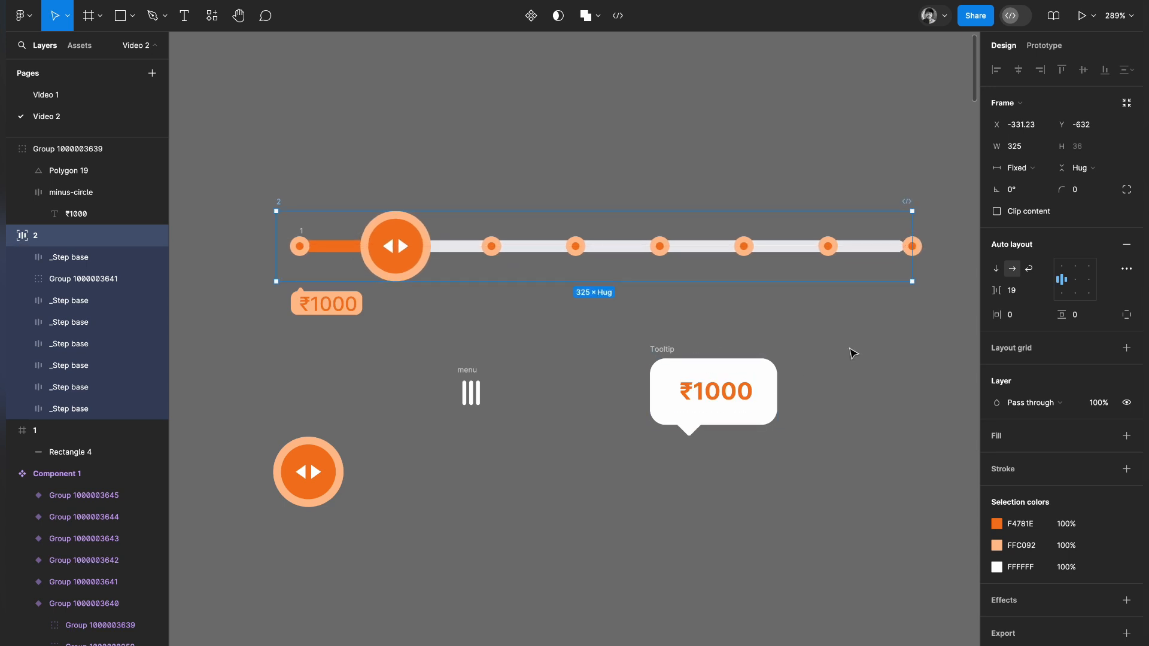
Reduce frame 2's horizontal gap between items to 16 and widen it to 18 to fit the markers on the track.
{"action": "left_click", "coordinate": [869, 248]}
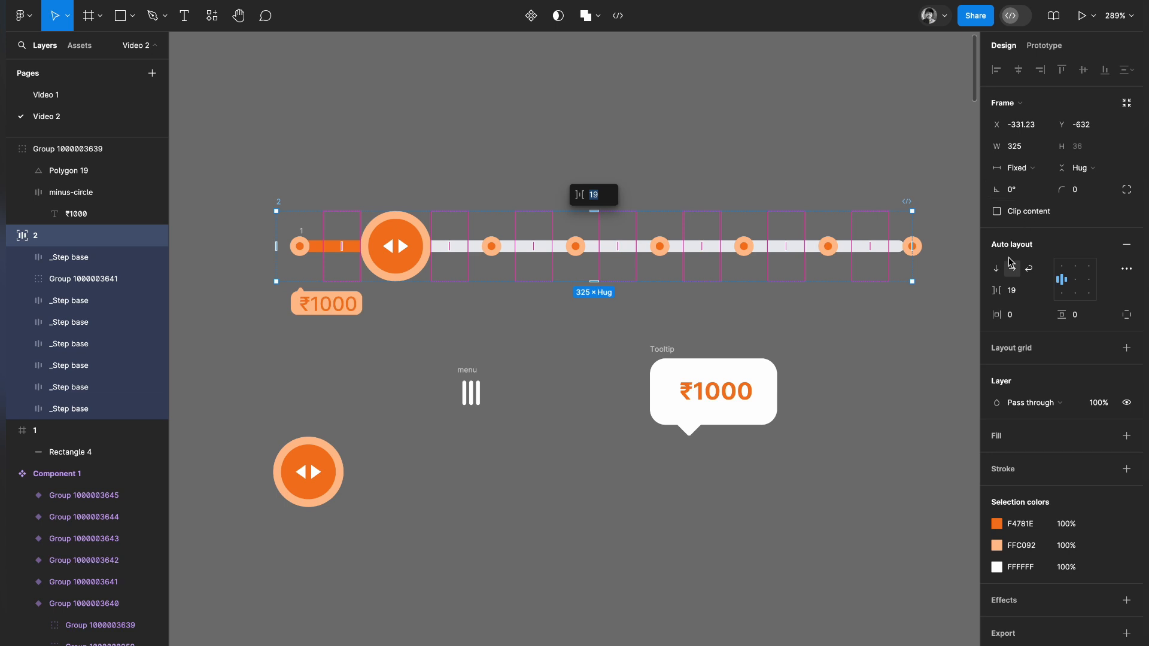
{"action": "left_click", "coordinate": [1014, 294]}
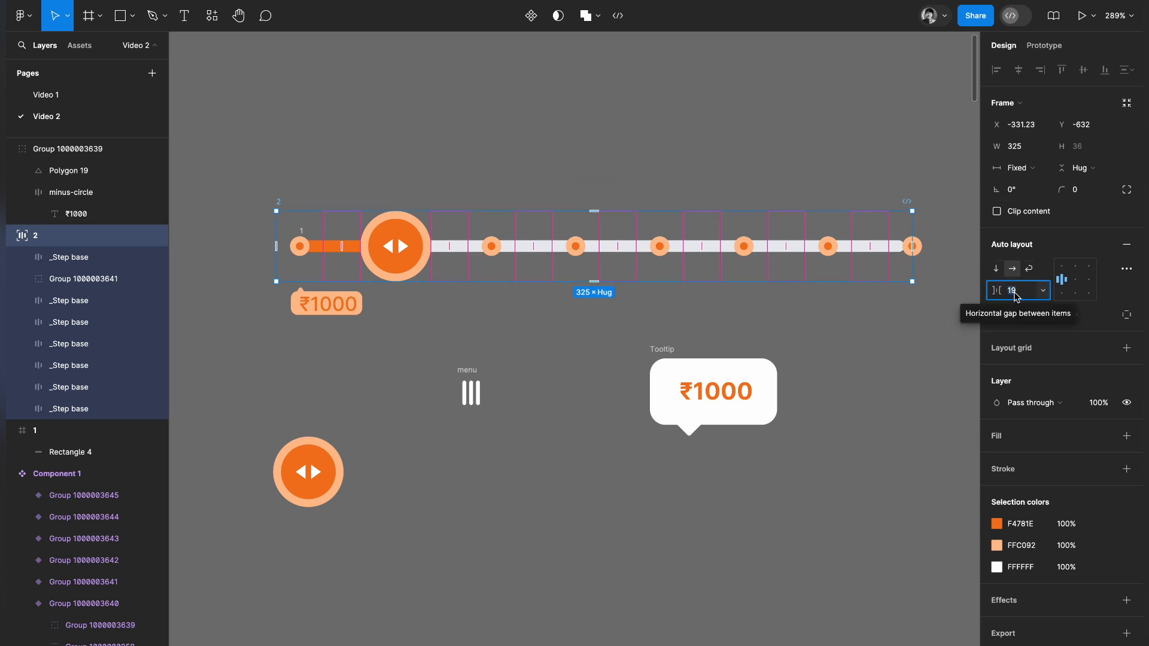
{"action": "type", "text": "1"}
{"action": "key", "text": "Return"}
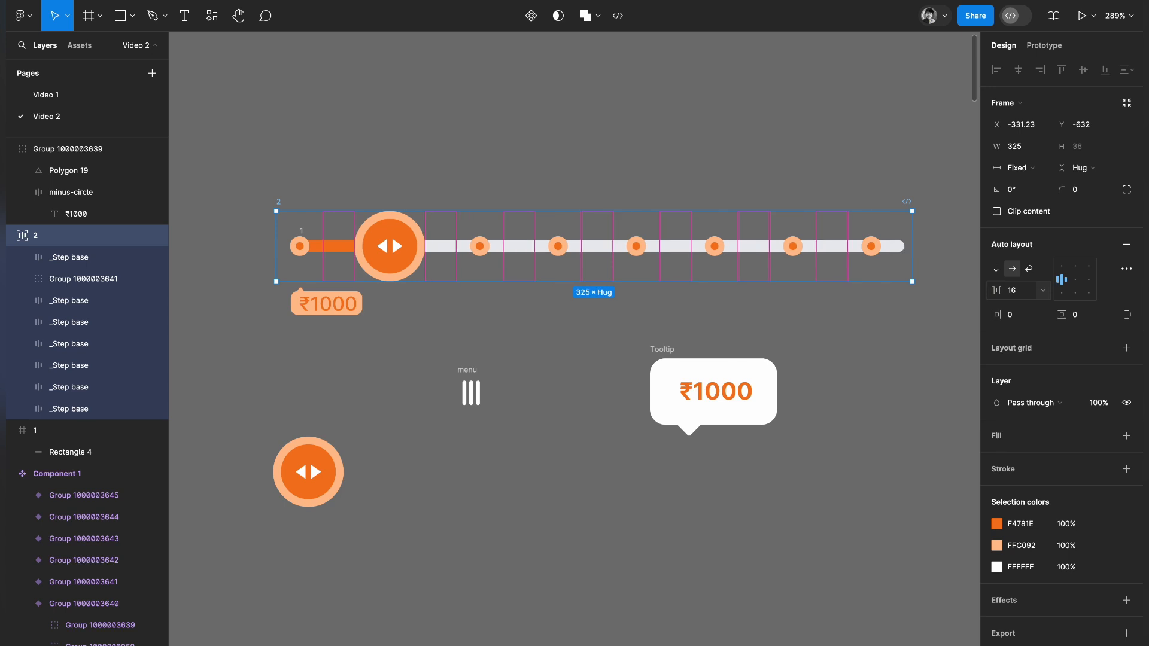
{"action": "left_click_drag", "start_coordinate": [832, 246], "coordinate": [862, 246]}
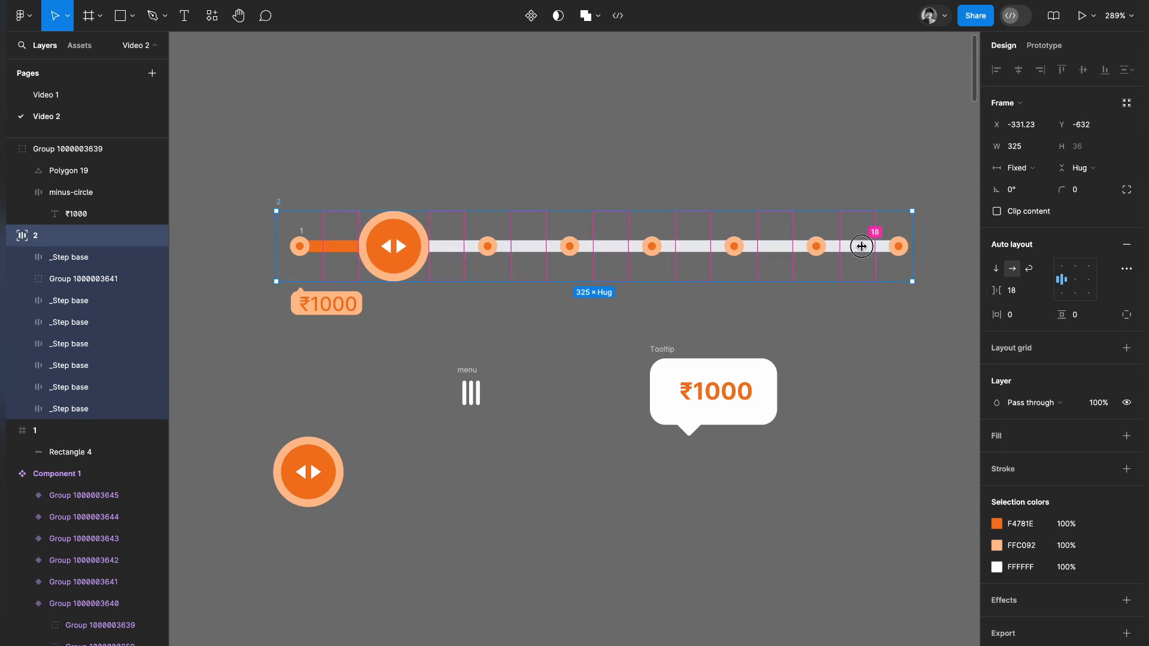
{"action": "left_click", "coordinate": [867, 336]}
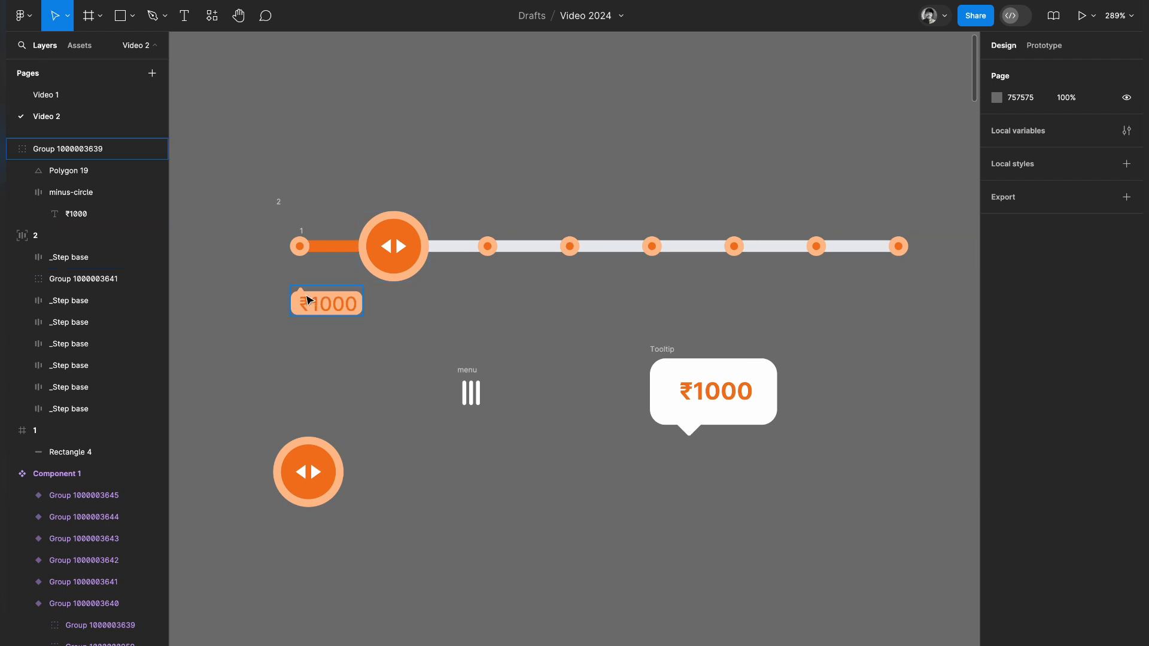
Return the drag handle to the first position in frame 2 and place the ₹1000 tooltip directly beneath it.
{"action": "left_click_drag", "start_coordinate": [311, 303], "coordinate": [406, 326]}
{"action": "left_click_drag", "start_coordinate": [386, 259], "coordinate": [305, 259]}
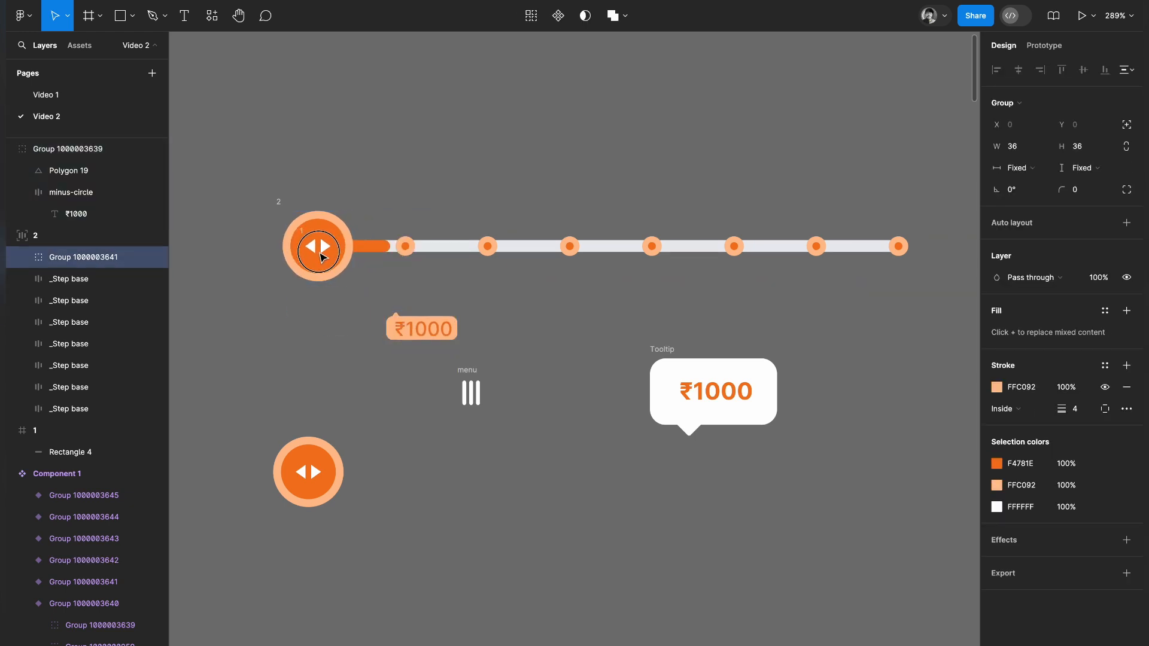
{"action": "left_click", "coordinate": [513, 311]}
{"action": "left_click_drag", "start_coordinate": [411, 329], "coordinate": [328, 309]}
{"action": "left_click", "coordinate": [457, 324]}
{"action": "scroll", "coordinate": [458, 329], "scroll_direction": "right", "scroll_amount": 2}
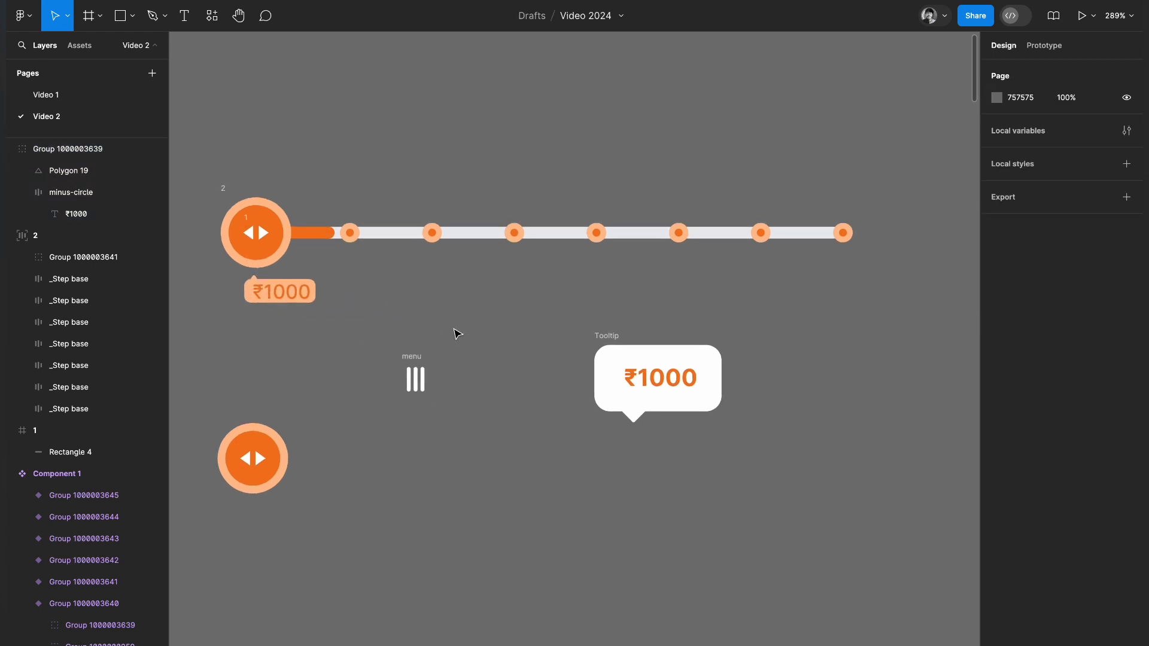
Move the menu icon, the white tooltip and the spare drag handle together well above the slider.
{"action": "left_click", "coordinate": [414, 361]}
{"action": "left_click", "coordinate": [607, 336]}
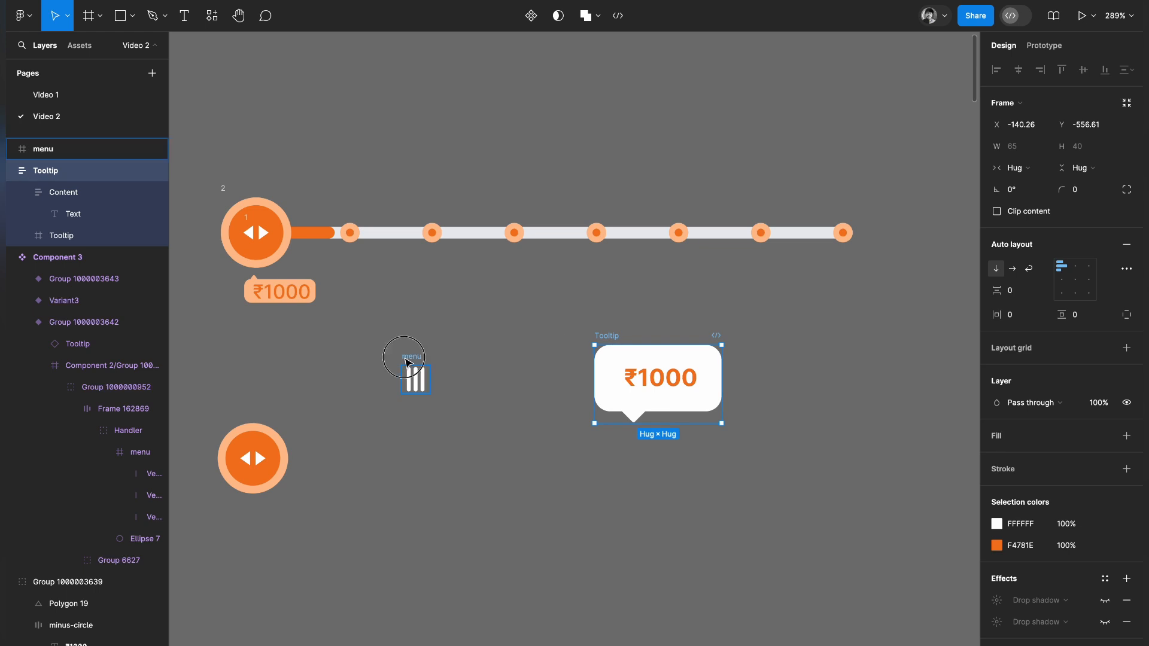
{"action": "left_click", "coordinate": [405, 359], "text": "shift"}
{"action": "left_click", "coordinate": [230, 462], "text": "shift"}
{"action": "left_click_drag", "start_coordinate": [653, 384], "coordinate": [793, 145]}
{"action": "left_click", "coordinate": [676, 378]}
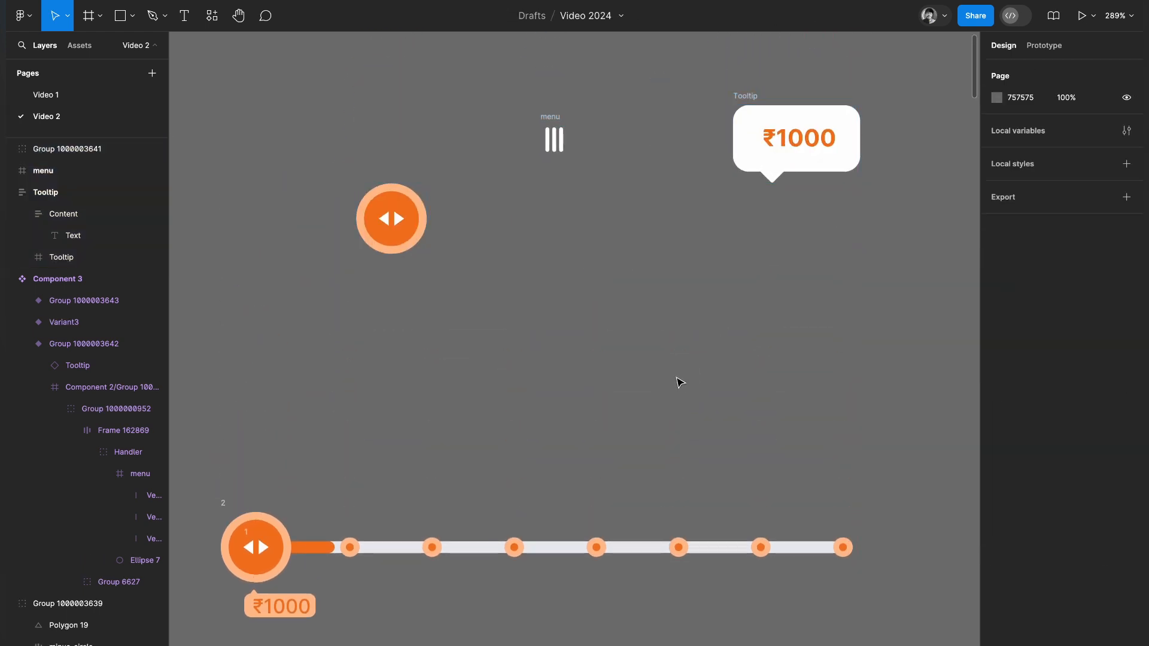
{"action": "scroll", "coordinate": [681, 381], "scroll_direction": "down", "scroll_amount": 5}
Combine the track and step marker frame 2 in an auto layout frame and group it with the ₹1000 tooltip.
{"action": "left_click_drag", "start_coordinate": [654, 386], "coordinate": [947, 307]}
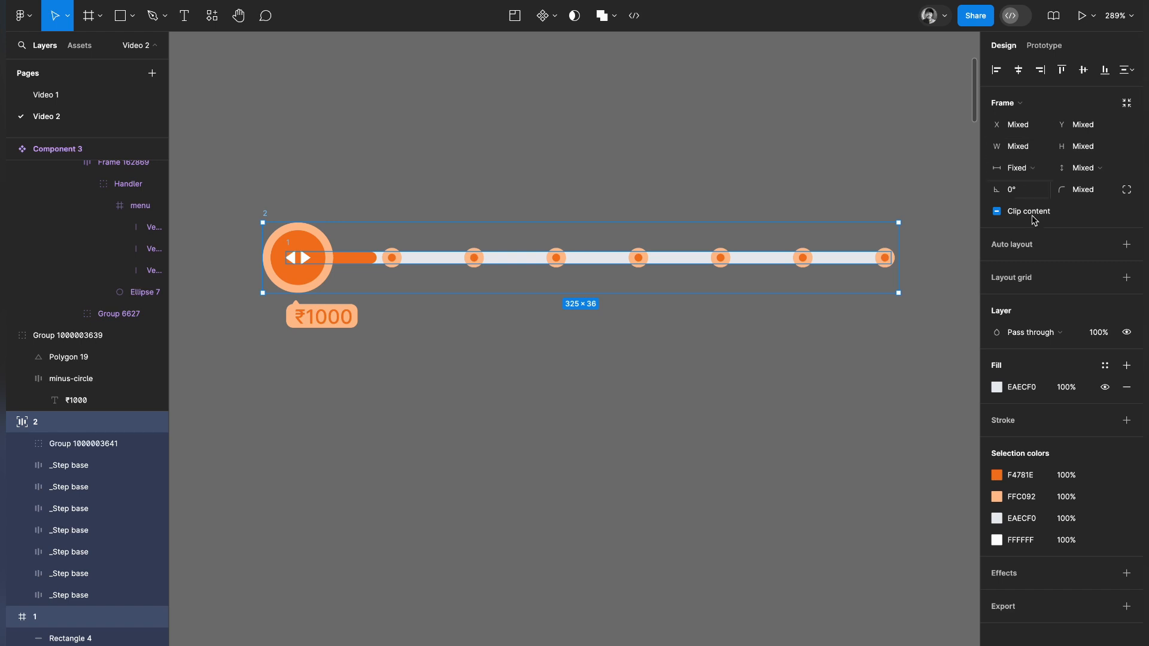
{"action": "left_click", "coordinate": [1031, 248]}
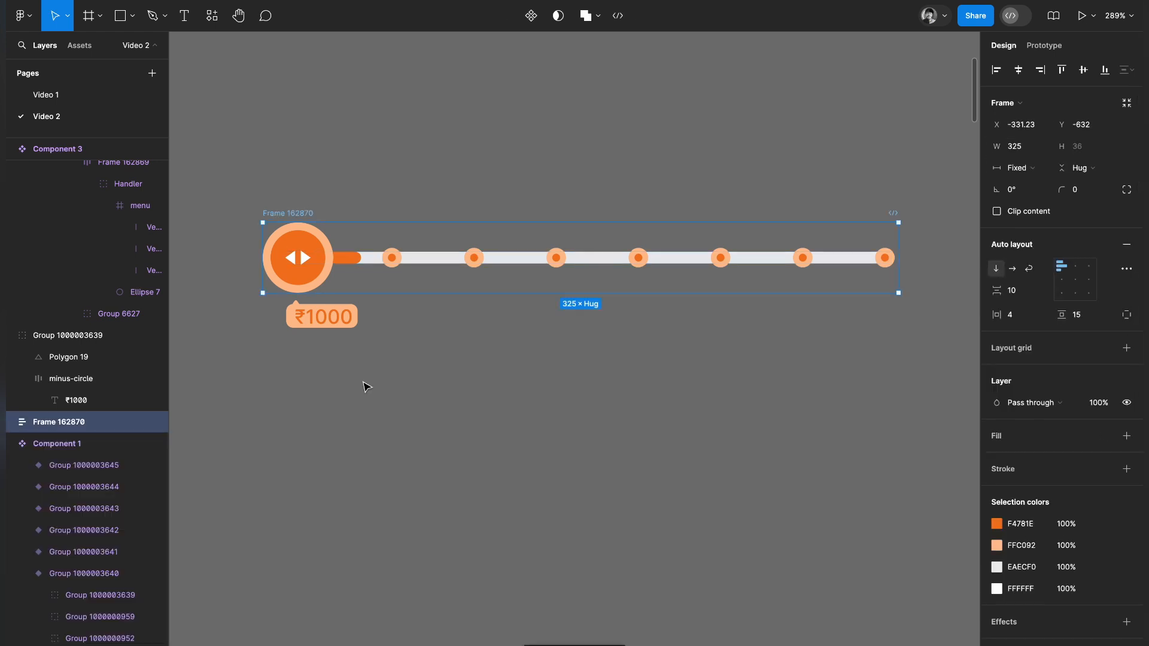
{"action": "left_click", "coordinate": [313, 320]}
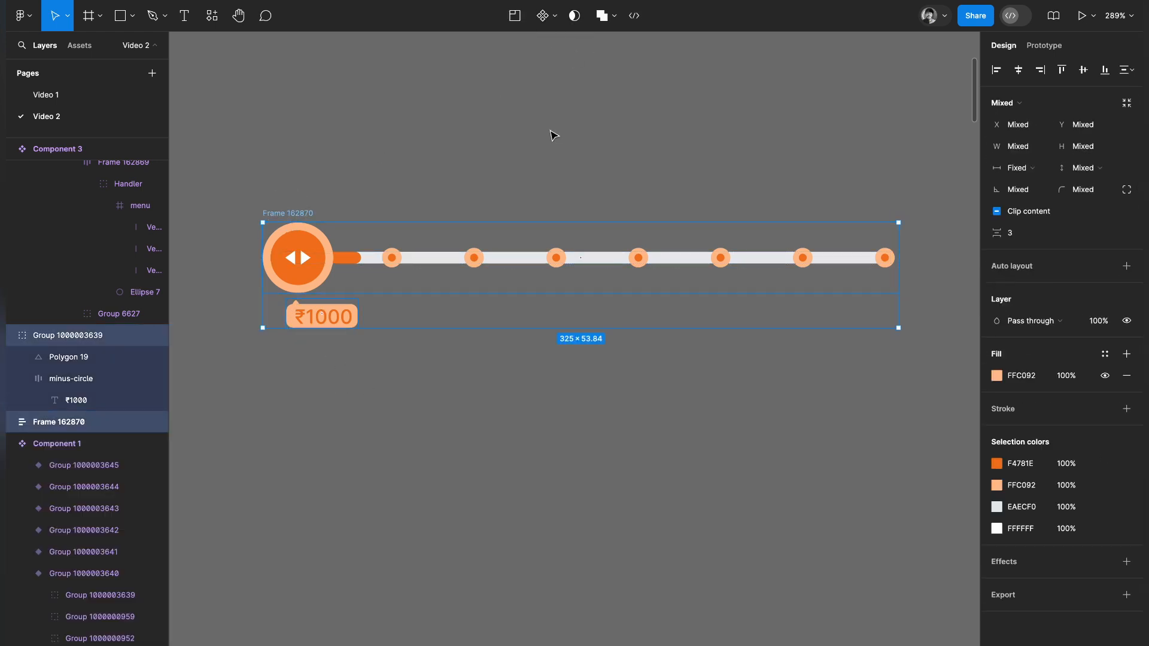
{"action": "key", "text": "ctrl+g"}
{"action": "left_click", "coordinate": [367, 393]}
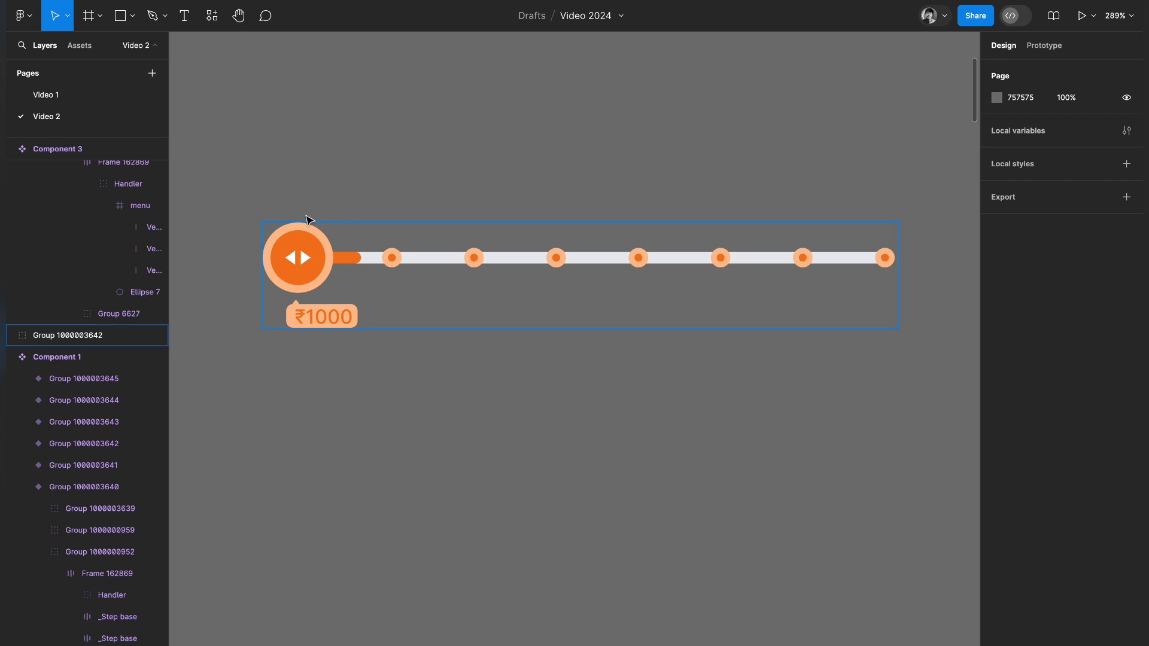
Shorten the orange progress bar so it ends behind the drag handle.
{"action": "left_click", "coordinate": [302, 254]}
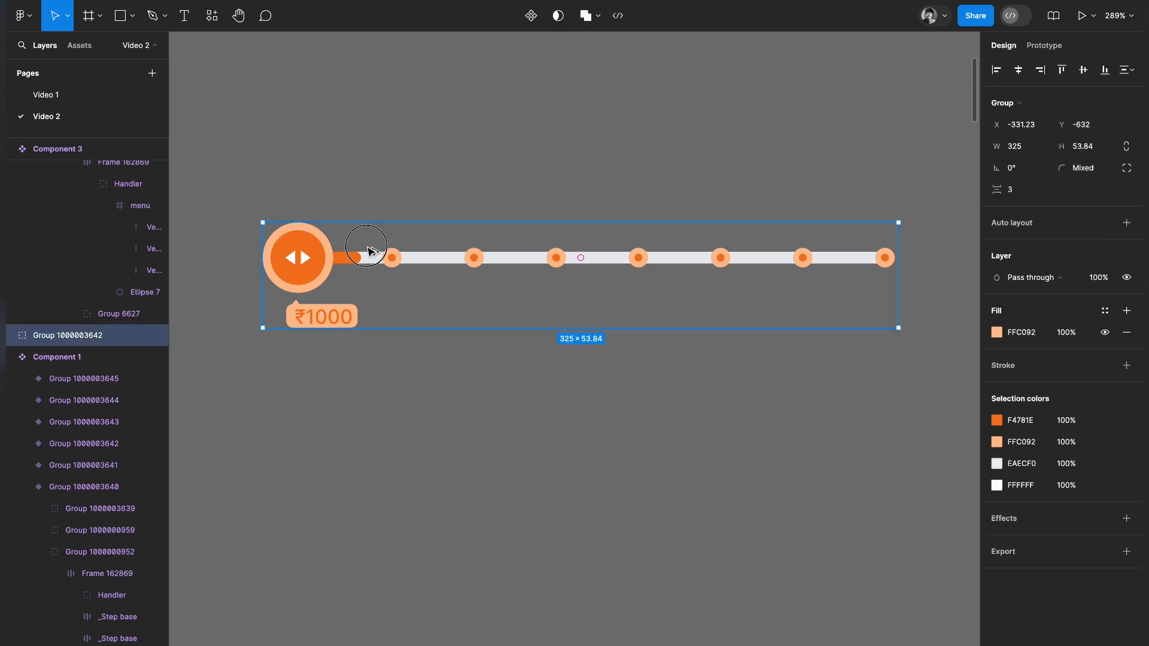
{"action": "double_click", "coordinate": [350, 258]}
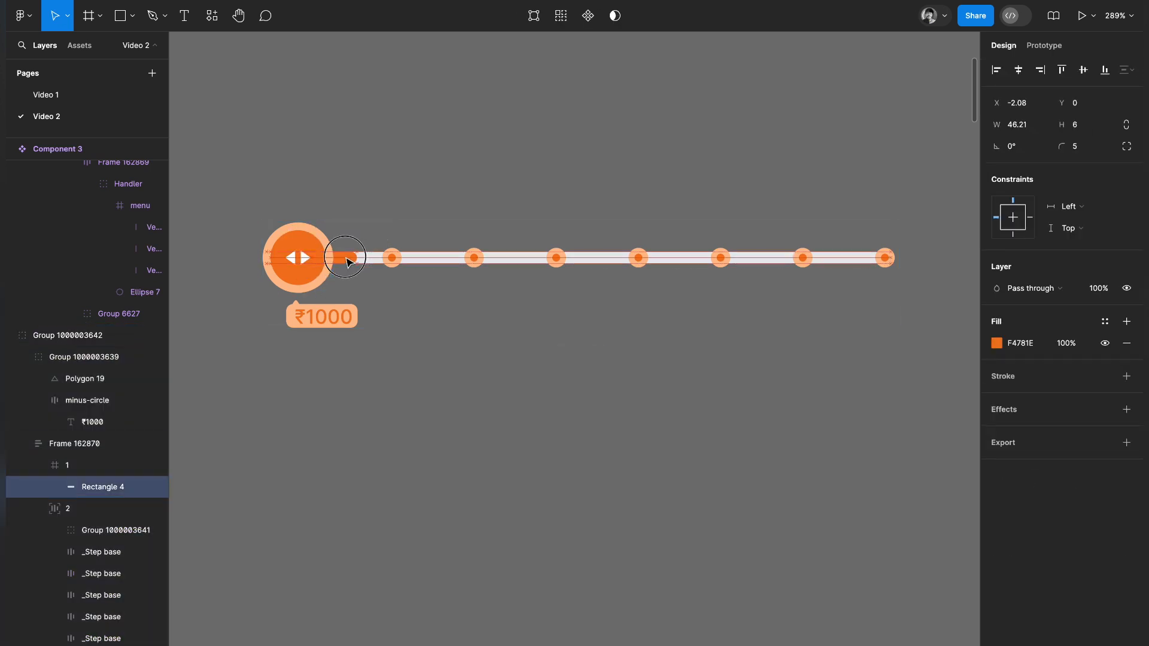
{"action": "left_click_drag", "start_coordinate": [359, 256], "coordinate": [316, 258]}
{"action": "left_click", "coordinate": [380, 318]}
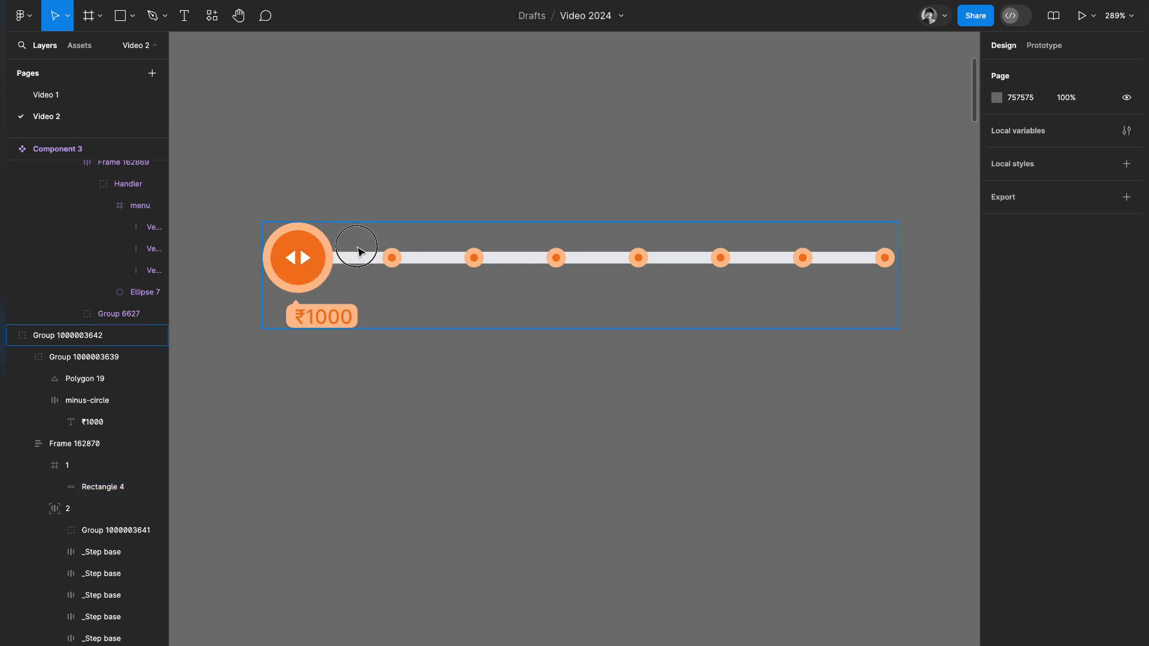
Duplicate the grouped slider and place the copy directly below the original.
{"action": "left_click", "coordinate": [403, 258]}
{"action": "left_click_drag", "start_coordinate": [404, 259], "coordinate": [411, 396]}
{"action": "left_click", "coordinate": [439, 531]}
In the lower slider, move the drag handle to the second step position and extend the progress bar to about 55.71 wide.
{"action": "double_click", "coordinate": [317, 408]}
{"action": "double_click", "coordinate": [317, 407]}
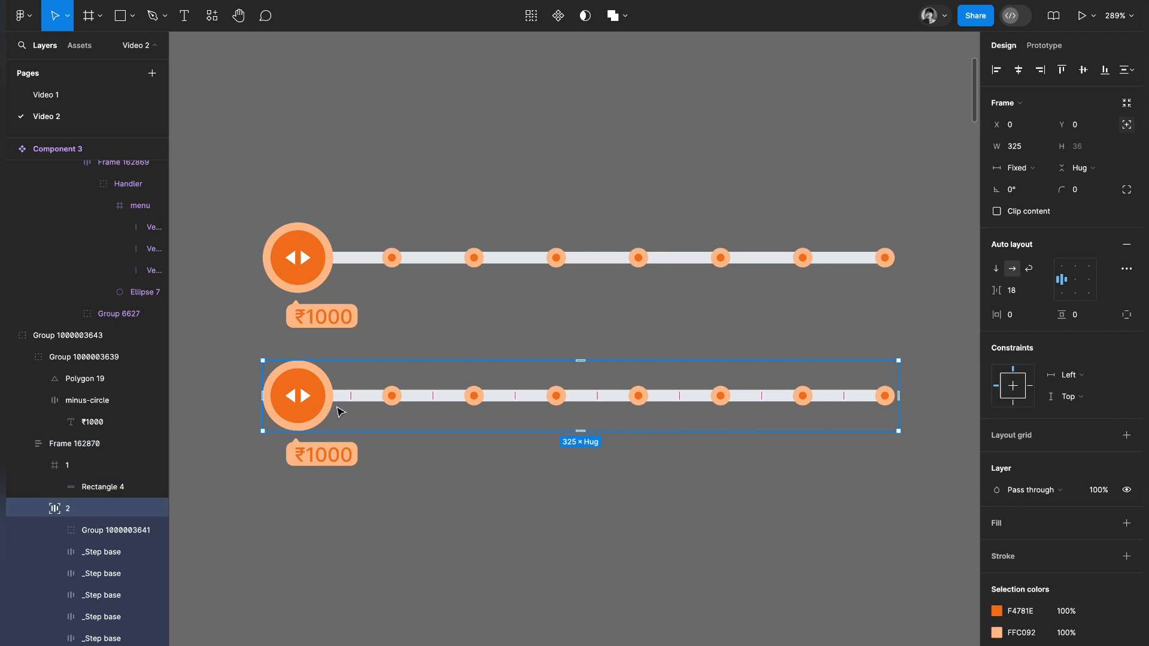
{"action": "left_click", "coordinate": [388, 400]}
{"action": "mouse_move", "coordinate": [399, 402]}
{"action": "left_mouse_down"}
{"action": "mouse_move", "coordinate": [302, 399]}
{"action": "mouse_move", "coordinate": [379, 397]}
{"action": "left_mouse_up"}
{"action": "left_click", "coordinate": [390, 495]}
{"action": "left_click", "coordinate": [310, 397], "text": "ctrl"}
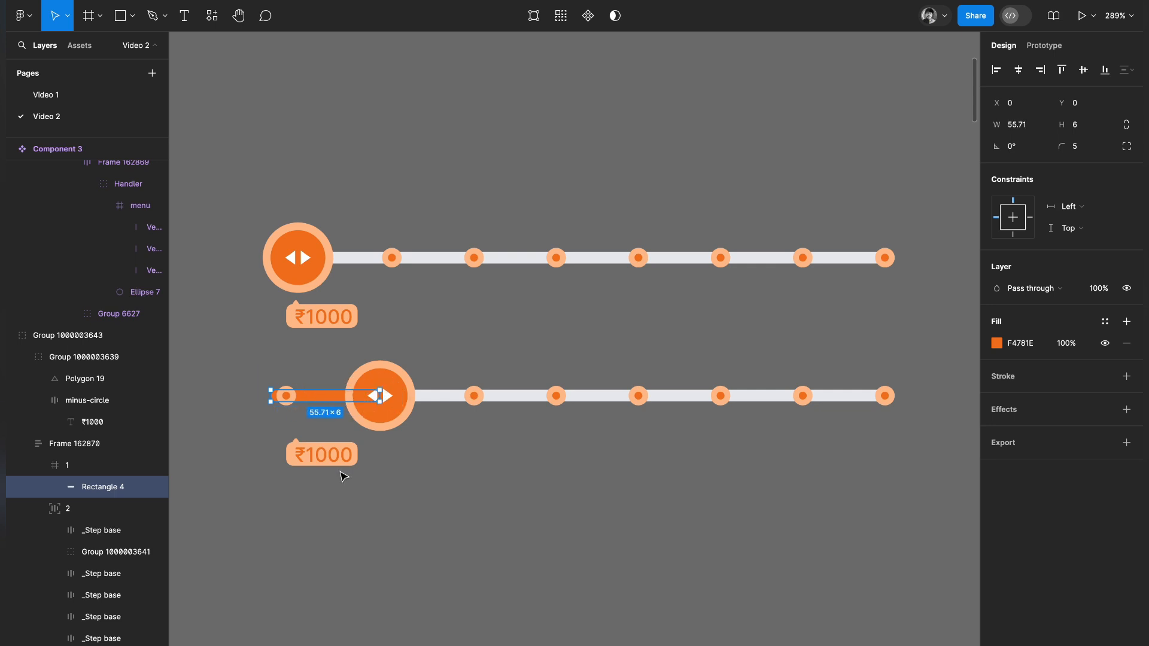
Place a copy of the ₹1000 tooltip below the upper slider's last step and move its pointer triangle to the tooltip's right end.
{"action": "left_click", "coordinate": [320, 461]}
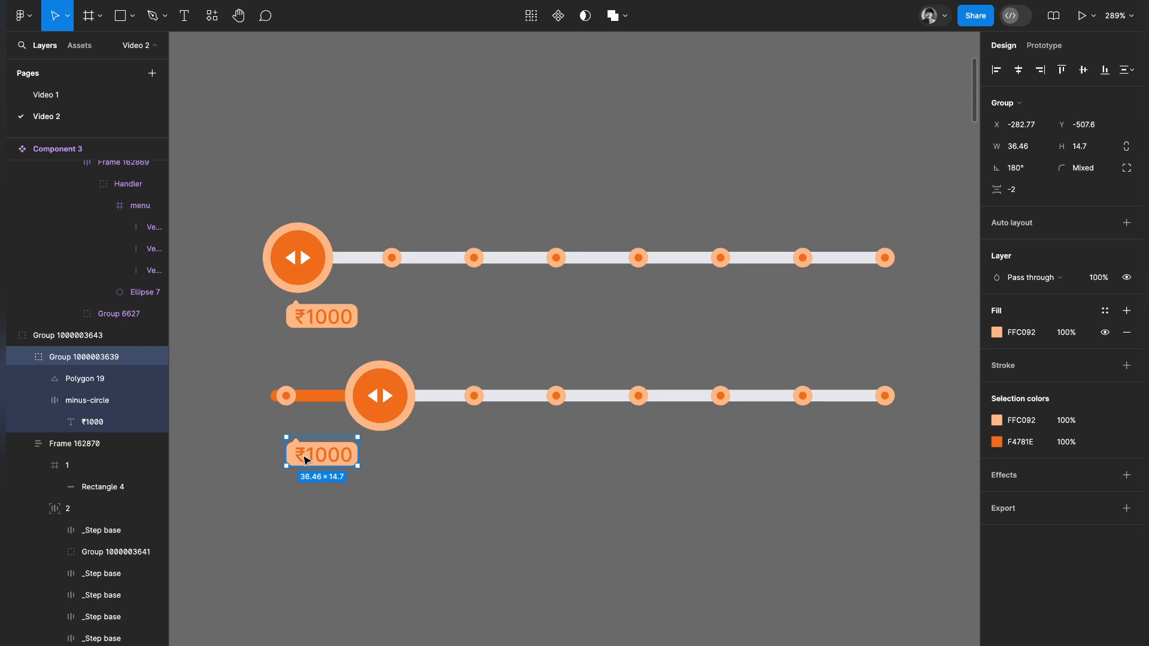
{"action": "left_click", "coordinate": [321, 326]}
{"action": "left_click_drag", "start_coordinate": [321, 326], "coordinate": [849, 304]}
{"action": "scroll", "coordinate": [905, 302], "scroll_direction": "up", "scroll_amount": 5}
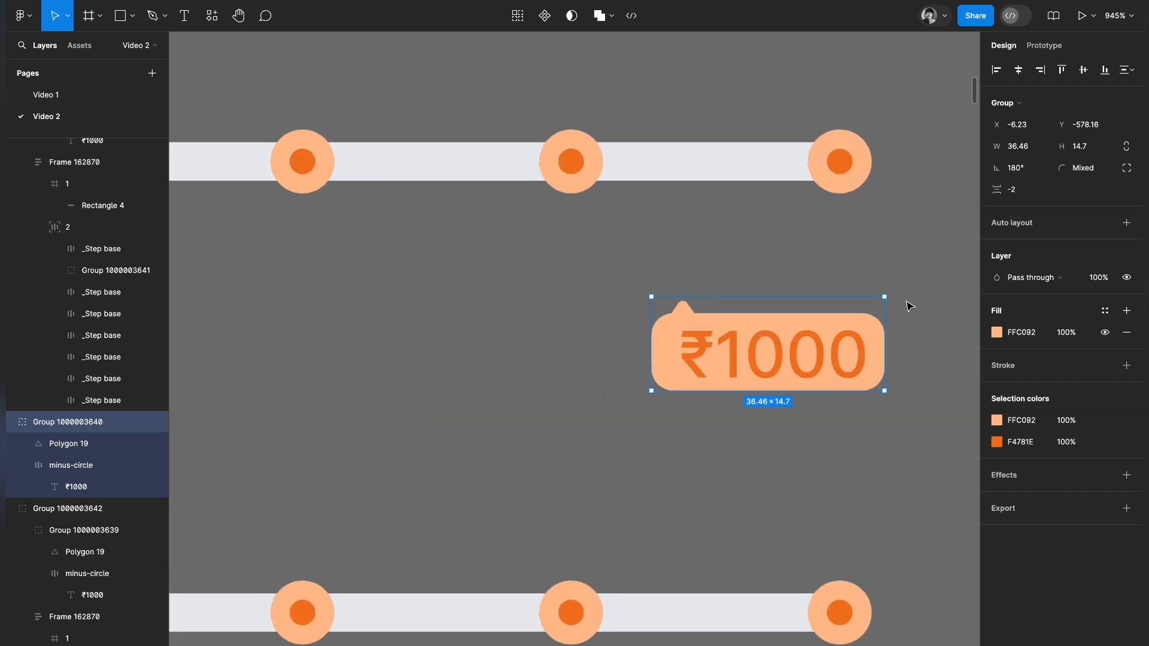
{"action": "double_click", "coordinate": [684, 318]}
{"action": "left_click_drag", "start_coordinate": [684, 318], "coordinate": [846, 321]}
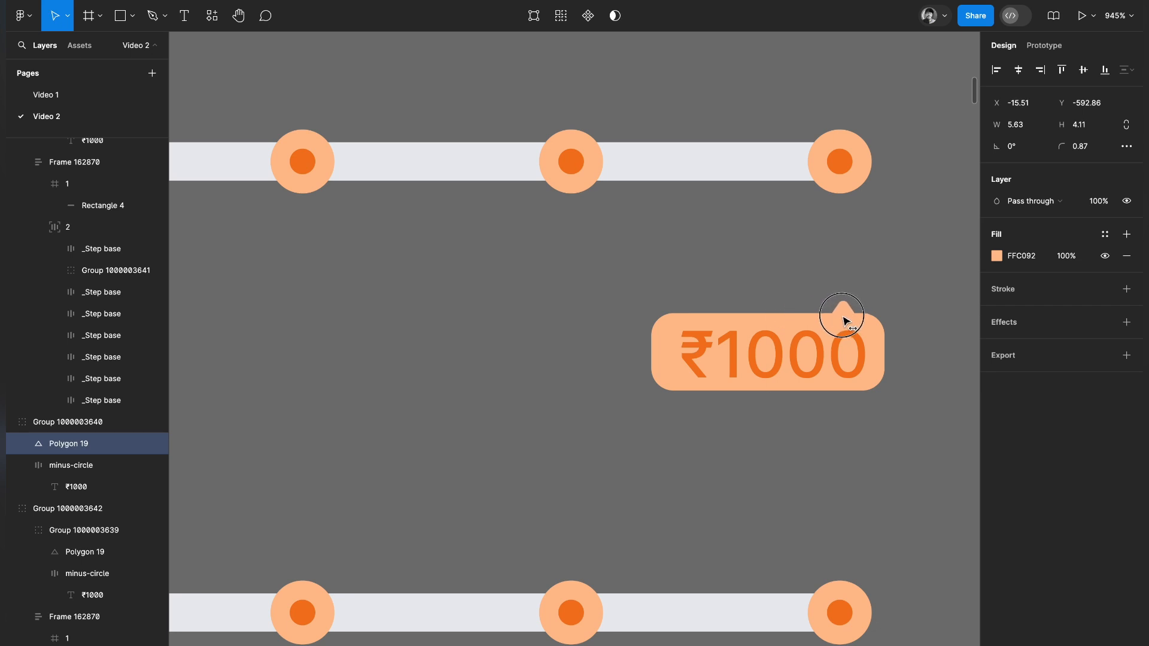
Change the copied tooltip's text at the end of the upper slider to ₹1,00,000.
{"action": "double_click", "coordinate": [772, 346]}
{"action": "left_click", "coordinate": [750, 356]}
{"action": "type", "text": "0"}
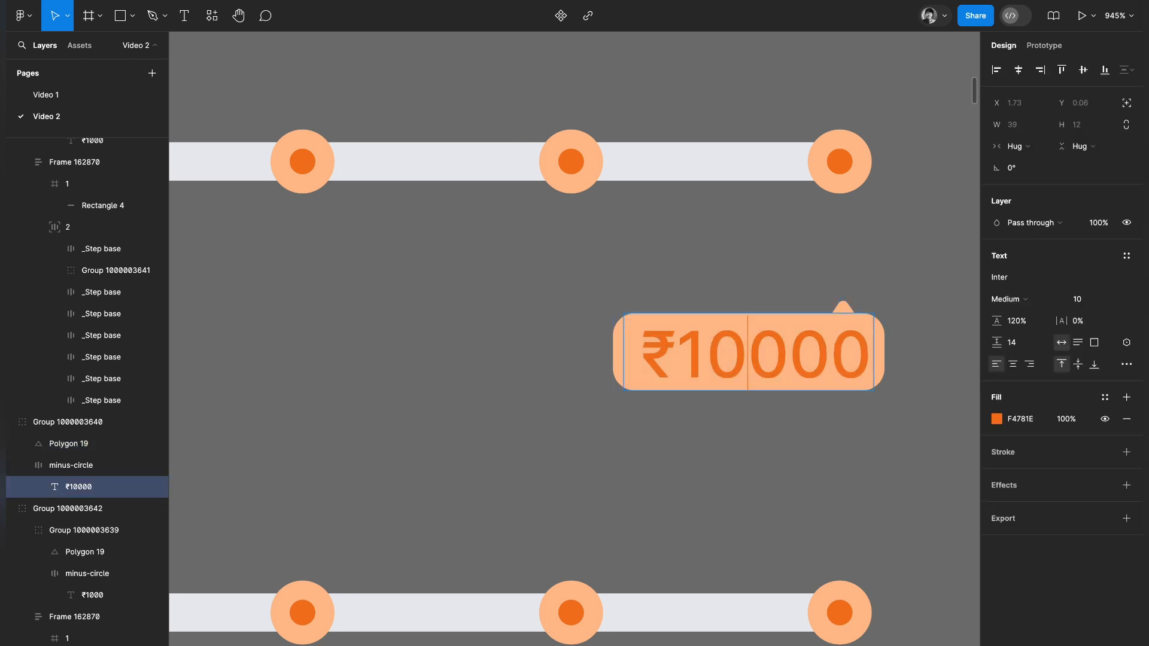
{"action": "type", "text": "0,000"}
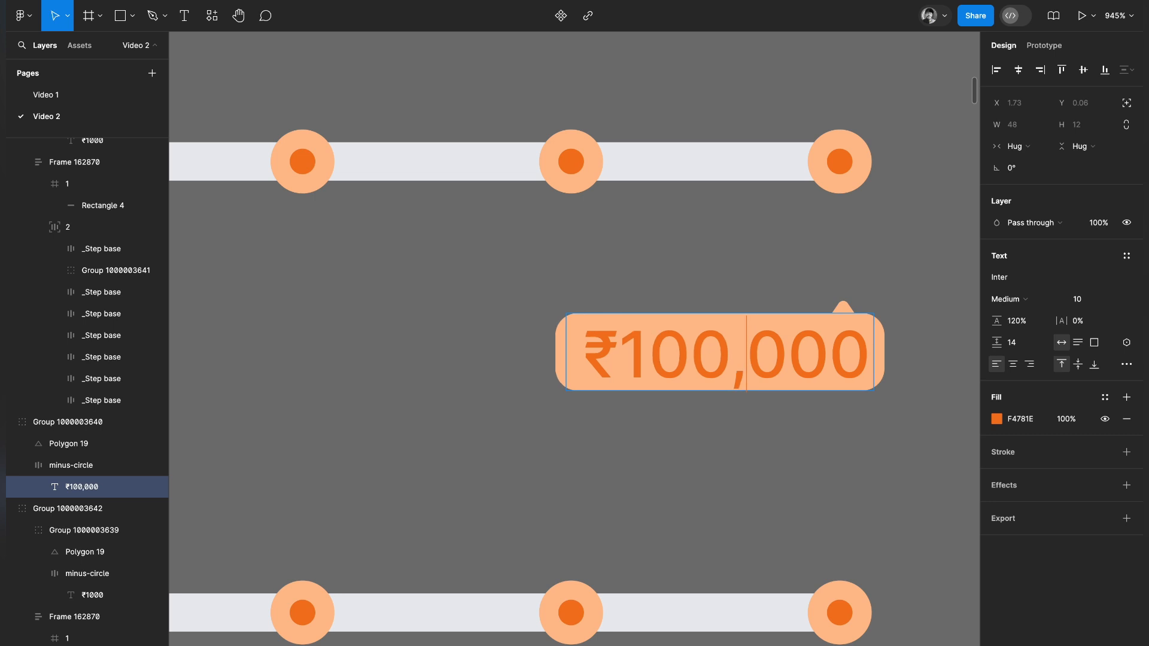
{"action": "type", "text": ","}
{"action": "left_click", "coordinate": [716, 467]}
{"action": "left_click", "coordinate": [716, 468]}
{"action": "scroll", "coordinate": [715, 468], "scroll_direction": "down", "scroll_amount": 5}
{"action": "scroll", "coordinate": [717, 469], "scroll_direction": "down", "scroll_amount": 3}
{"action": "scroll", "coordinate": [717, 470], "scroll_direction": "left", "scroll_amount": 2}
{"action": "scroll", "coordinate": [717, 469], "scroll_direction": "left", "scroll_amount": 1}
{"action": "scroll", "coordinate": [717, 469], "scroll_direction": "down", "scroll_amount": 1}
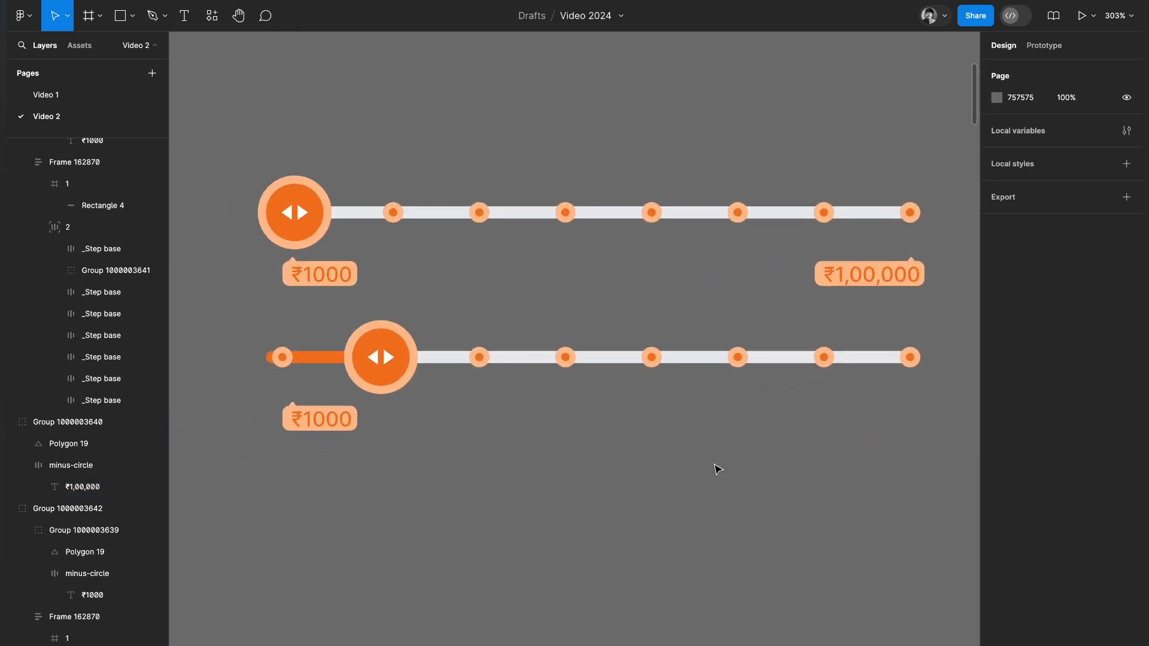
Move the second slider's tooltip under its drag handle and change its text to ₹5000.
{"action": "double_click", "coordinate": [306, 424]}
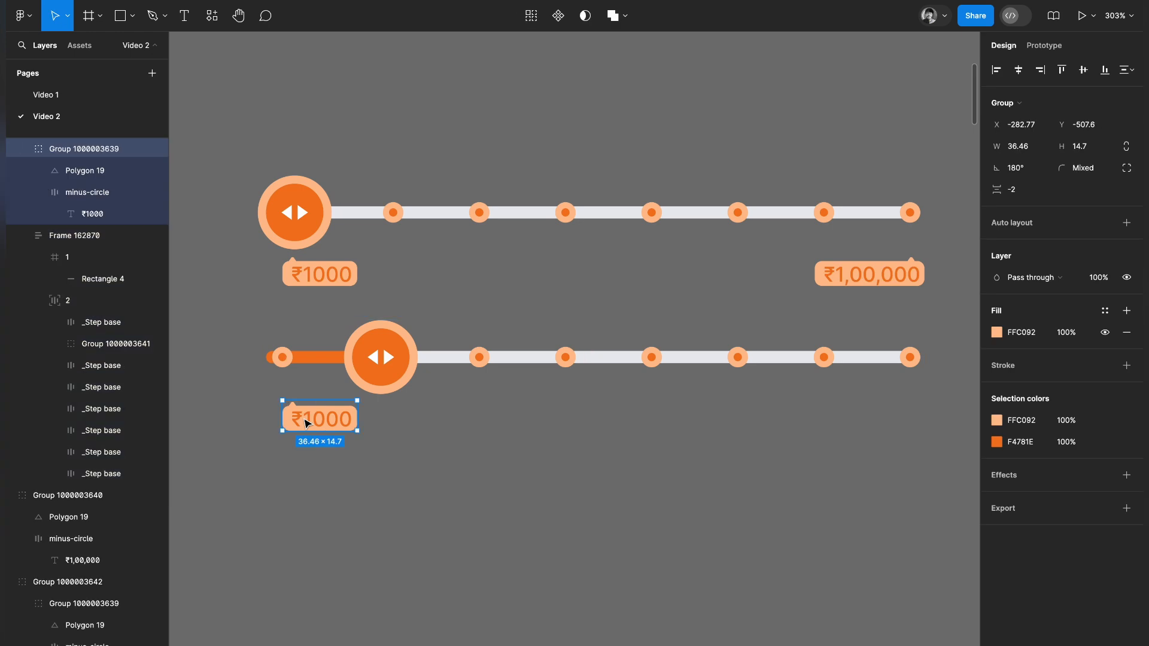
{"action": "left_click_drag", "start_coordinate": [299, 423], "coordinate": [384, 422]}
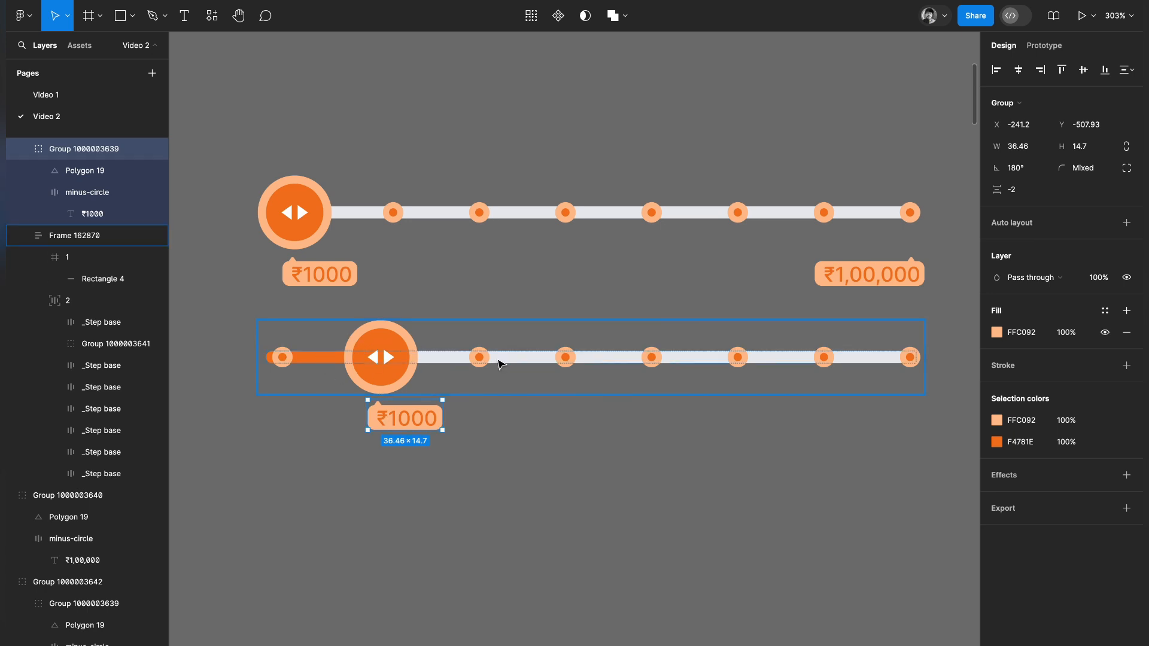
{"action": "double_click", "coordinate": [412, 419]}
{"action": "left_click_drag", "start_coordinate": [395, 418], "coordinate": [510, 416]}
{"action": "key", "text": "BackSpace"}
{"action": "key", "text": "BackSpace"}
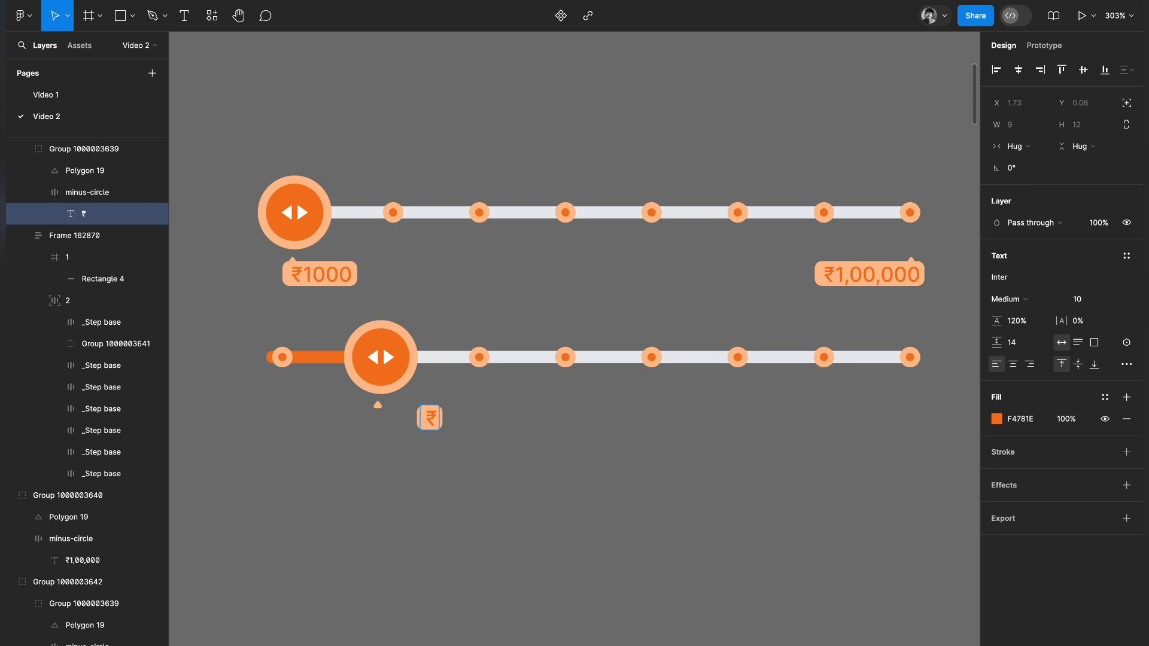
{"action": "key", "text": "ctrl+z"}
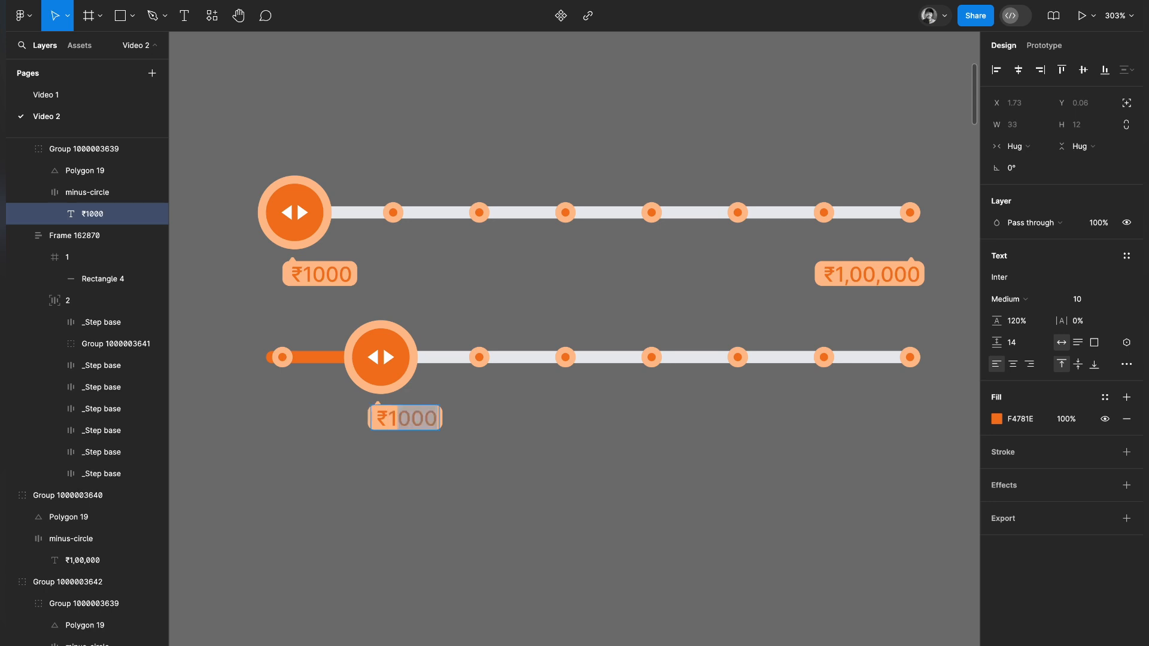
{"action": "left_click", "coordinate": [397, 417]}
{"action": "key", "text": "BackSpace"}
{"action": "type", "text": "5"}
{"action": "left_click", "coordinate": [514, 474]}
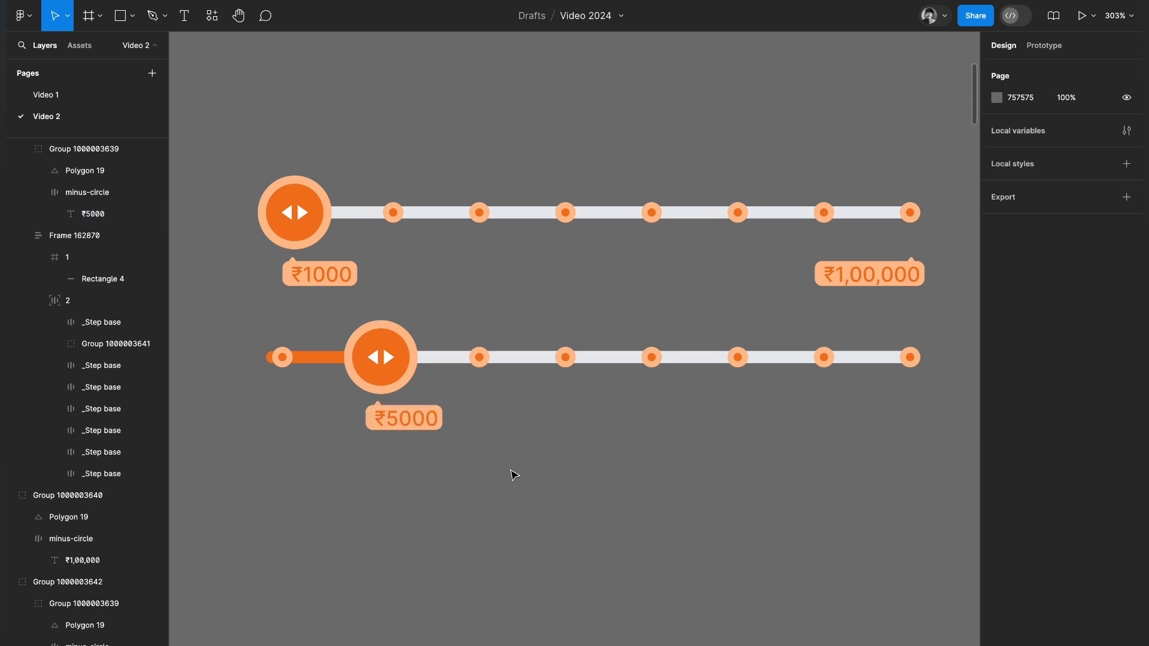
Duplicate the ₹5000 slider group and place the copy directly below it.
{"action": "scroll", "coordinate": [513, 474], "scroll_direction": "down", "scroll_amount": 2}
{"action": "left_click_drag", "start_coordinate": [487, 288], "coordinate": [494, 463]}
{"action": "scroll", "coordinate": [494, 462], "scroll_direction": "down", "scroll_amount": 1}
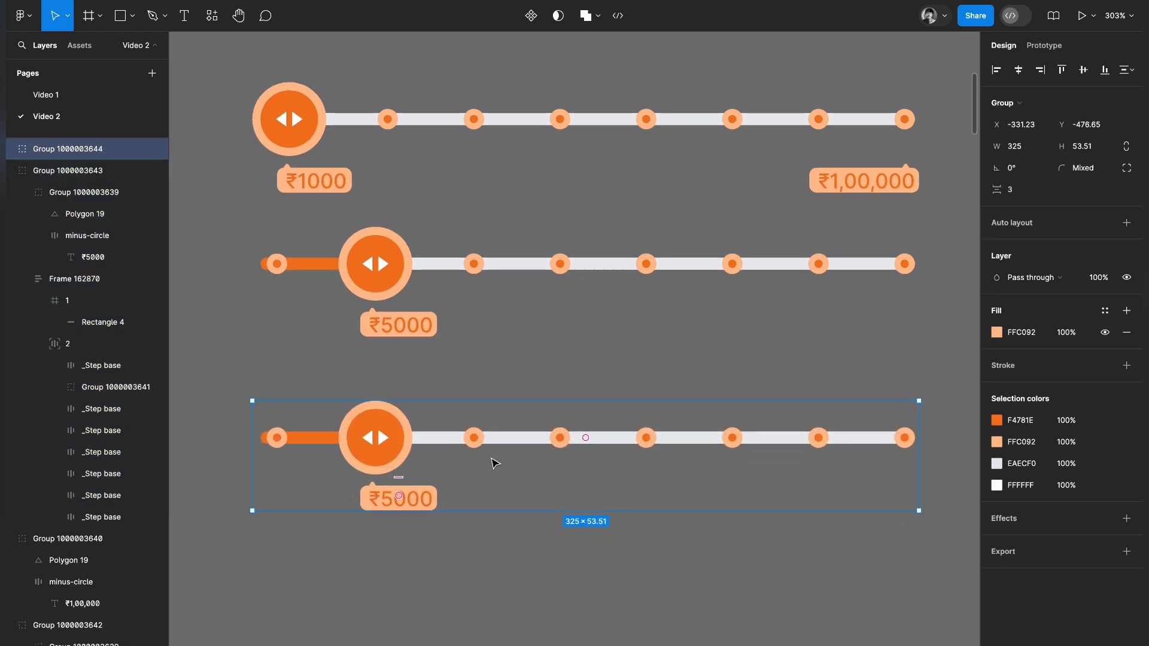
{"action": "scroll", "coordinate": [494, 464], "scroll_direction": "down", "scroll_amount": 1}
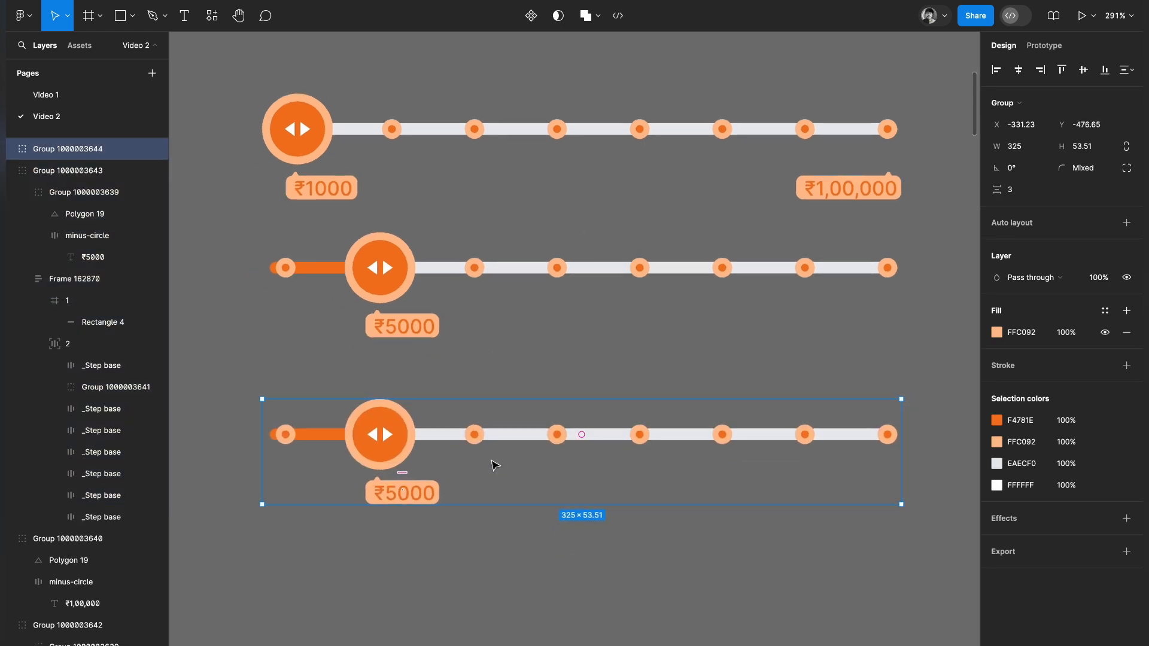
In the third slider, move the drag handle to the third step position and extend the progress bar to about 98.41 wide.
{"action": "double_click", "coordinate": [377, 440]}
{"action": "double_click", "coordinate": [377, 439]}
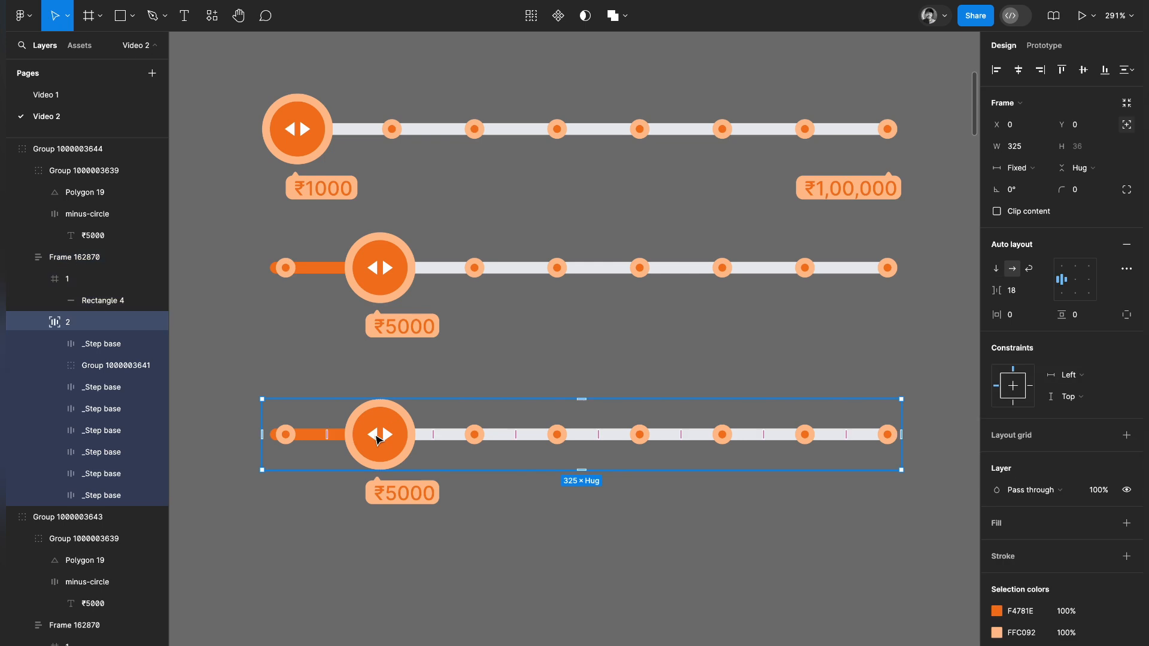
{"action": "double_click", "coordinate": [377, 440]}
{"action": "left_click", "coordinate": [480, 433], "text": "shift"}
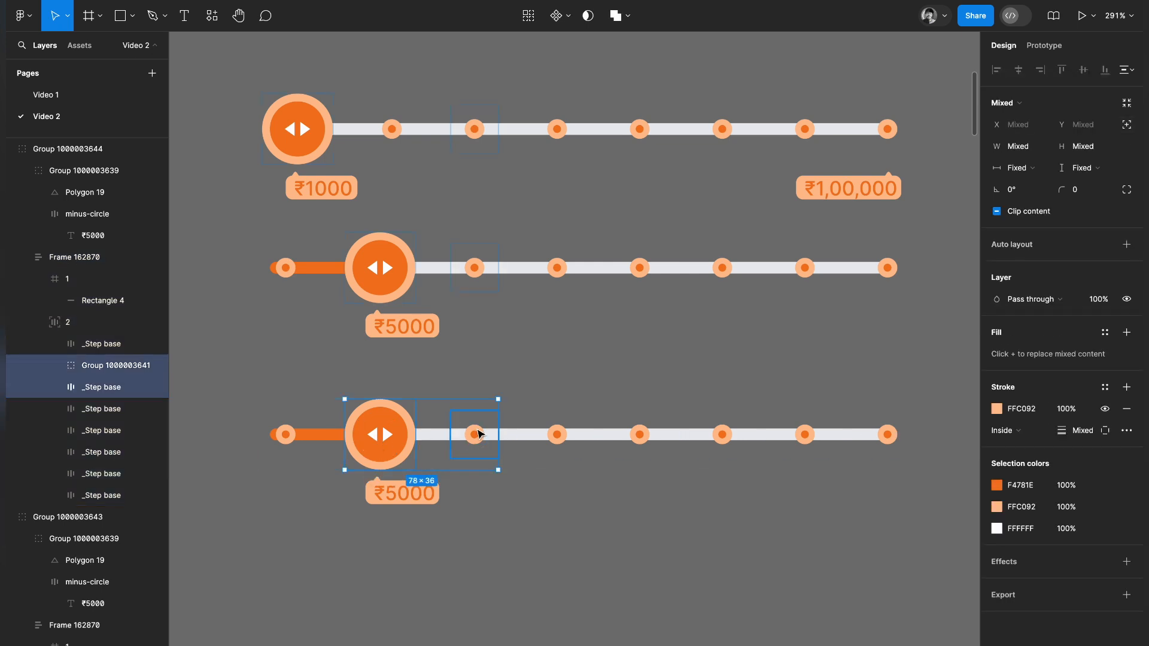
{"action": "left_click", "coordinate": [516, 536]}
{"action": "double_click", "coordinate": [477, 461]}
{"action": "double_click", "coordinate": [479, 446]}
{"action": "left_click_drag", "start_coordinate": [479, 446], "coordinate": [379, 437]}
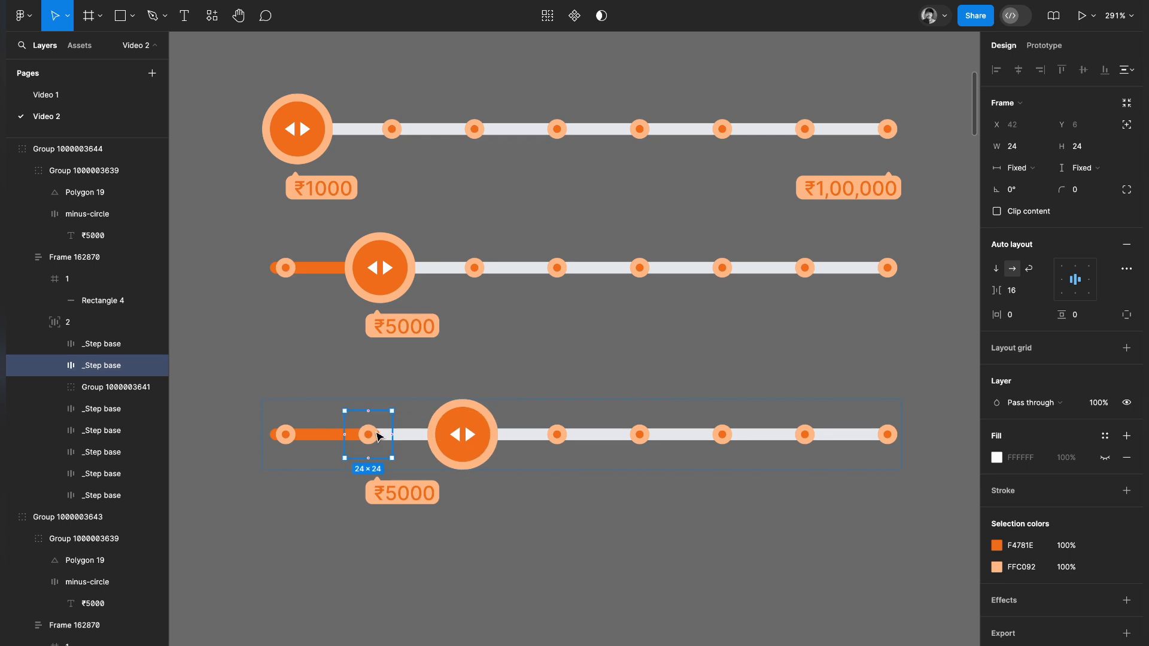
{"action": "left_click", "coordinate": [269, 518]}
{"action": "left_click", "coordinate": [372, 439]}
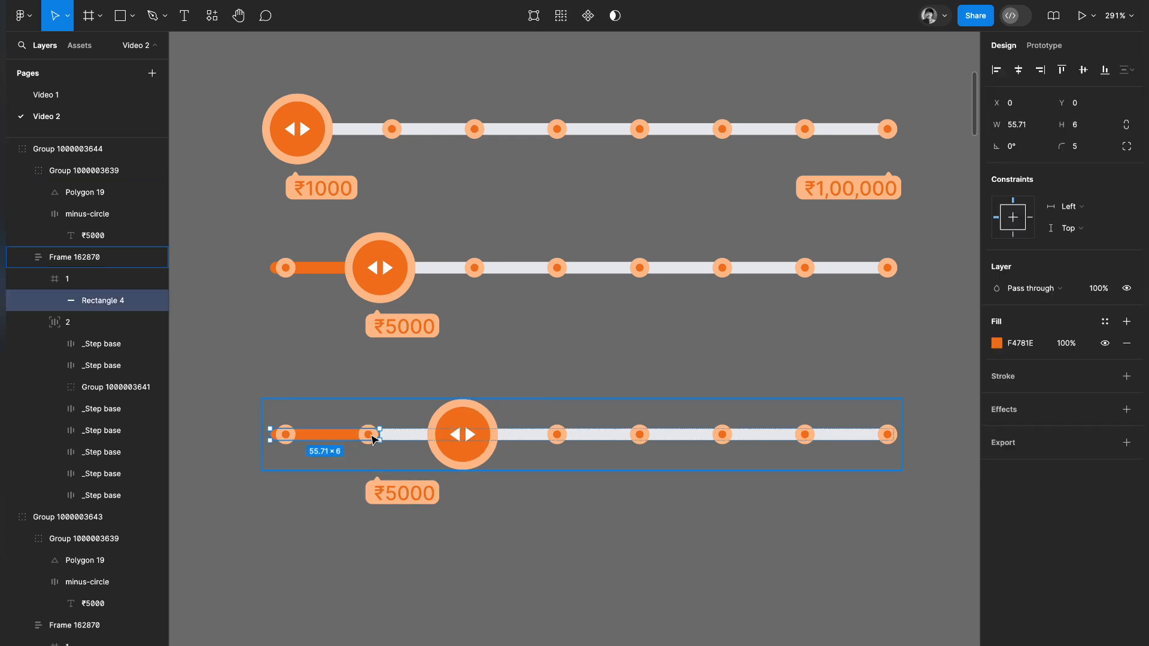
{"action": "left_click_drag", "start_coordinate": [381, 435], "coordinate": [464, 436]}
Move the third slider's tooltip under its drag handle and change its text to ₹25000.
{"action": "left_click", "coordinate": [411, 503]}
{"action": "left_click", "coordinate": [413, 505]}
{"action": "left_click_drag", "start_coordinate": [389, 498], "coordinate": [484, 500]}
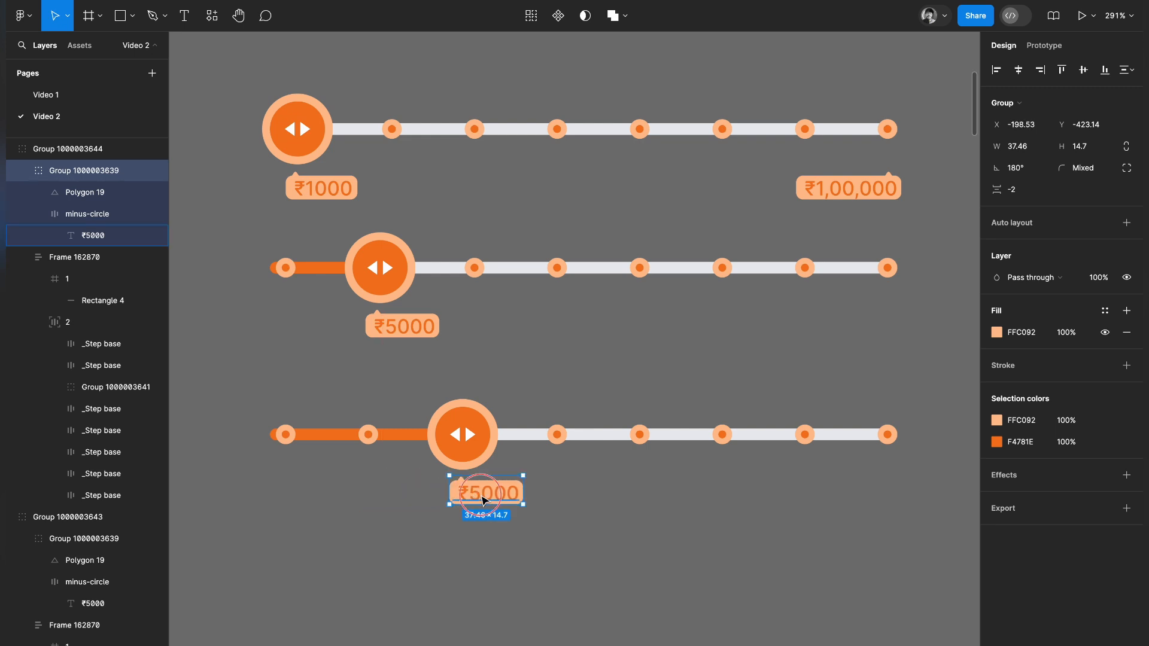
{"action": "double_click", "coordinate": [481, 496], "text": "super"}
{"action": "left_click", "coordinate": [480, 494]}
{"action": "key", "text": "BackSpace"}
{"action": "type", "text": "25"}
{"action": "left_click", "coordinate": [520, 581]}
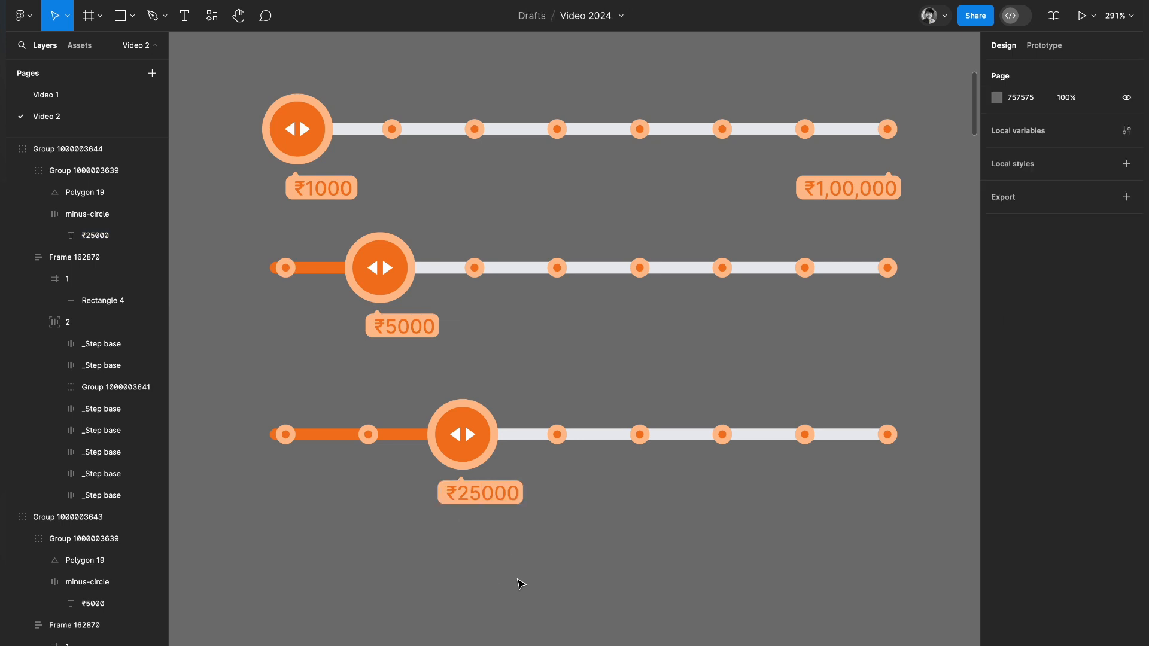
Duplicate the ₹25000 slider below itself and move the copy's drag handle to the fourth step position.
{"action": "scroll", "coordinate": [520, 583], "scroll_direction": "down", "scroll_amount": 5}
{"action": "left_click_drag", "start_coordinate": [562, 413], "coordinate": [569, 517]}
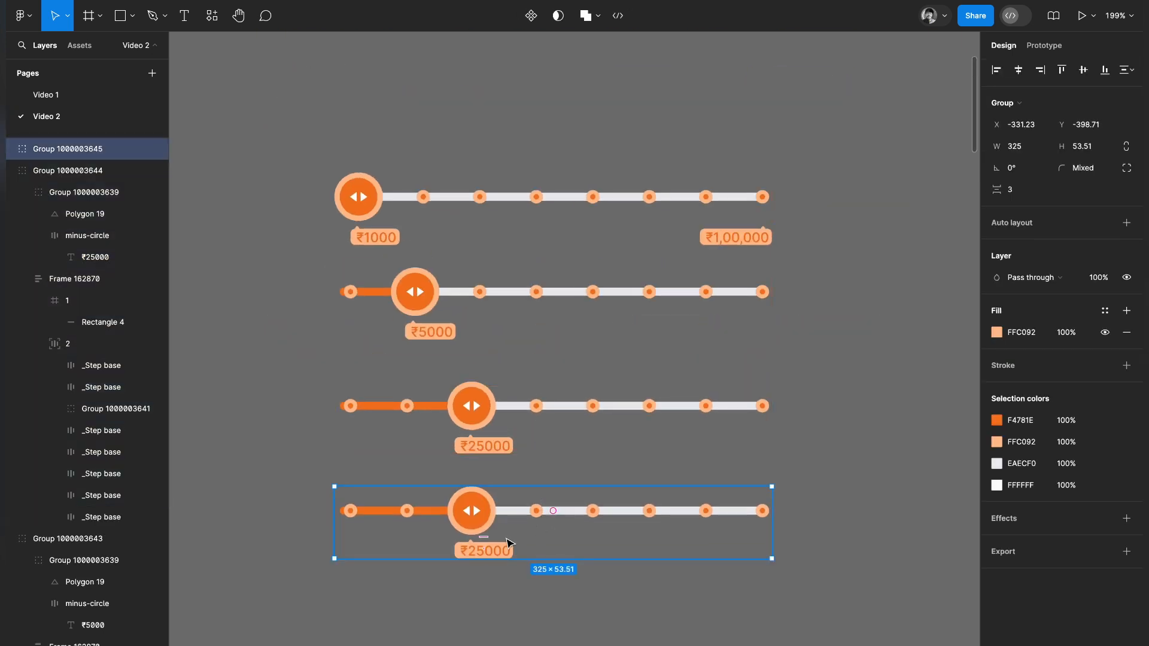
{"action": "double_click", "coordinate": [477, 526]}
{"action": "double_click", "coordinate": [501, 512]}
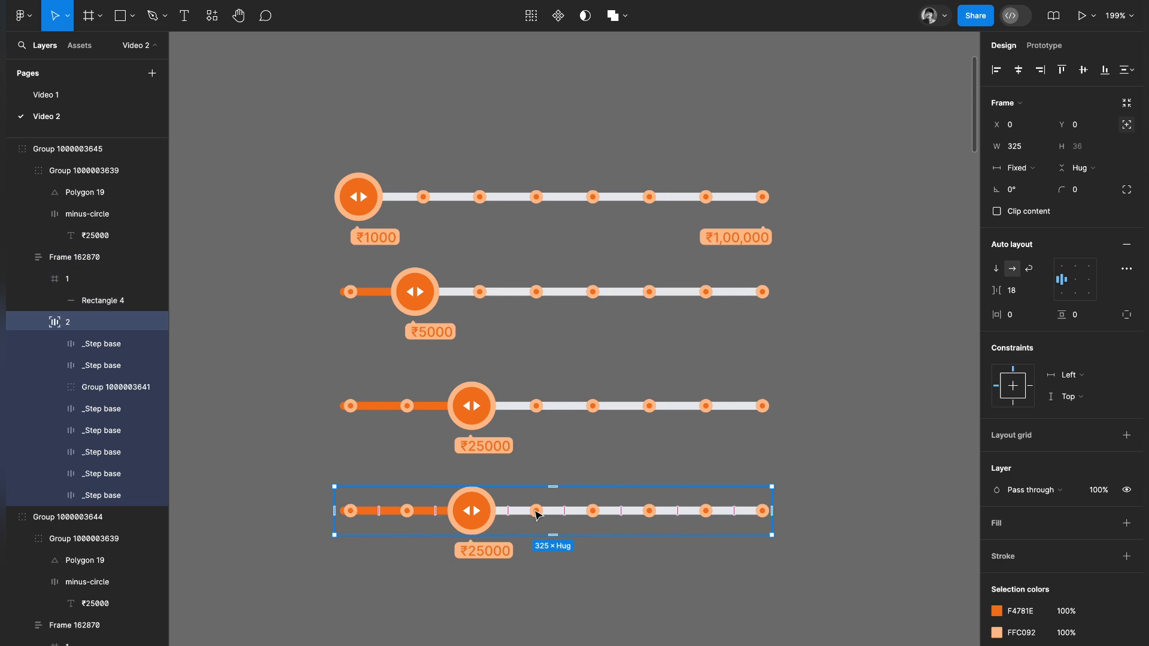
{"action": "double_click", "coordinate": [537, 513]}
{"action": "left_click_drag", "start_coordinate": [538, 513], "coordinate": [483, 511]}
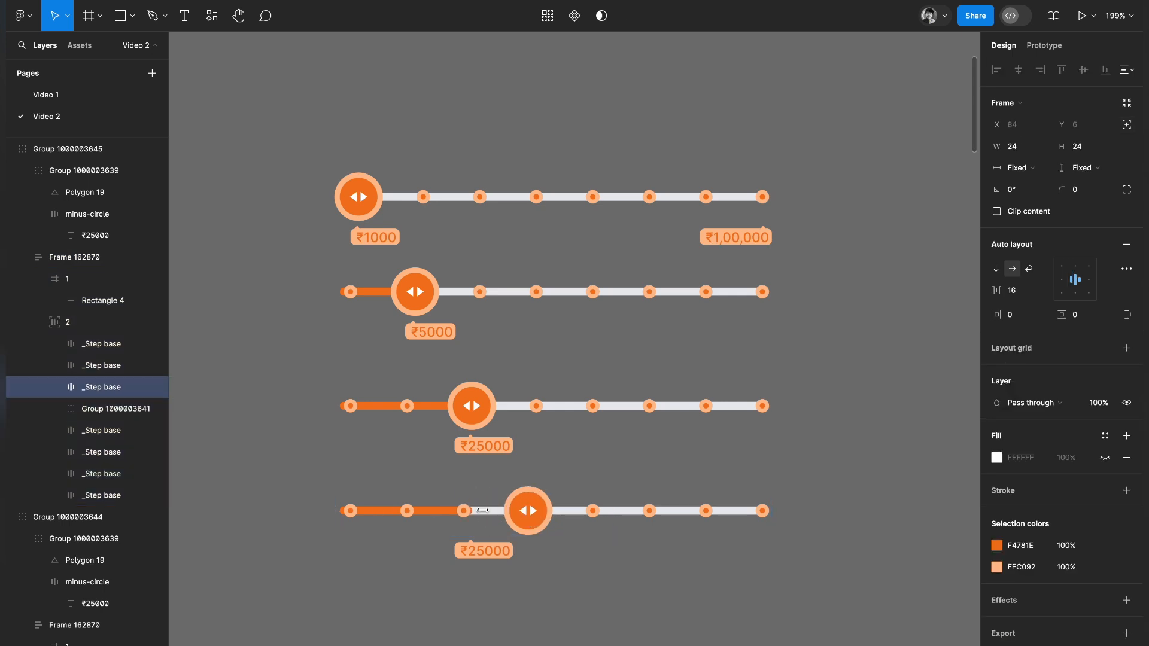
Extend the fourth slider's orange progress bar to about 141.19 wide so it reaches the drag handle.
{"action": "left_click", "coordinate": [568, 577]}
{"action": "left_click", "coordinate": [431, 513], "text": "super"}
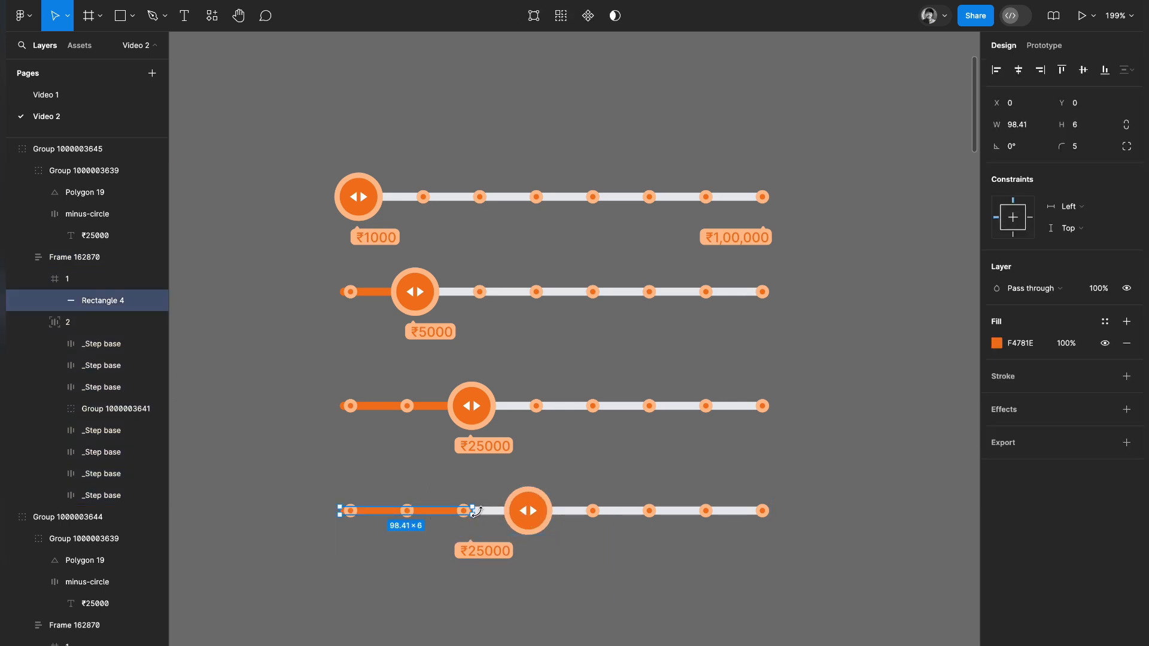
{"action": "left_click_drag", "start_coordinate": [474, 510], "coordinate": [530, 511]}
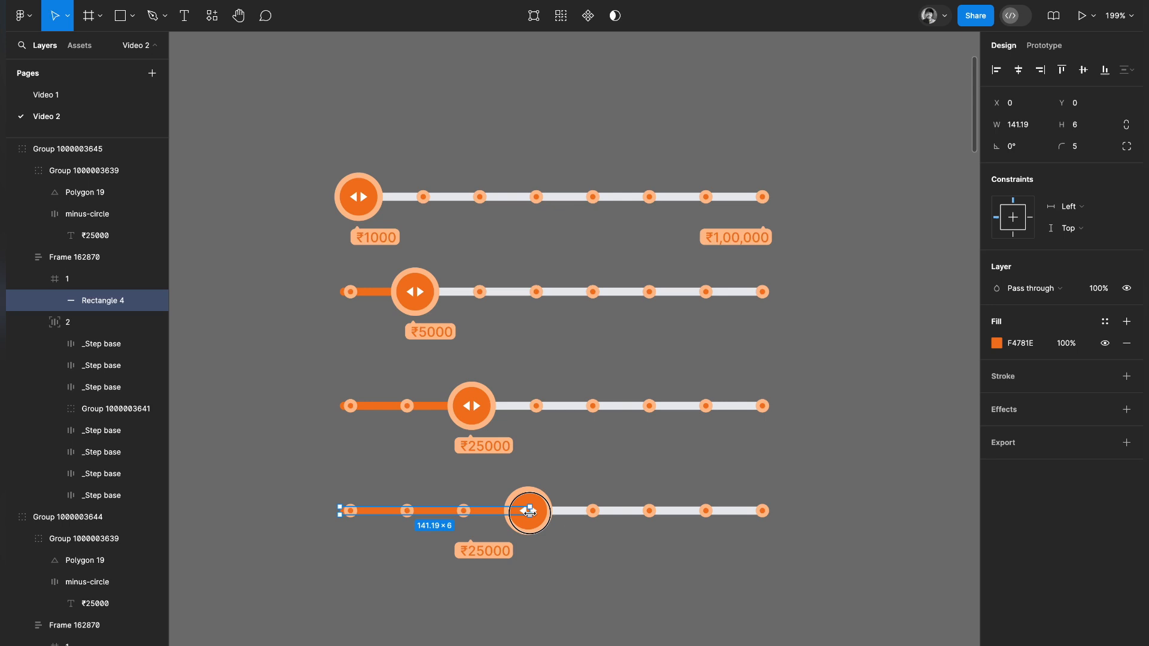
{"action": "left_click", "coordinate": [567, 569]}
Move the fourth slider's tooltip under its drag handle and change its text to ₹45000.
{"action": "double_click", "coordinate": [480, 549]}
{"action": "left_click_drag", "start_coordinate": [473, 556], "coordinate": [539, 553]}
{"action": "double_click", "coordinate": [540, 551]}
{"action": "left_click", "coordinate": [537, 550]}
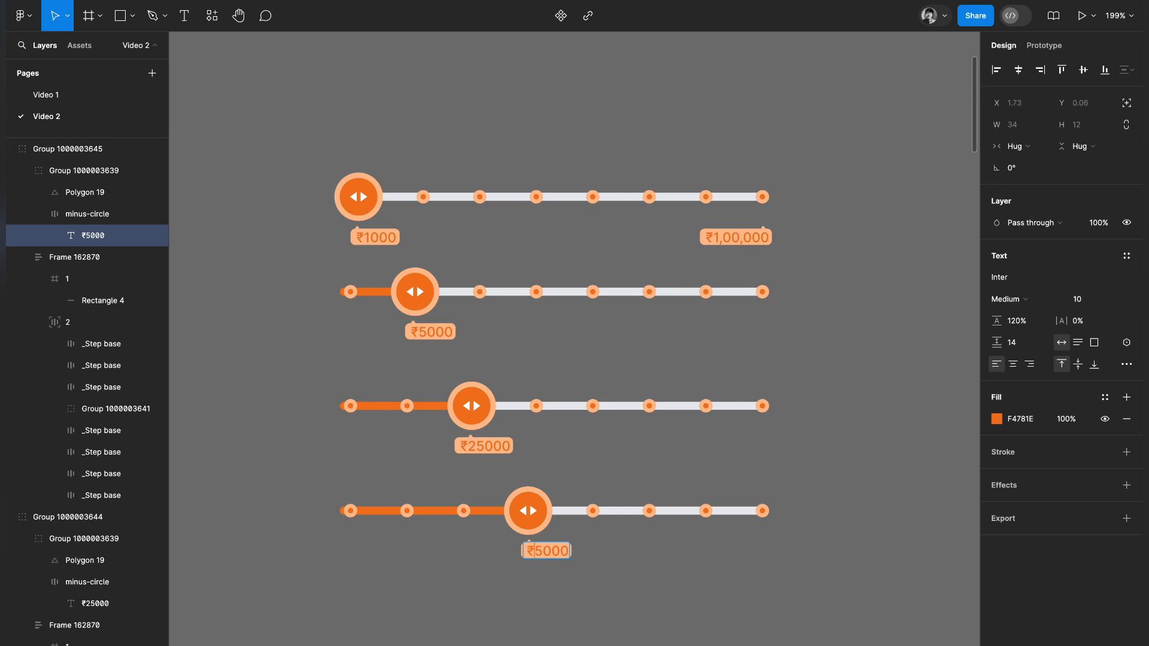
{"action": "type", "text": "4"}
{"action": "left_click", "coordinate": [654, 599]}
Duplicate the ₹45000 slider group and place the copy directly below it.
{"action": "scroll", "coordinate": [647, 585], "scroll_direction": "down", "scroll_amount": 5}
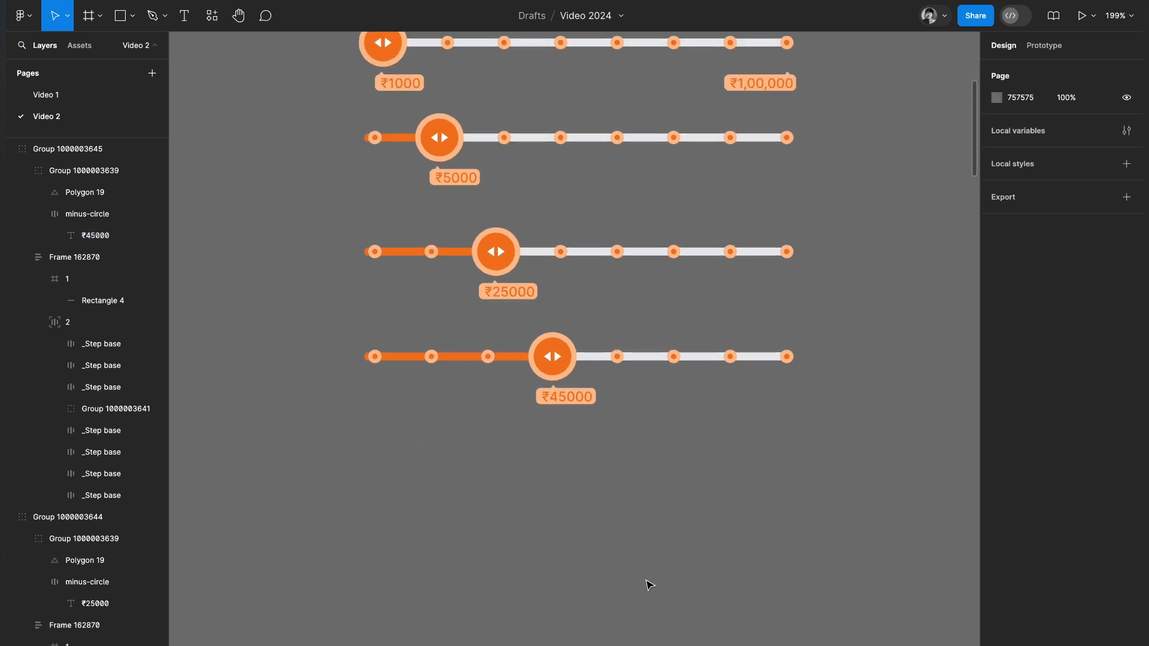
{"action": "left_click", "coordinate": [608, 366]}
{"action": "left_click_drag", "start_coordinate": [609, 445], "coordinate": [609, 459]}
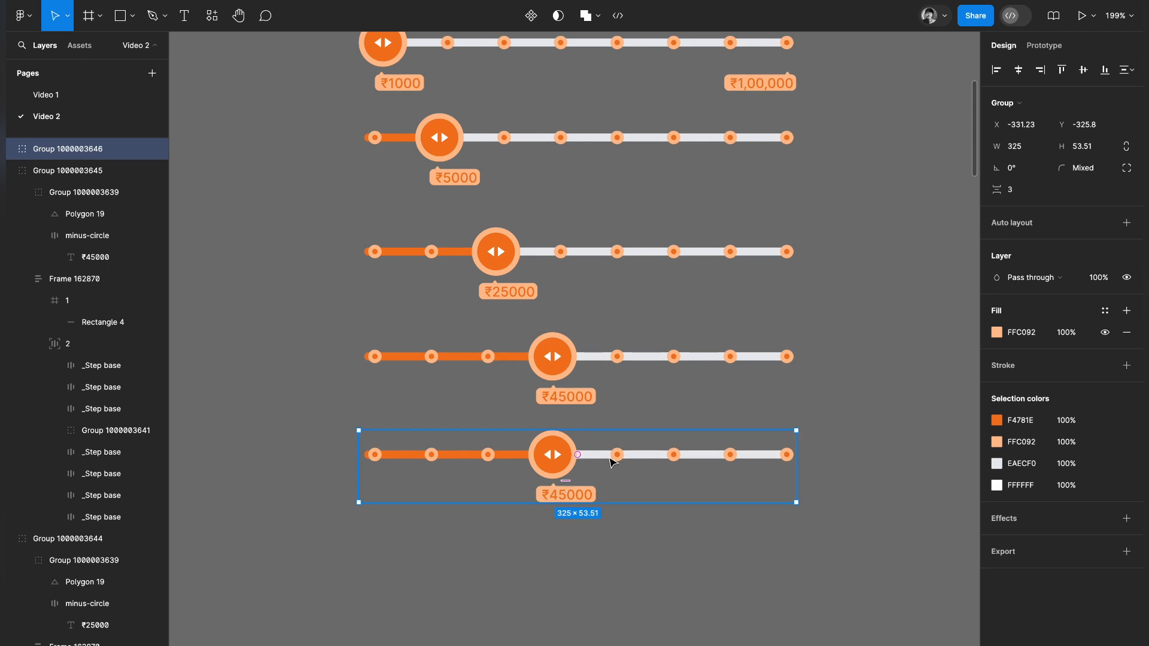
In the fifth slider, move the drag handle to the fifth step position and extend the progress bar to meet it.
{"action": "double_click", "coordinate": [556, 462]}
{"action": "double_click", "coordinate": [555, 462]}
{"action": "left_click", "coordinate": [620, 456]}
{"action": "left_click", "coordinate": [554, 459], "text": "shift"}
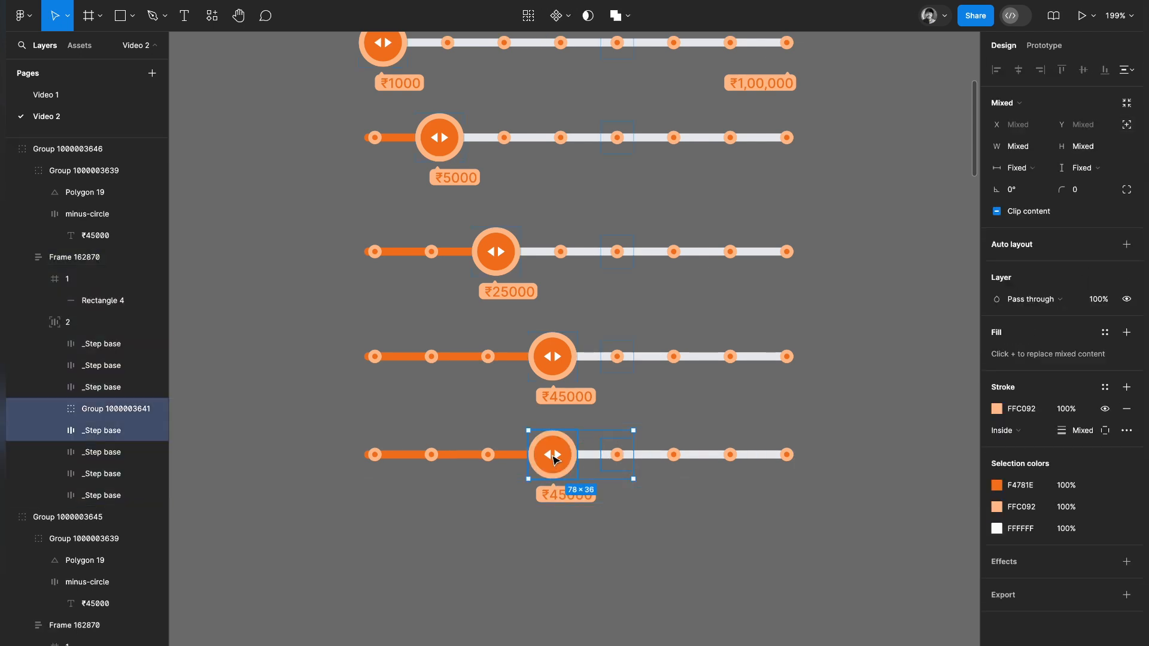
{"action": "left_click", "coordinate": [620, 460]}
{"action": "left_click_drag", "start_coordinate": [620, 460], "coordinate": [514, 460]}
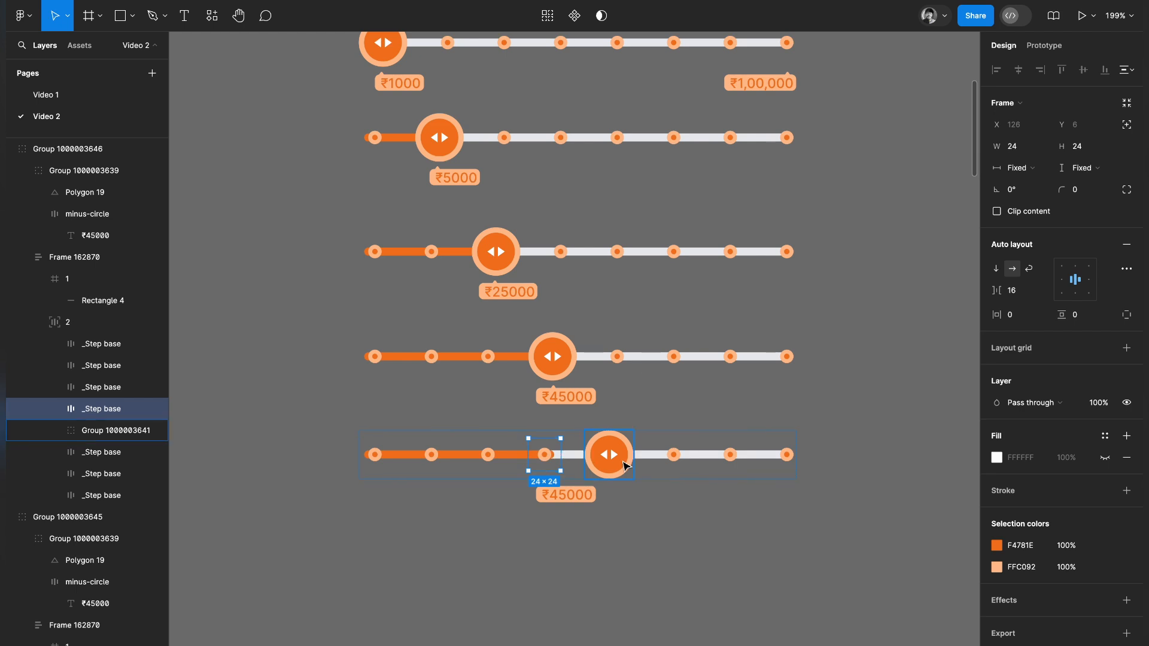
{"action": "left_click", "coordinate": [513, 459]}
{"action": "left_click_drag", "start_coordinate": [557, 455], "coordinate": [609, 455]}
Shift the fifth slider's tooltip under its drag handle and change its text to ₹65000.
{"action": "left_click", "coordinate": [571, 500]}
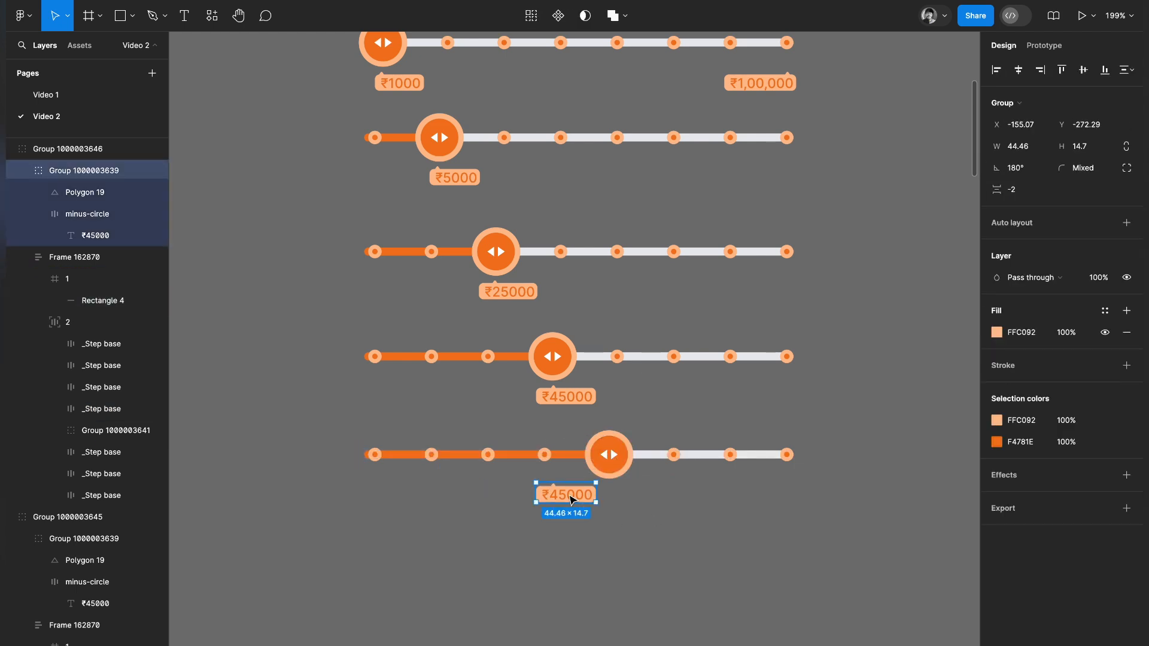
{"action": "key", "text": "shift+Right"}
{"action": "key", "text": "shift+Right"}
{"action": "key", "text": "shift+Right"}
{"action": "key", "text": "shift+Right"}
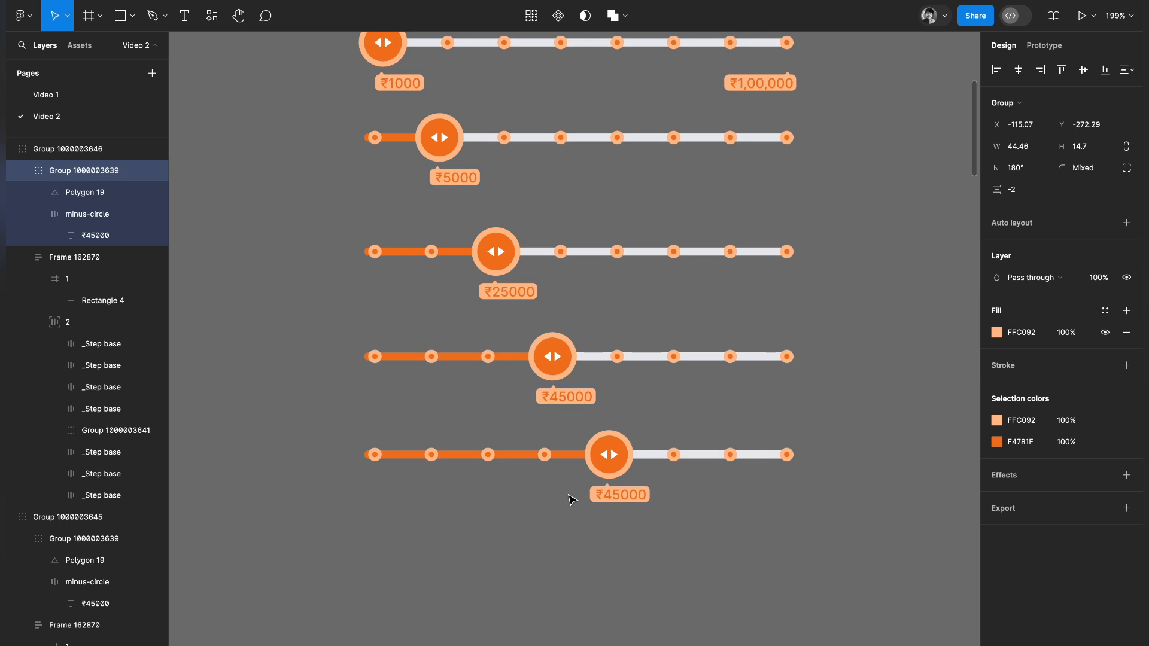
{"action": "double_click", "coordinate": [615, 496]}
{"action": "left_click", "coordinate": [612, 495]}
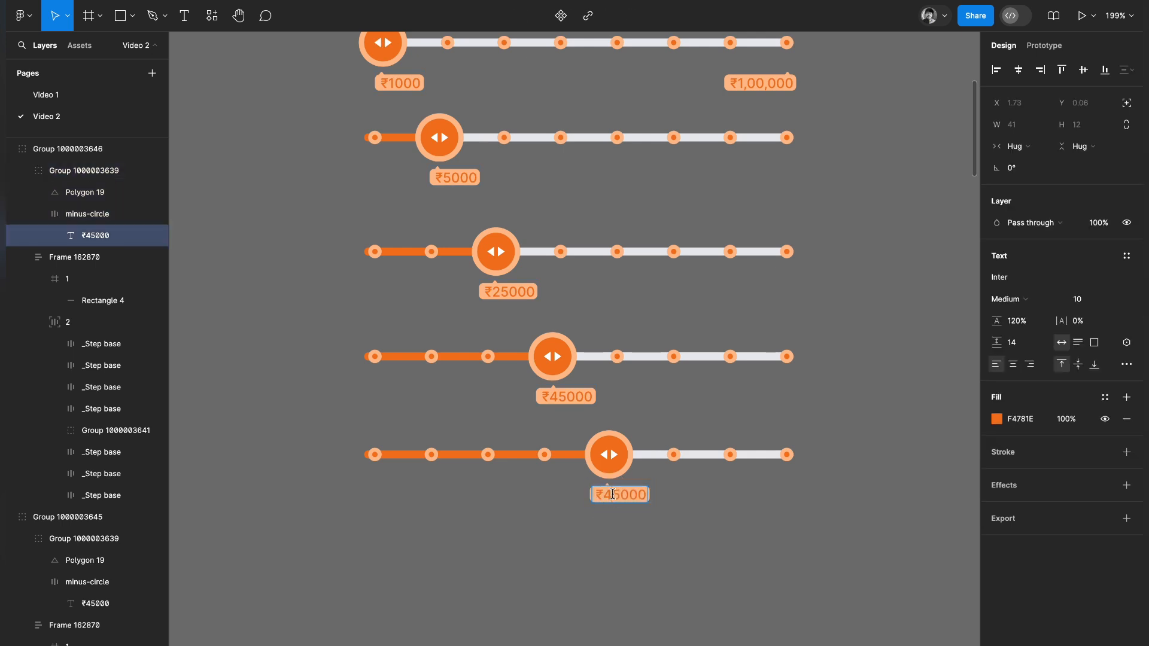
{"action": "left_click", "coordinate": [679, 531]}
Duplicate the ₹65000 slider group and place the copy directly below it.
{"action": "scroll", "coordinate": [677, 531], "scroll_direction": "down", "scroll_amount": 2}
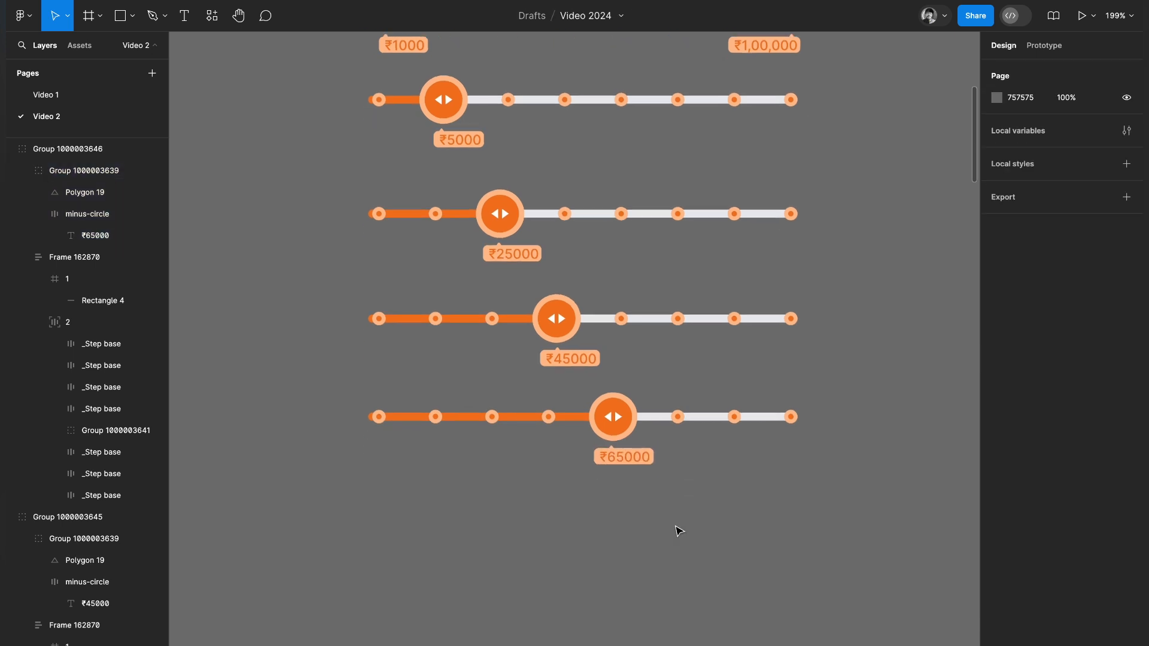
{"action": "left_click", "coordinate": [665, 411]}
{"action": "left_click_drag", "start_coordinate": [664, 411], "coordinate": [669, 511]}
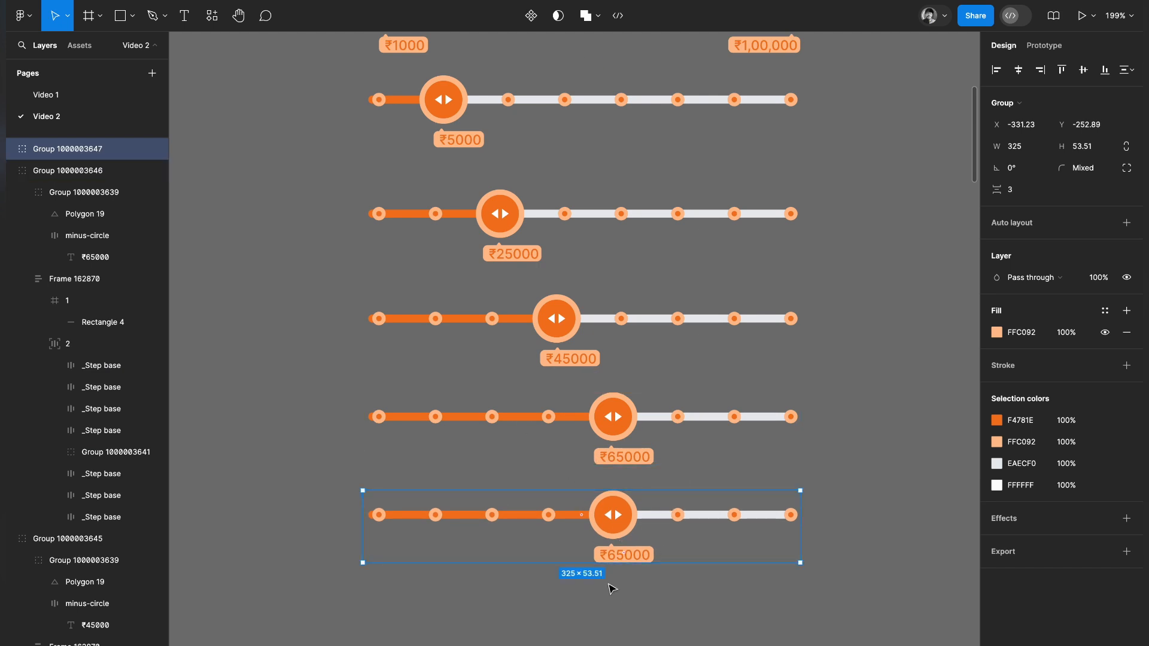
{"action": "scroll", "coordinate": [636, 533], "scroll_direction": "down", "scroll_amount": 3}
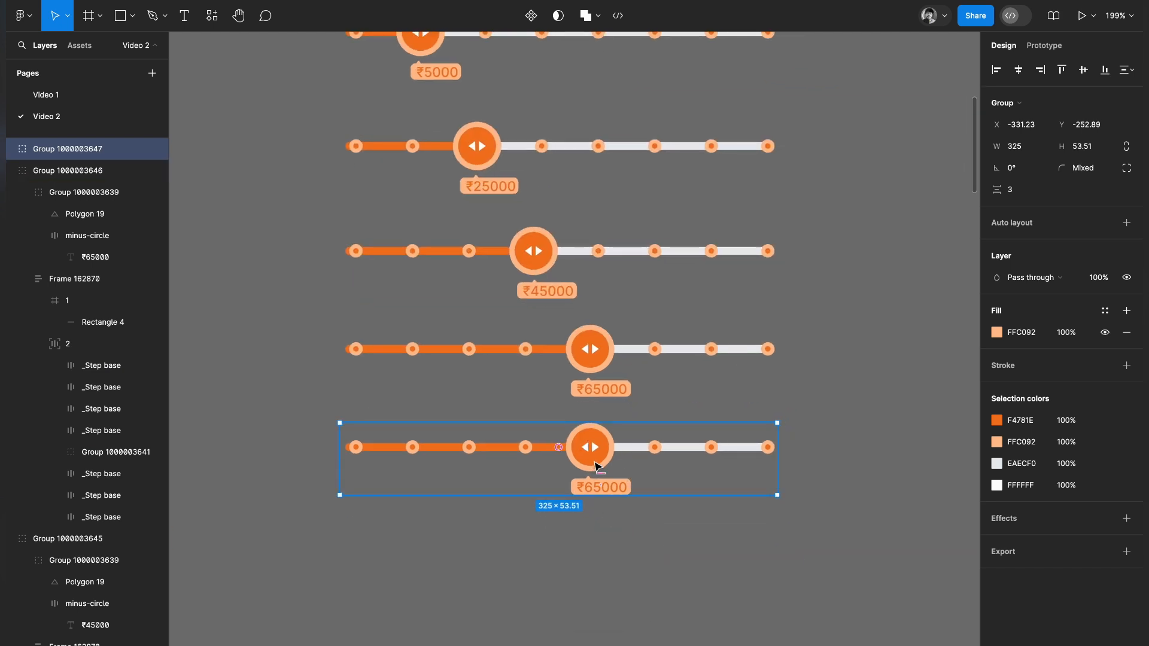
In the sixth slider, move the drag handle to the sixth step position and extend the progress bar to meet it.
{"action": "double_click", "coordinate": [597, 460]}
{"action": "double_click", "coordinate": [606, 458]}
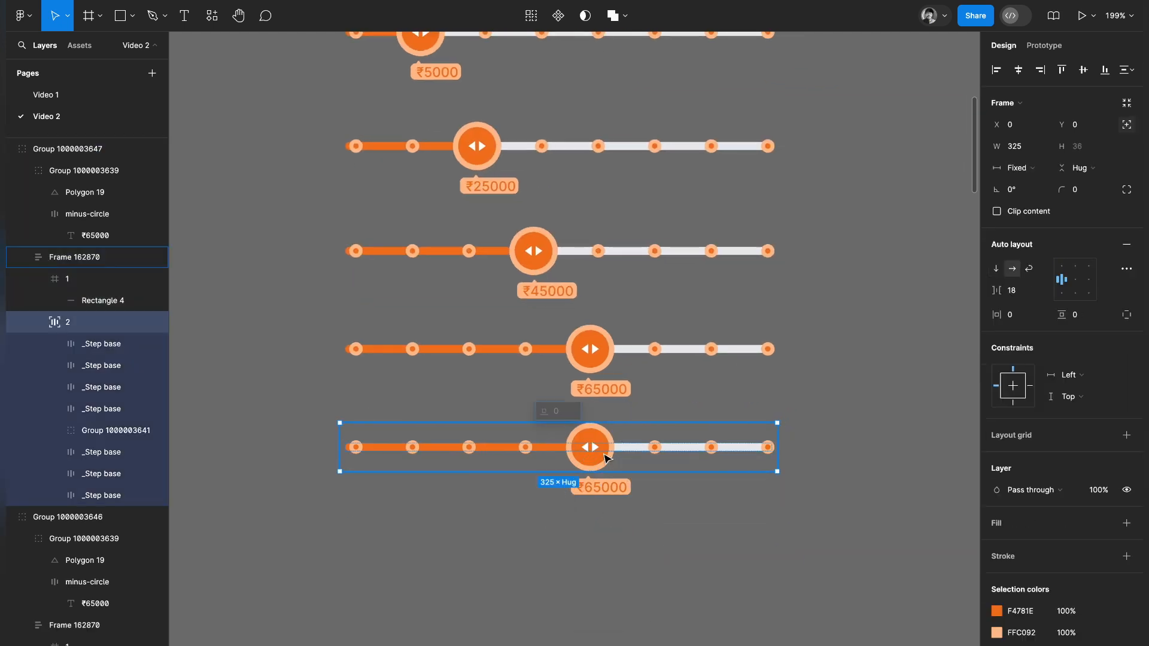
{"action": "left_click", "coordinate": [657, 457]}
{"action": "left_click_drag", "start_coordinate": [657, 457], "coordinate": [585, 452]}
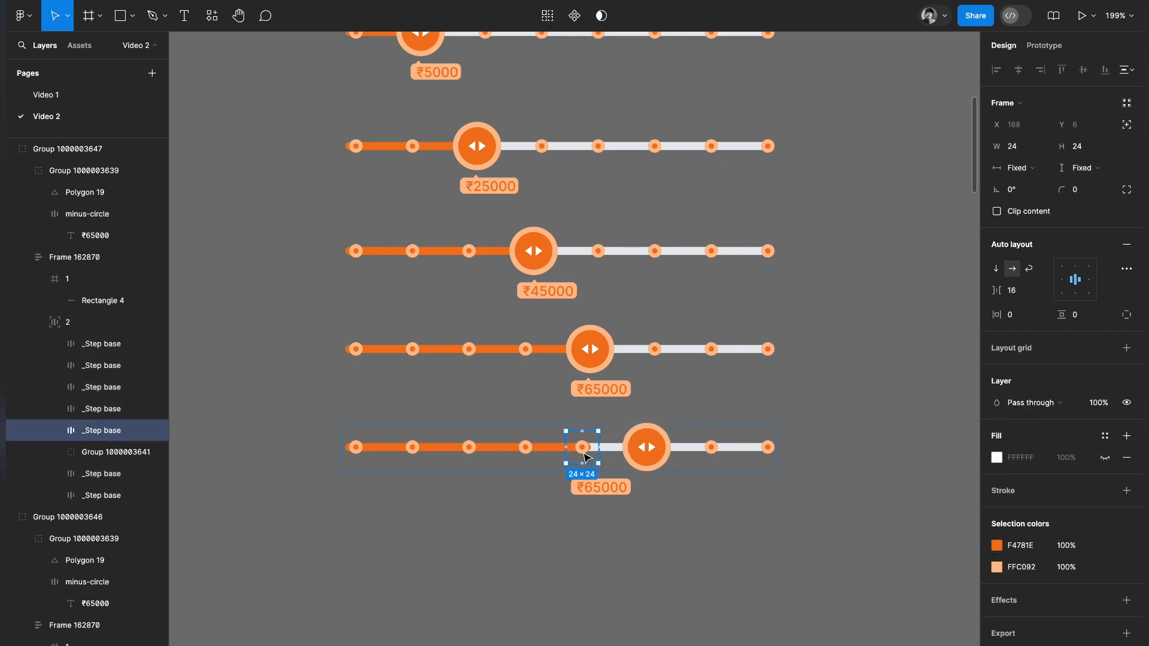
{"action": "left_click", "coordinate": [546, 449]}
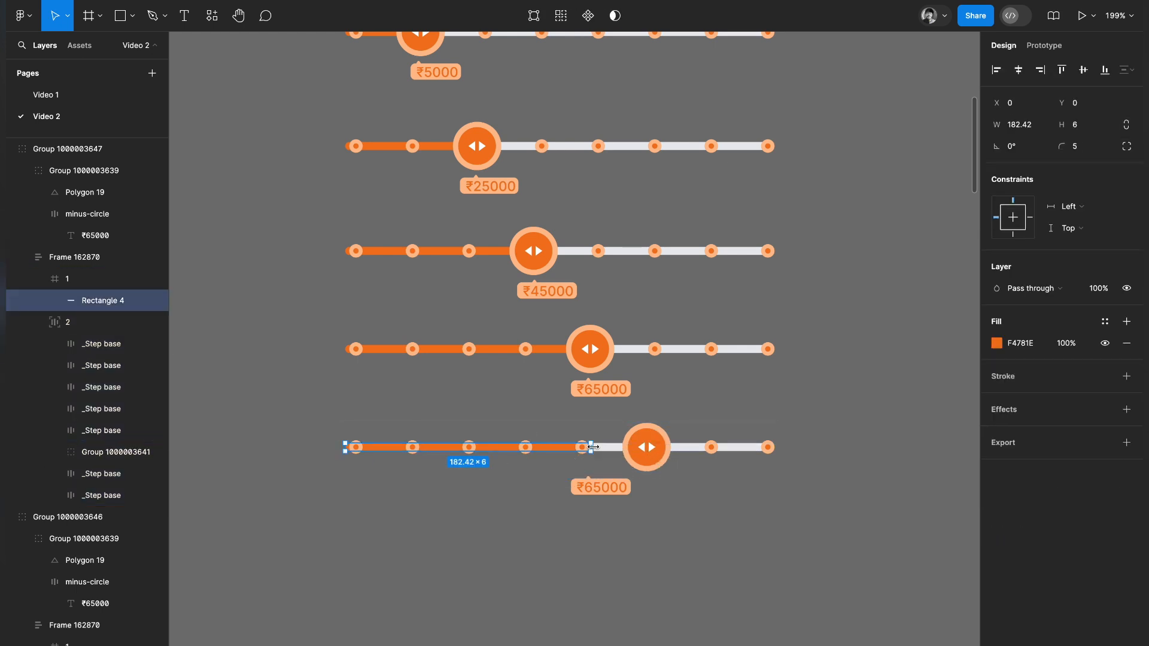
{"action": "left_click_drag", "start_coordinate": [596, 450], "coordinate": [647, 447]}
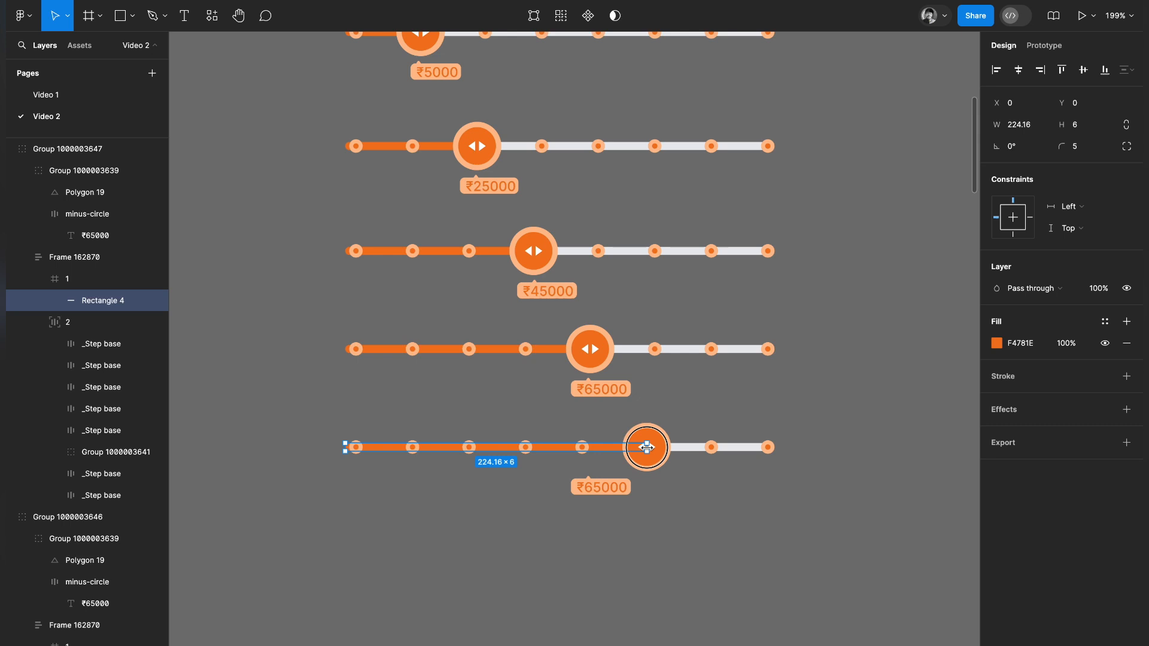
{"action": "left_click", "coordinate": [675, 521]}
Shift the sixth slider's tooltip under its drag handle.
{"action": "double_click", "coordinate": [613, 488]}
{"action": "key", "text": "shift+Right"}
{"action": "key", "text": "shift+Right"}
{"action": "key", "text": "shift+Right"}
{"action": "key", "text": "shift+Right"}
{"action": "key", "text": "shift+Right"}
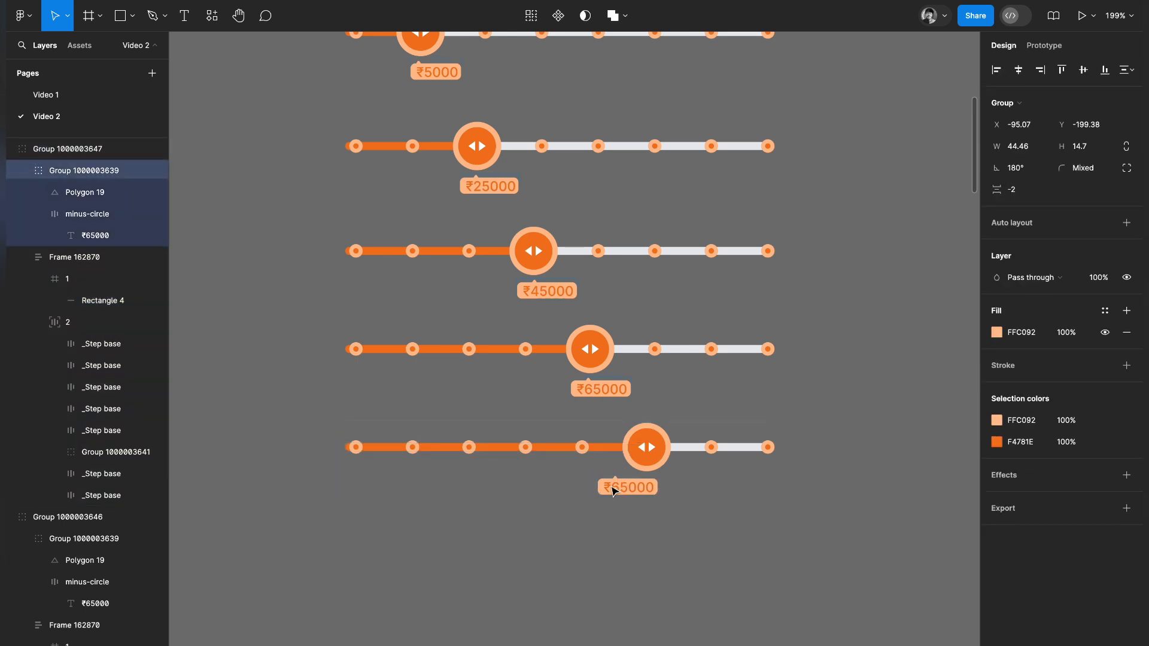
{"action": "key", "text": "Left"}
{"action": "key", "text": "Left"}
{"action": "key", "text": "Left"}
{"action": "key", "text": "Left"}
{"action": "key", "text": "Left"}
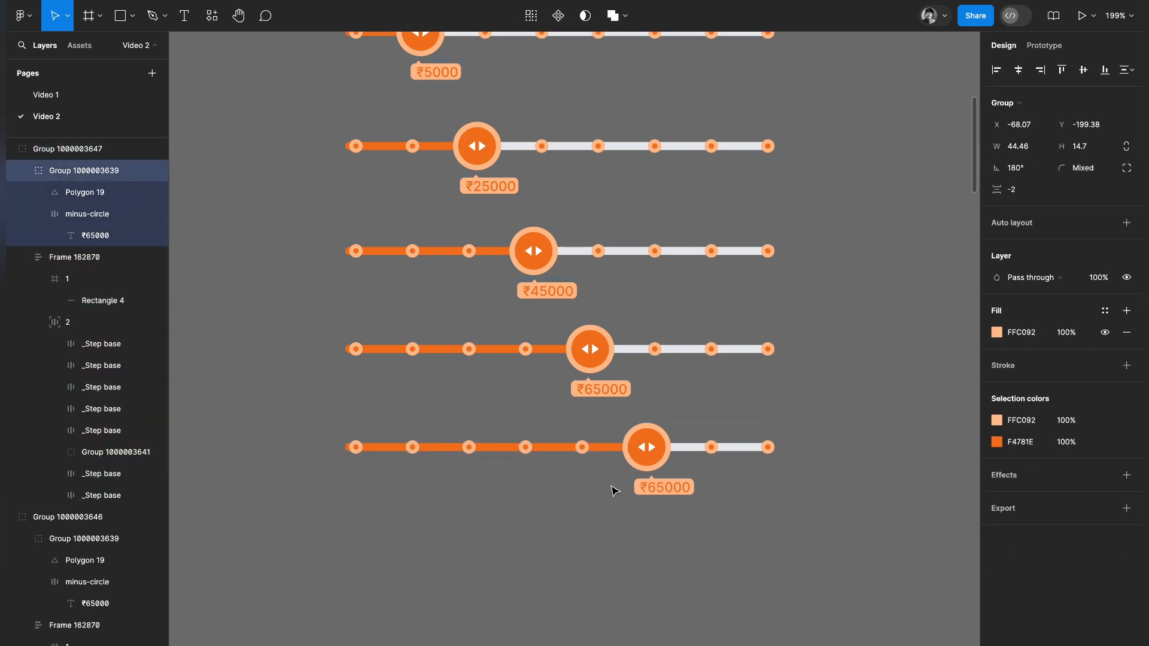
Change the sixth slider's tooltip text to ₹85000.
{"action": "double_click", "coordinate": [651, 487]}
{"action": "double_click", "coordinate": [651, 487]}
{"action": "type", "text": "8"}
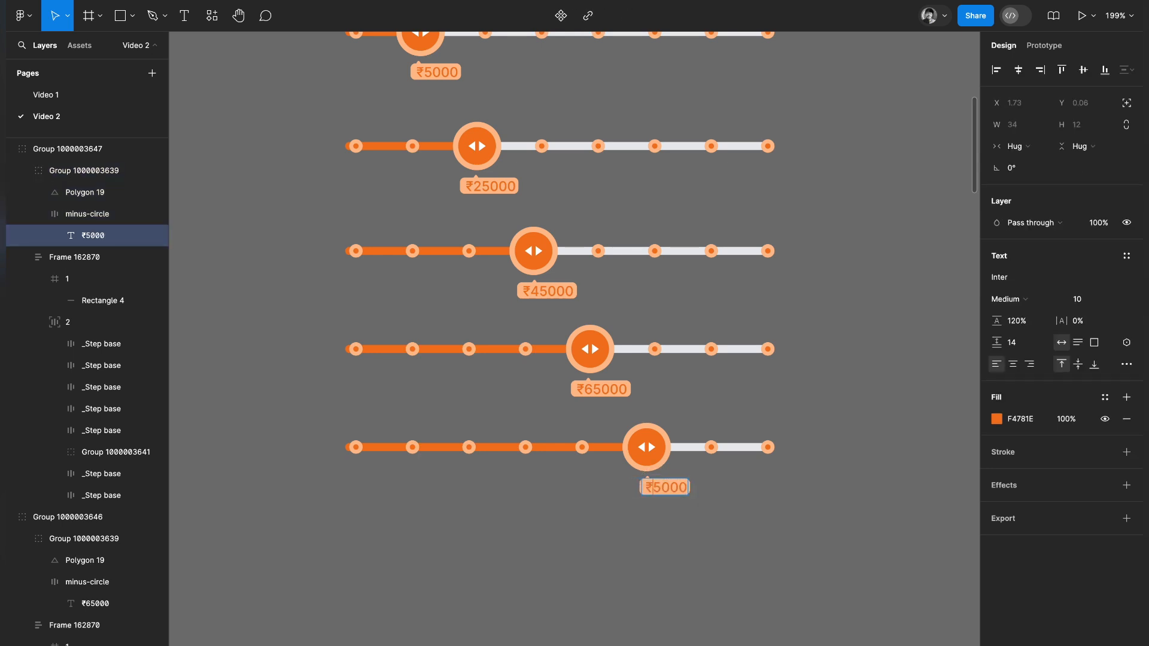
{"action": "key", "text": "Escape"}
{"action": "left_click", "coordinate": [757, 506]}
Duplicate the ₹85000 slider group and place the copy directly below it.
{"action": "left_click", "coordinate": [682, 436]}
{"action": "left_click_drag", "start_coordinate": [680, 439], "coordinate": [674, 546]}
{"action": "scroll", "coordinate": [653, 497], "scroll_direction": "down", "scroll_amount": 3}
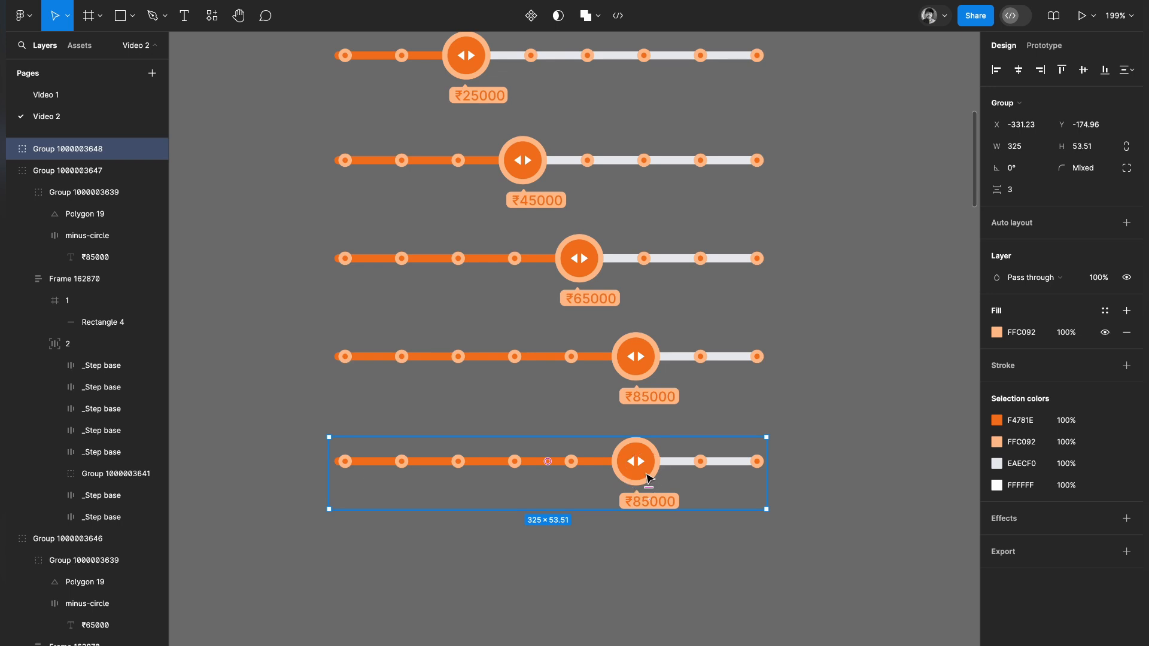
In the seventh slider, move the drag handle to the seventh step position and extend the progress bar to meet it.
{"action": "double_click", "coordinate": [647, 474]}
{"action": "double_click", "coordinate": [704, 463]}
{"action": "double_click", "coordinate": [705, 462]}
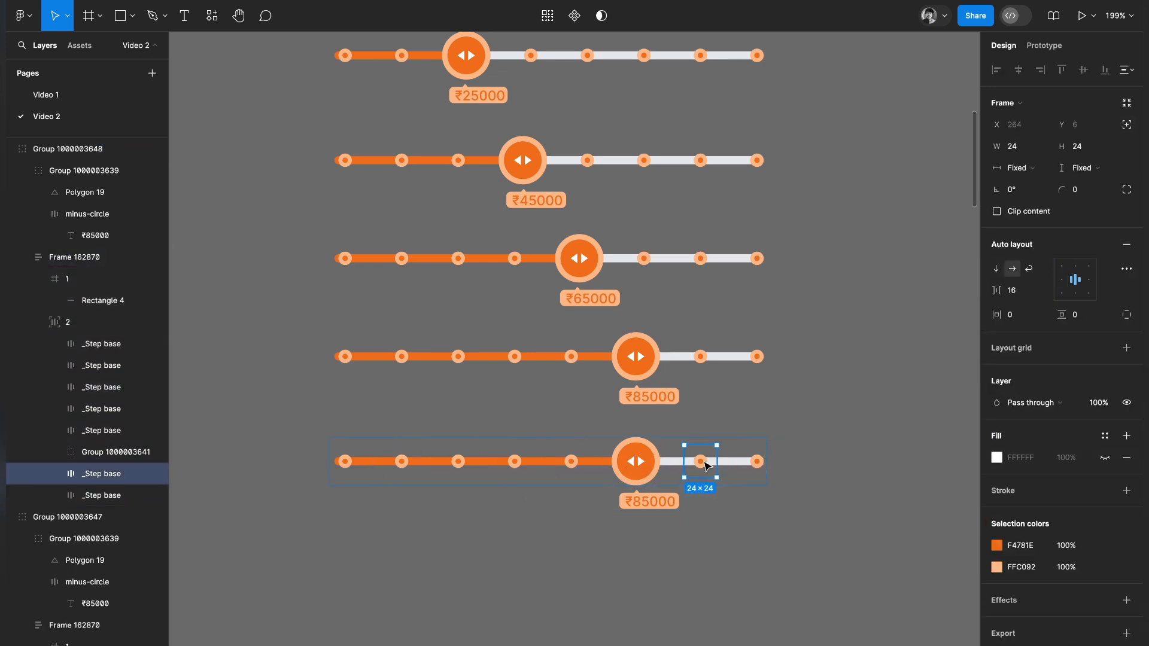
{"action": "mouse_move", "coordinate": [704, 466]}
{"action": "left_mouse_down"}
{"action": "mouse_move", "coordinate": [628, 464]}
{"action": "mouse_move", "coordinate": [693, 462]}
{"action": "left_mouse_up"}
{"action": "left_click", "coordinate": [598, 462]}
Shift the seventh slider's tooltip under its drag handle.
{"action": "left_click", "coordinate": [650, 502]}
{"action": "key", "text": "shift+Right"}
{"action": "key", "text": "shift+Right"}
{"action": "key", "text": "shift+Right"}
{"action": "key", "text": "shift+Right"}
{"action": "key", "text": "shift+Right"}
{"action": "key", "text": "shift+Right"}
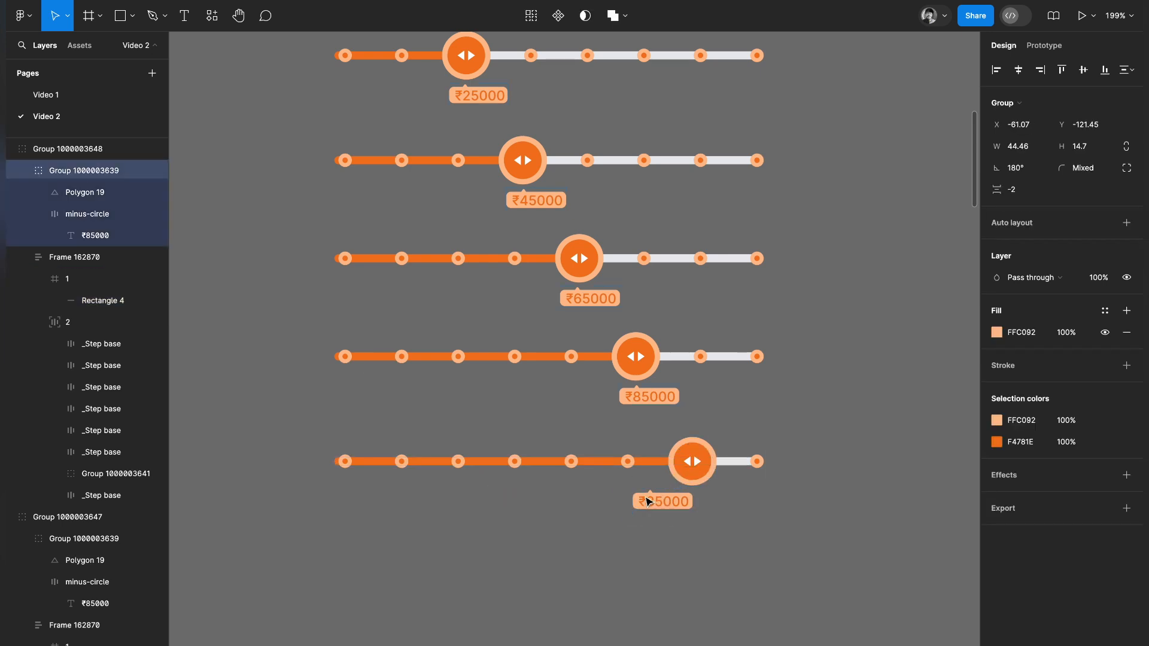
{"action": "key", "text": "shift+Left"}
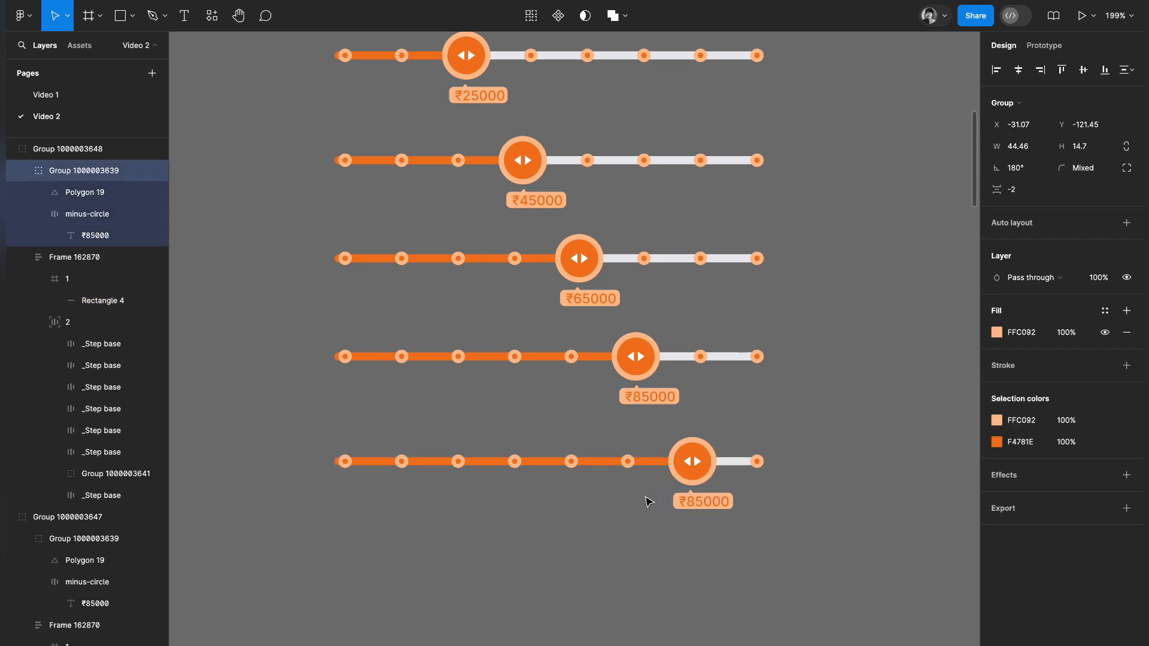
Change the seventh slider's tooltip text to ₹90,000.
{"action": "double_click", "coordinate": [700, 502]}
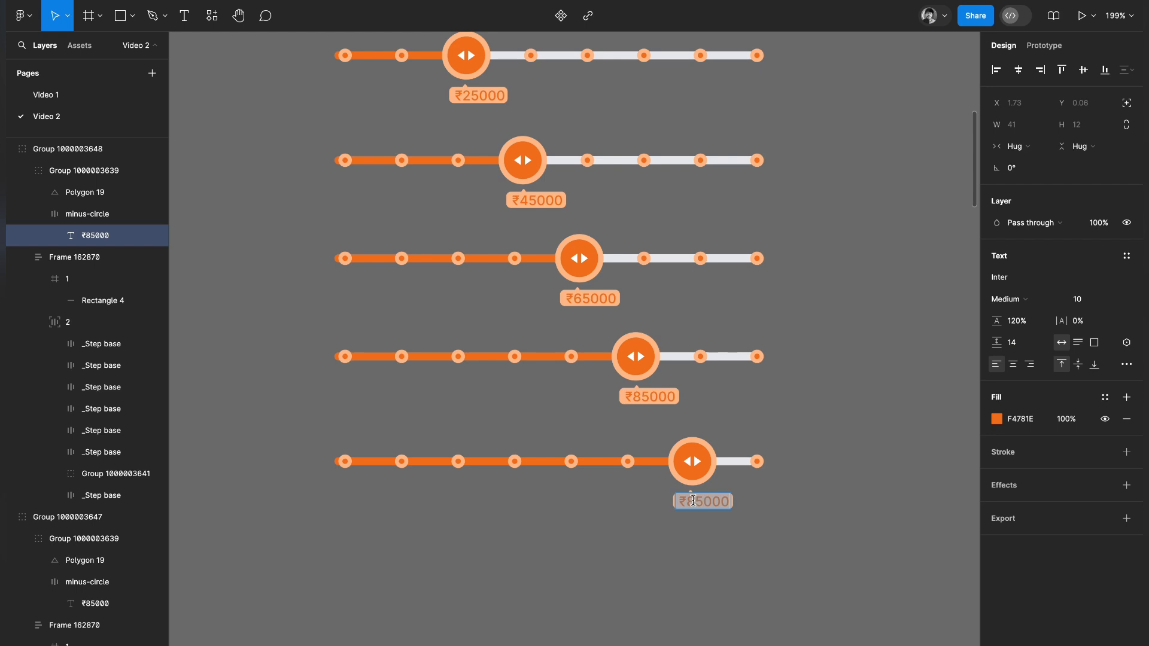
{"action": "left_click", "coordinate": [693, 501]}
{"action": "key", "text": "BackSpace"}
{"action": "type", "text": "9"}
{"action": "key", "text": "BackSpace"}
{"action": "type", "text": "0,"}
Add the thousands comma to the third to sixth sliders' tooltips so they read ₹25,000, ₹45,000, ₹65,000 and ₹85,000.
{"action": "left_click", "coordinate": [650, 396]}
{"action": "type", "text": ","}
{"action": "left_click", "coordinate": [586, 299]}
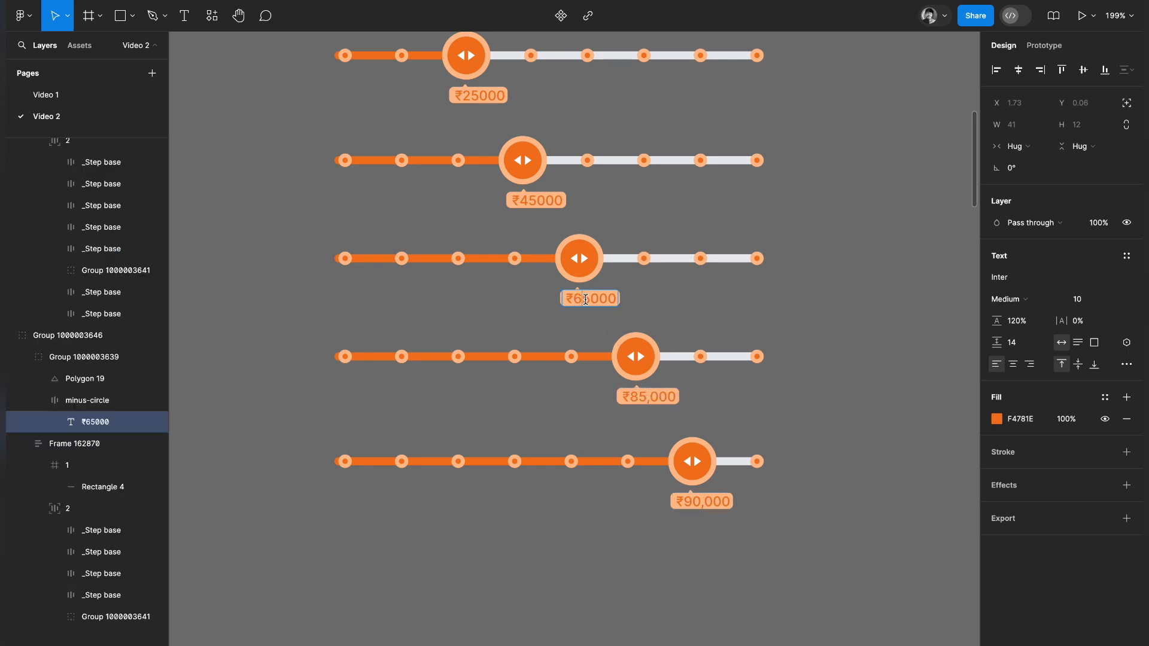
{"action": "type", "text": ","}
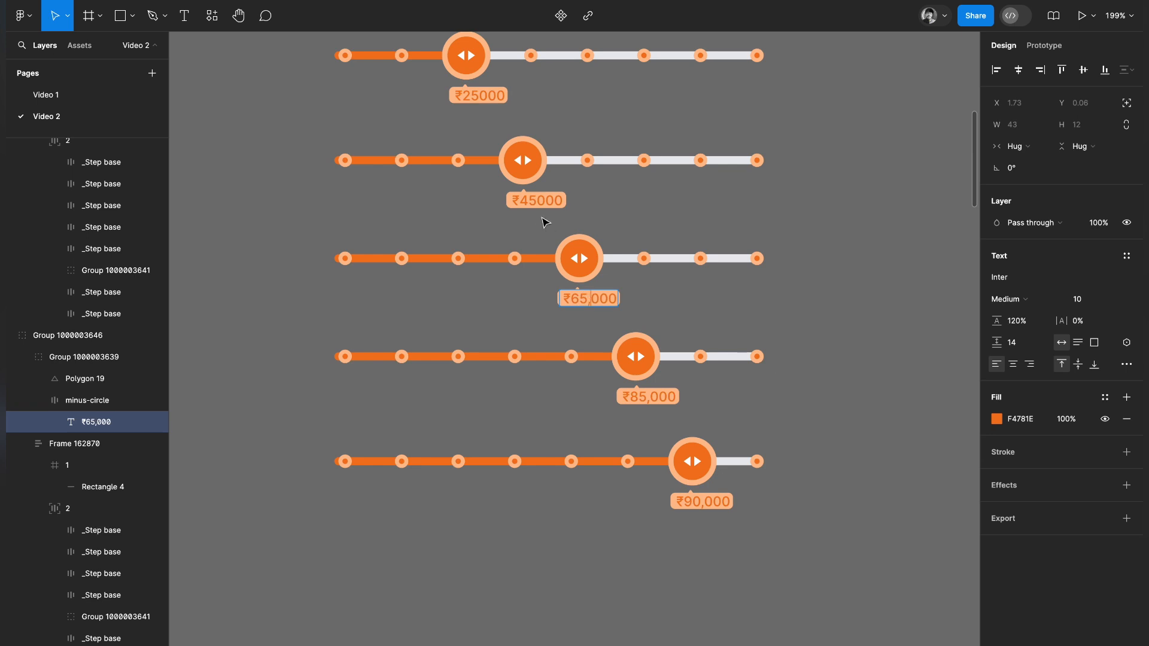
{"action": "left_click", "coordinate": [537, 203]}
{"action": "type", "text": ","}
{"action": "left_click", "coordinate": [476, 99]}
{"action": "type", "text": ","}
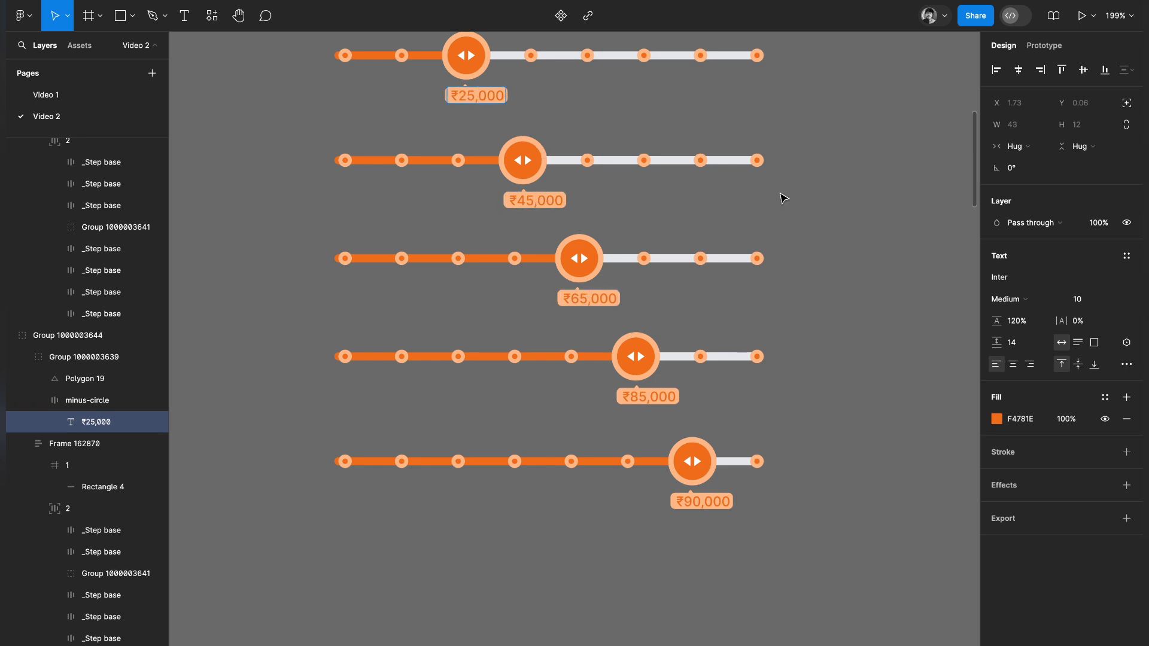
{"action": "key", "text": "Escape"}
Duplicate the ₹90,000 slider group and place the copy directly below it.
{"action": "left_click", "coordinate": [808, 440]}
{"action": "left_click_drag", "start_coordinate": [693, 462], "coordinate": [682, 560]}
{"action": "scroll", "coordinate": [680, 558], "scroll_direction": "down", "scroll_amount": 5}
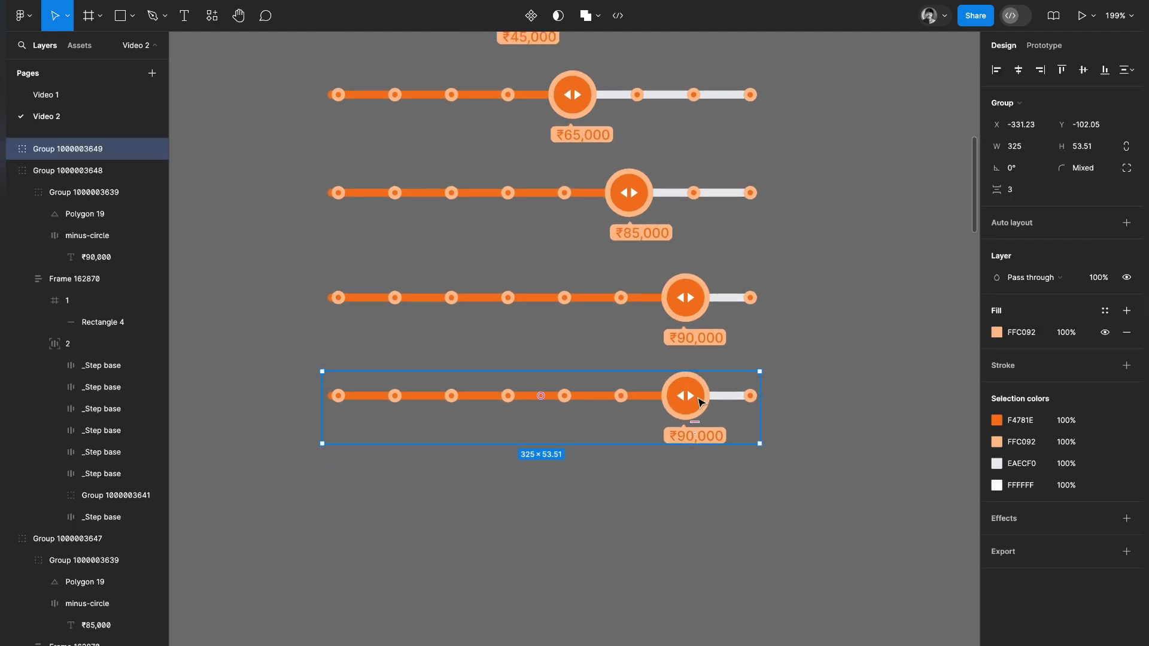
In the eighth slider, move the drag handle to the last step position and extend the progress bar to meet it.
{"action": "double_click", "coordinate": [701, 402]}
{"action": "double_click", "coordinate": [726, 399]}
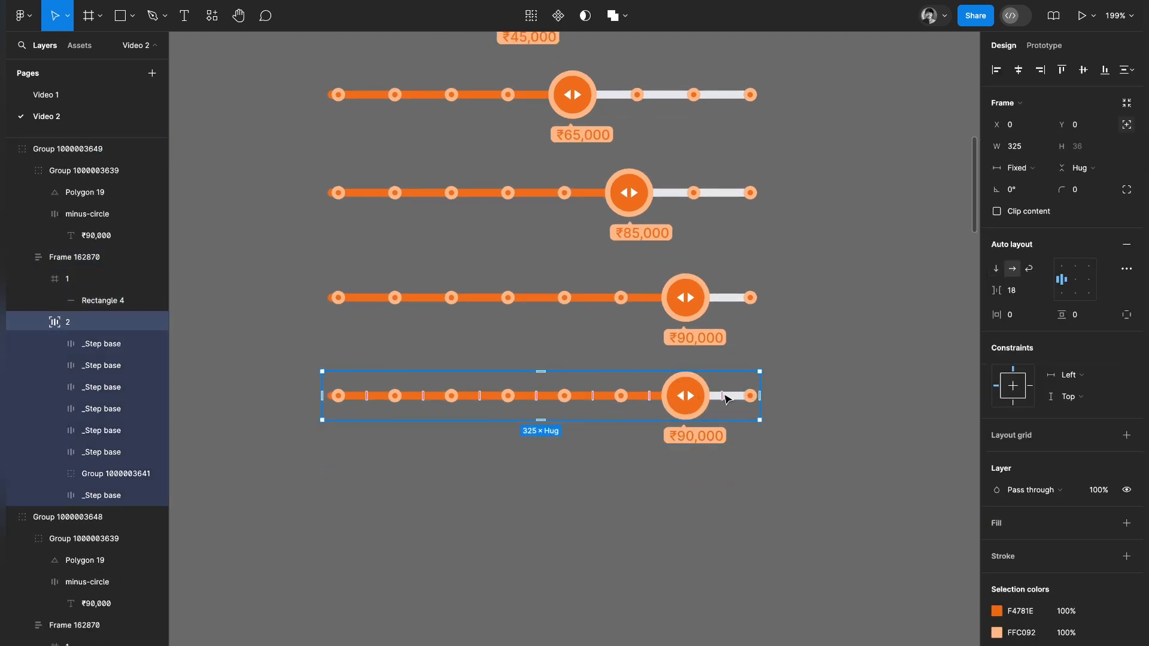
{"action": "left_click_drag", "start_coordinate": [688, 395], "coordinate": [741, 394]}
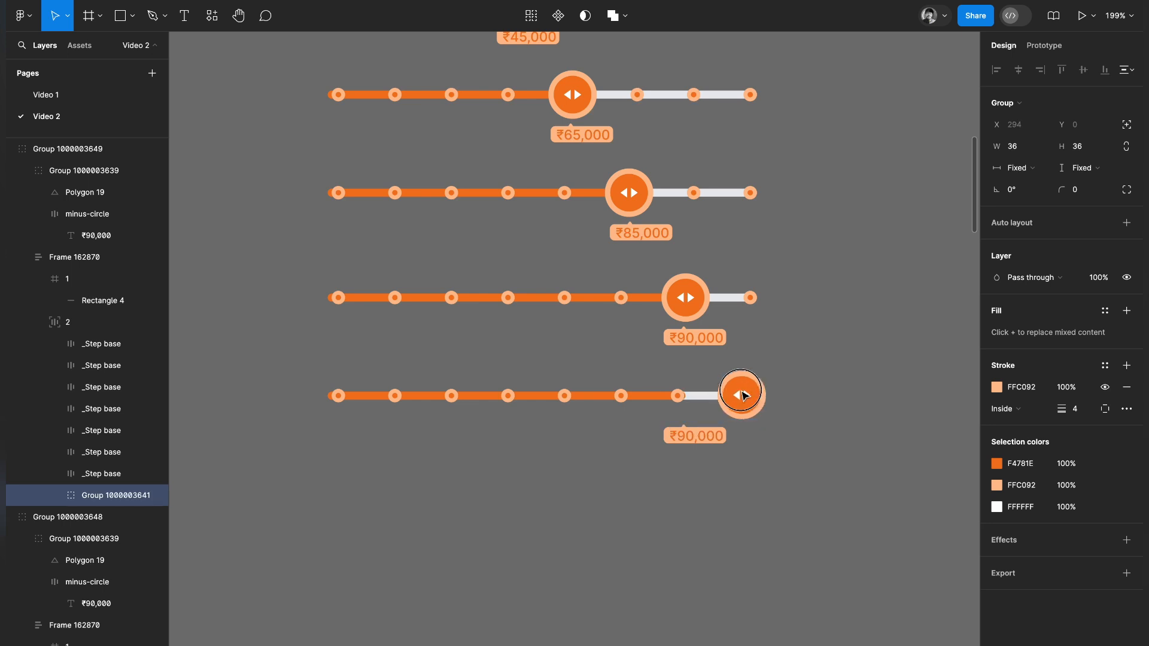
{"action": "left_click", "coordinate": [777, 474]}
{"action": "left_click", "coordinate": [673, 396], "text": "ctrl"}
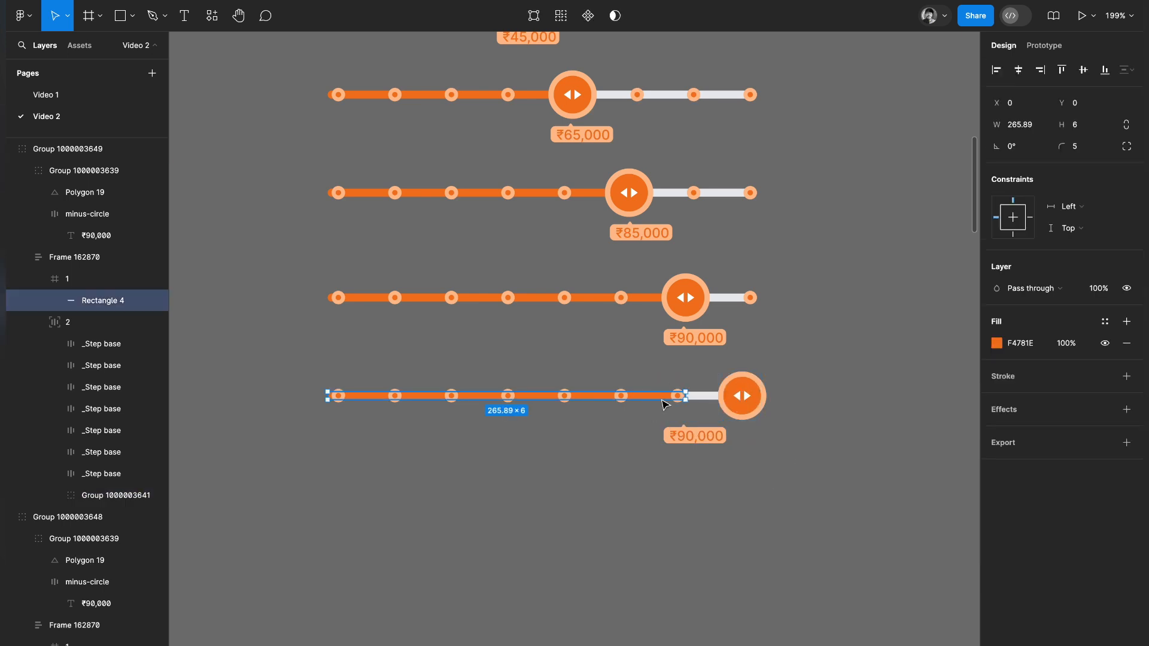
{"action": "left_click_drag", "start_coordinate": [687, 396], "coordinate": [743, 396]}
{"action": "left_click", "coordinate": [775, 488]}
Shift the eighth slider's tooltip beneath its drag handle so it stays within the handle's outer edge.
{"action": "double_click", "coordinate": [680, 432]}
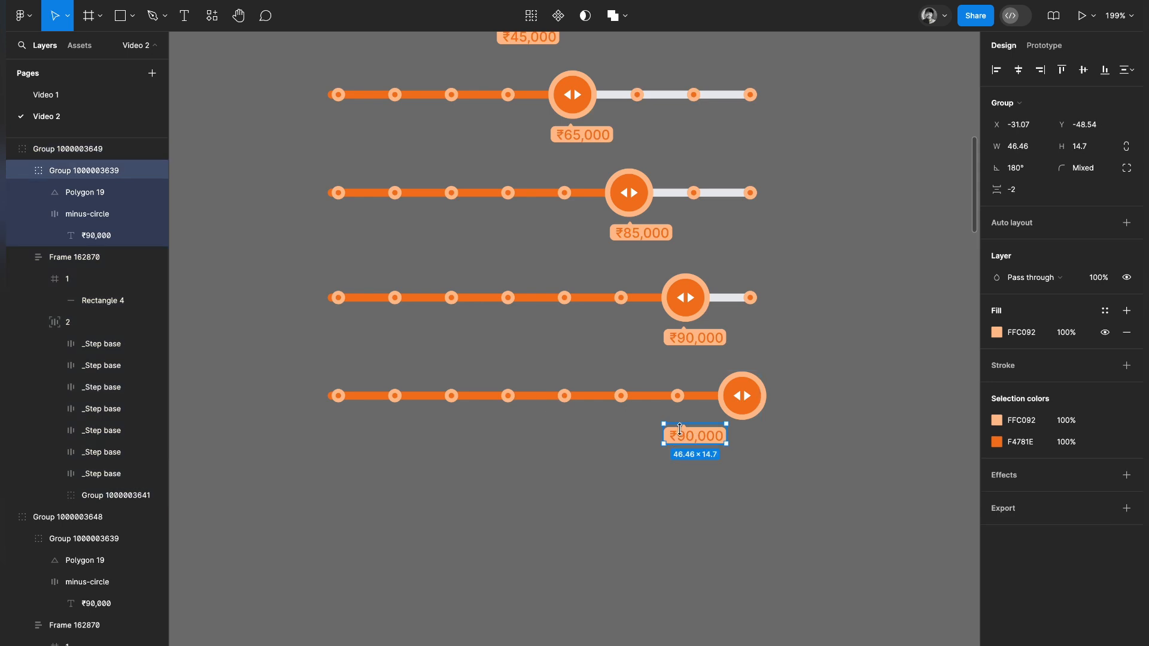
{"action": "scroll", "coordinate": [721, 440], "scroll_direction": "up", "scroll_amount": 5}
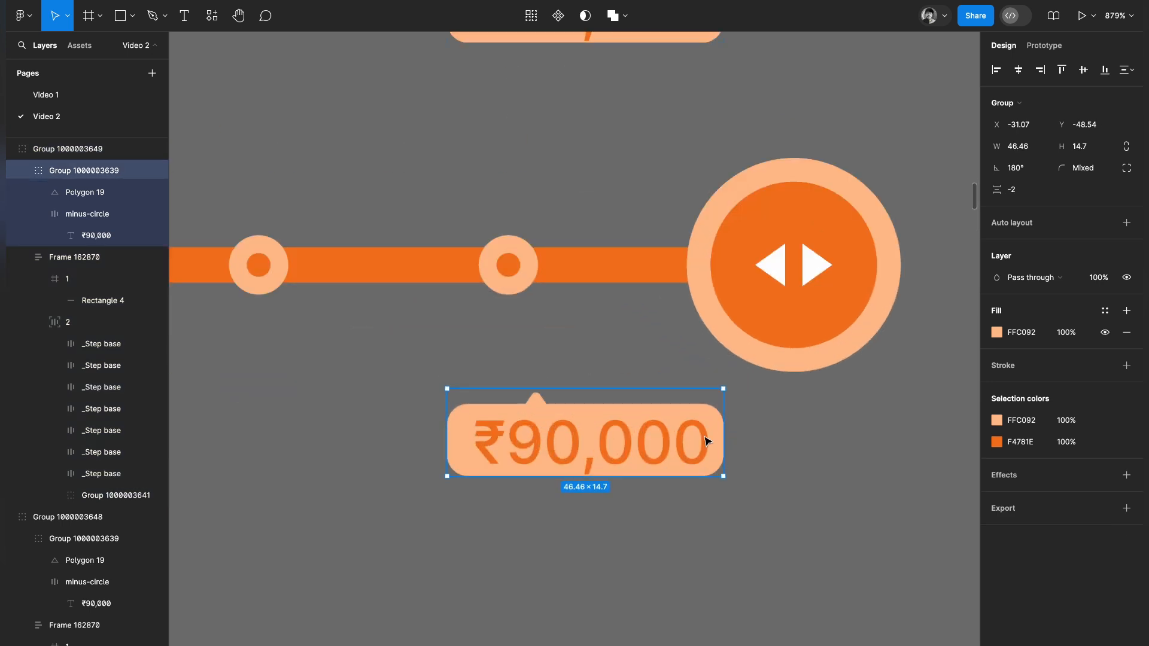
{"action": "key", "text": "shift+Right"}
{"action": "key", "text": "shift+Right"}
{"action": "key", "text": "shift+Right"}
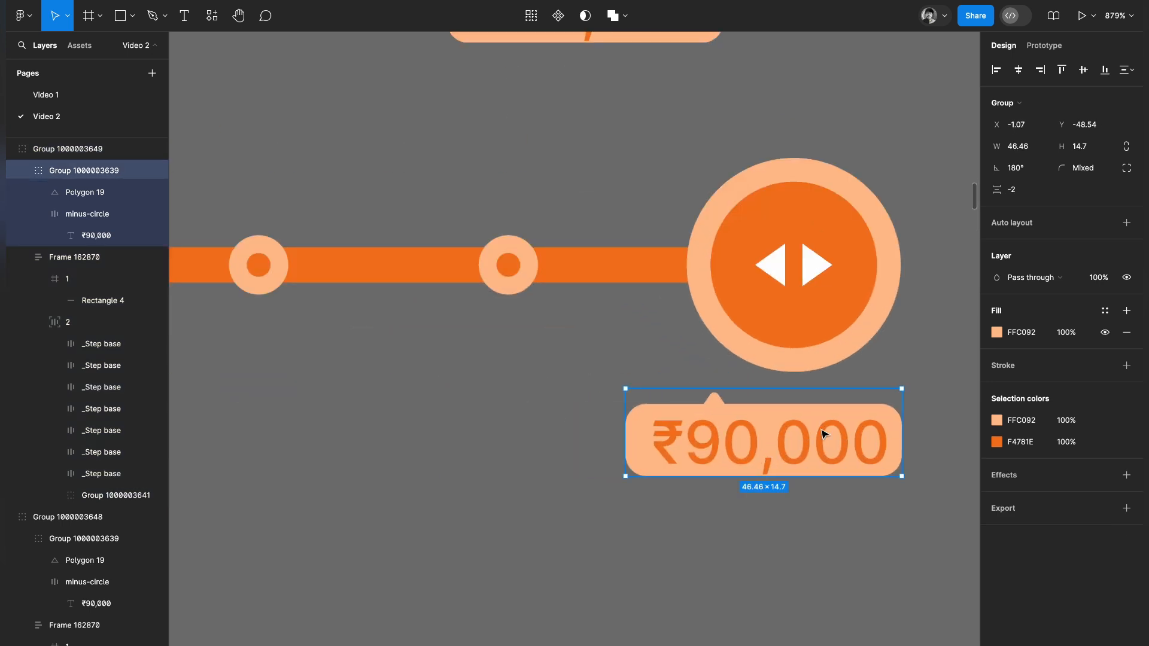
{"action": "mouse_move", "coordinate": [856, 439]}
{"action": "left_mouse_down"}
{"action": "mouse_move", "coordinate": [833, 437]}
{"action": "mouse_move", "coordinate": [878, 437]}
{"action": "mouse_move", "coordinate": [800, 436]}
{"action": "mouse_move", "coordinate": [841, 424]}
{"action": "left_mouse_up"}
Move the pointer triangle on the eighth slider's tooltip 20 px right so it points at the drag handle.
{"action": "left_click", "coordinate": [701, 400]}
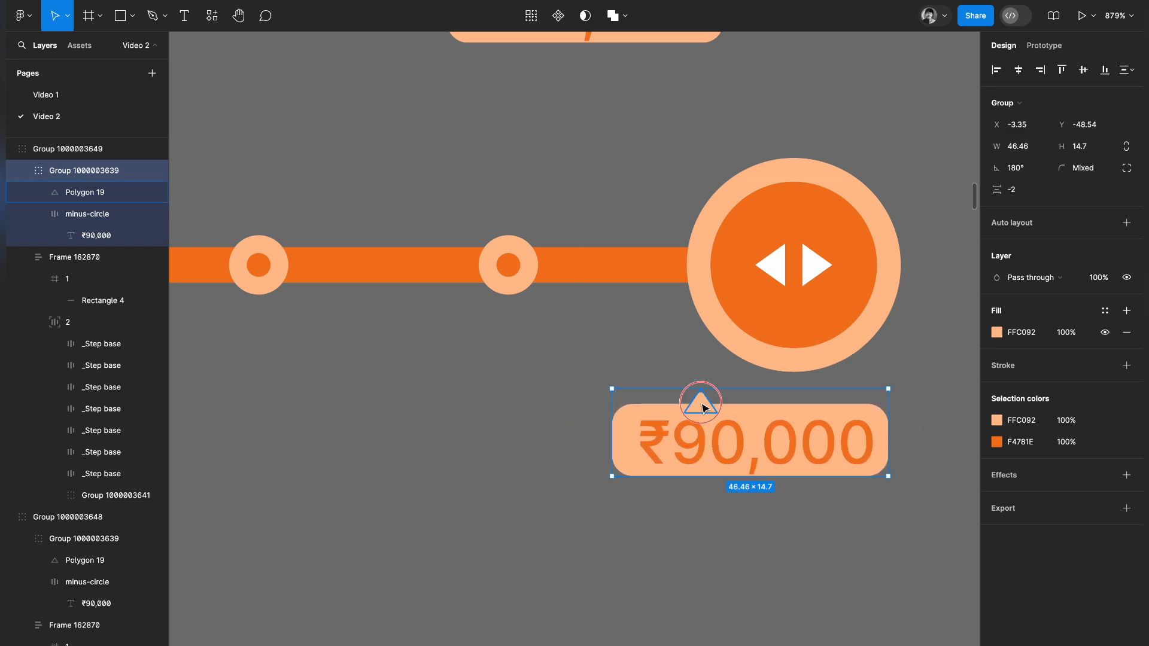
{"action": "key", "text": "shift+Right"}
{"action": "key", "text": "shift+Right"}
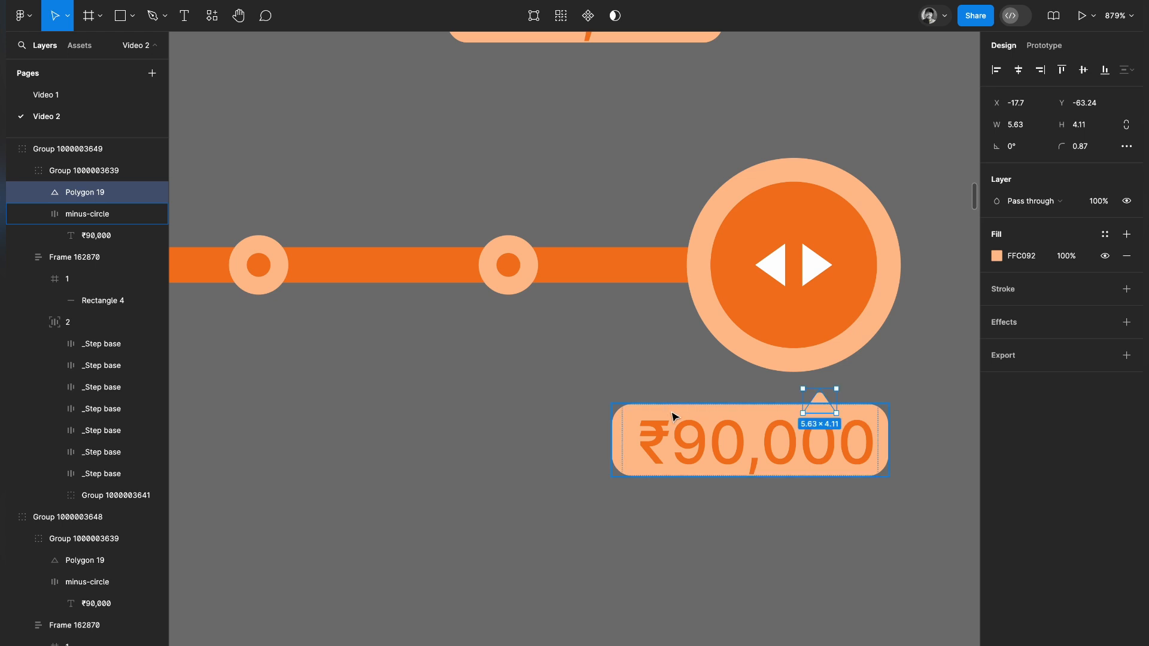
Change the eighth slider's tooltip text to ₹1,00,000.
{"action": "double_click", "coordinate": [693, 447]}
{"action": "left_click", "coordinate": [693, 446]}
{"action": "key", "text": "BackSpace"}
{"action": "type", "text": "0"}
{"action": "type", "text": "1,"}
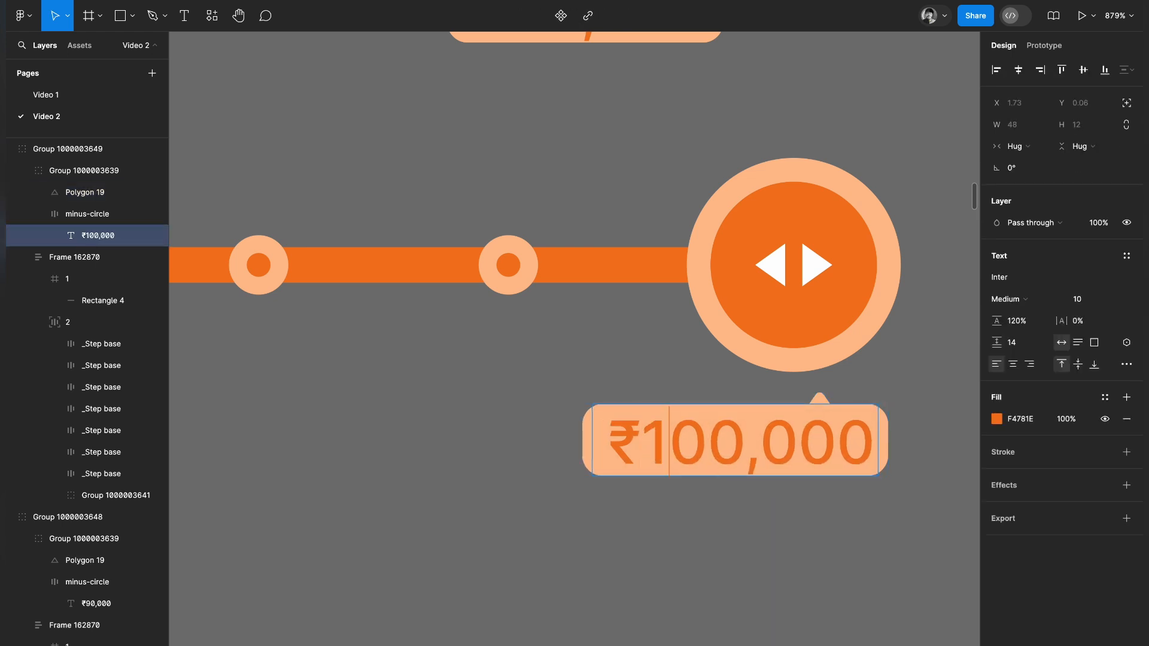
{"action": "key", "text": "Escape"}
{"action": "key", "text": "Escape"}
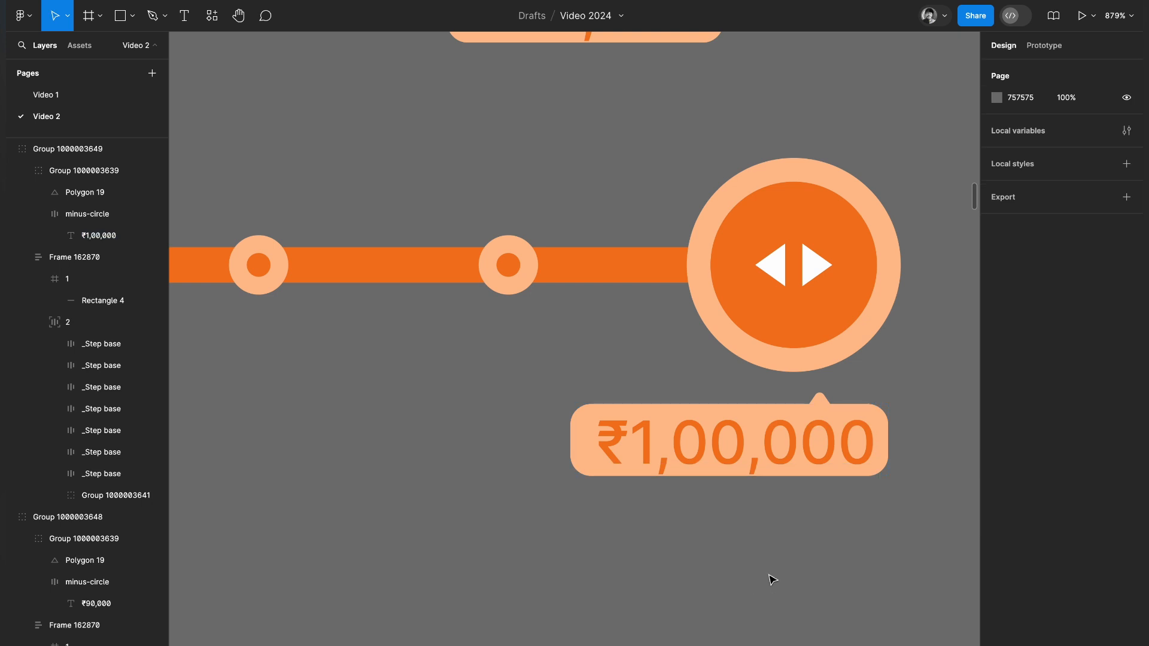
Select all eight slider states from ₹1000 to ₹1,00,000 and combine them into a component set.
{"action": "scroll", "coordinate": [771, 579], "scroll_direction": "down", "scroll_amount": 5}
{"action": "scroll", "coordinate": [772, 579], "scroll_direction": "down", "scroll_amount": 5}
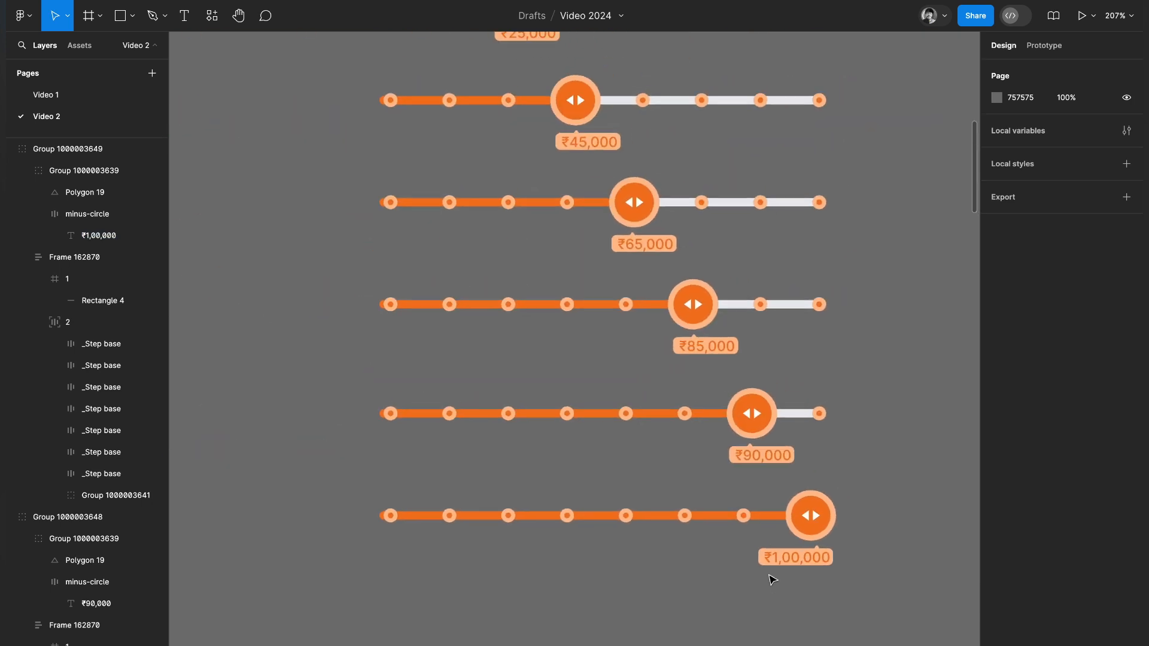
{"action": "scroll", "coordinate": [773, 579], "scroll_direction": "down", "scroll_amount": 3}
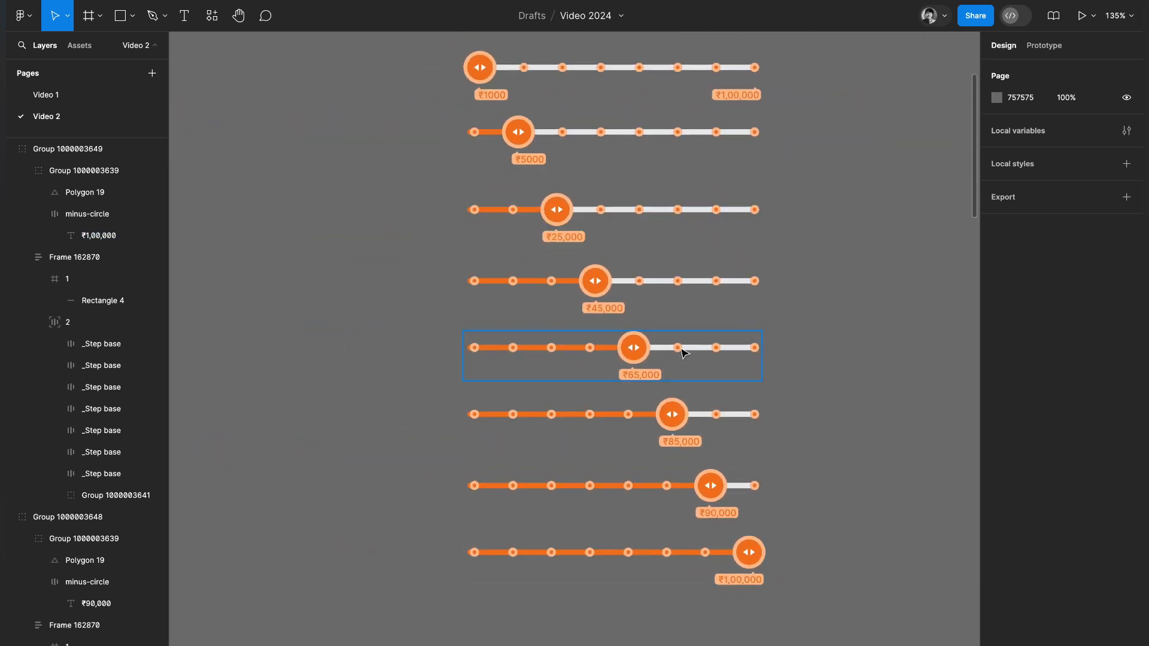
{"action": "scroll", "coordinate": [684, 352], "scroll_direction": "down", "scroll_amount": 2}
{"action": "left_click_drag", "start_coordinate": [400, 71], "coordinate": [744, 595]}
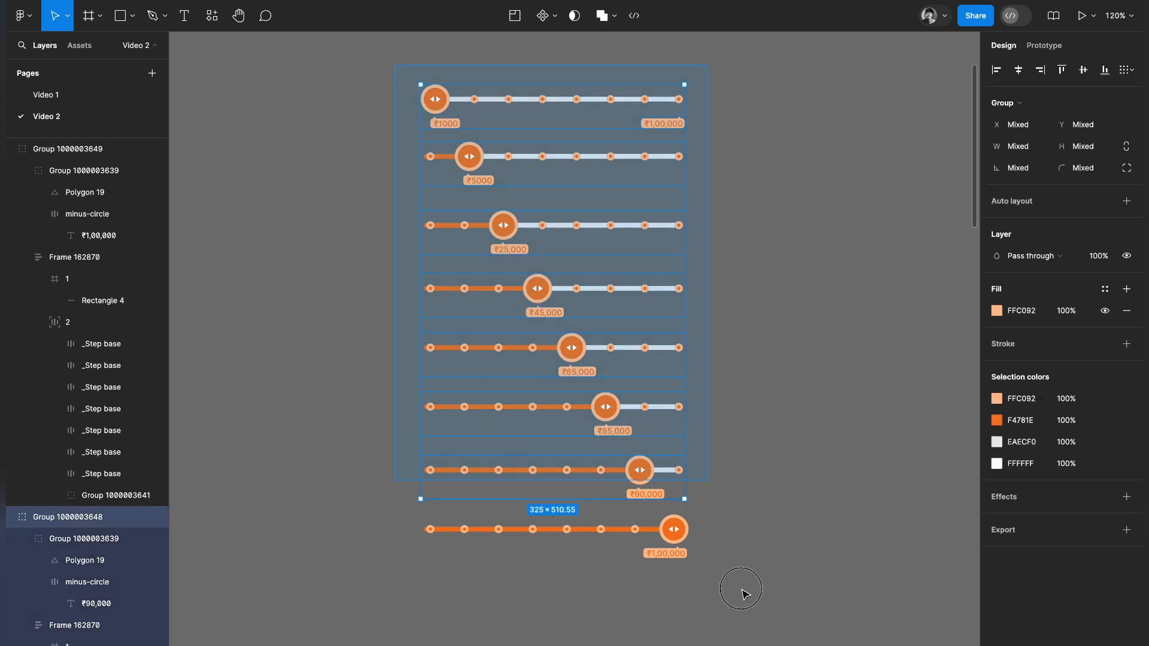
{"action": "left_click", "coordinate": [554, 16]}
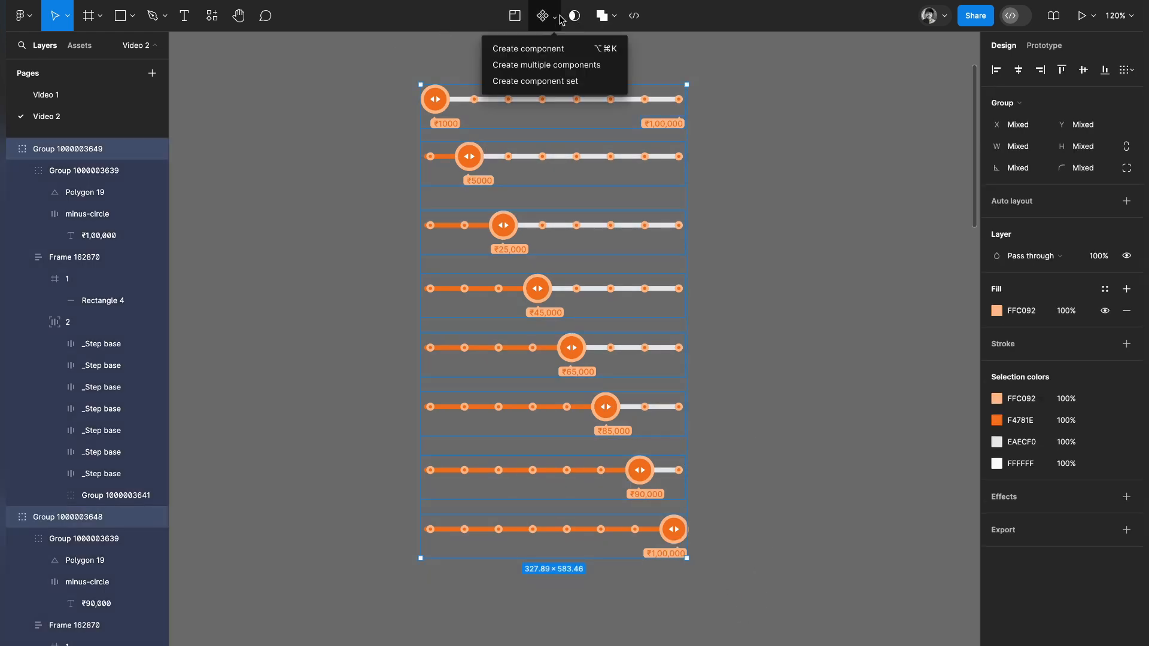
{"action": "left_click", "coordinate": [538, 84]}
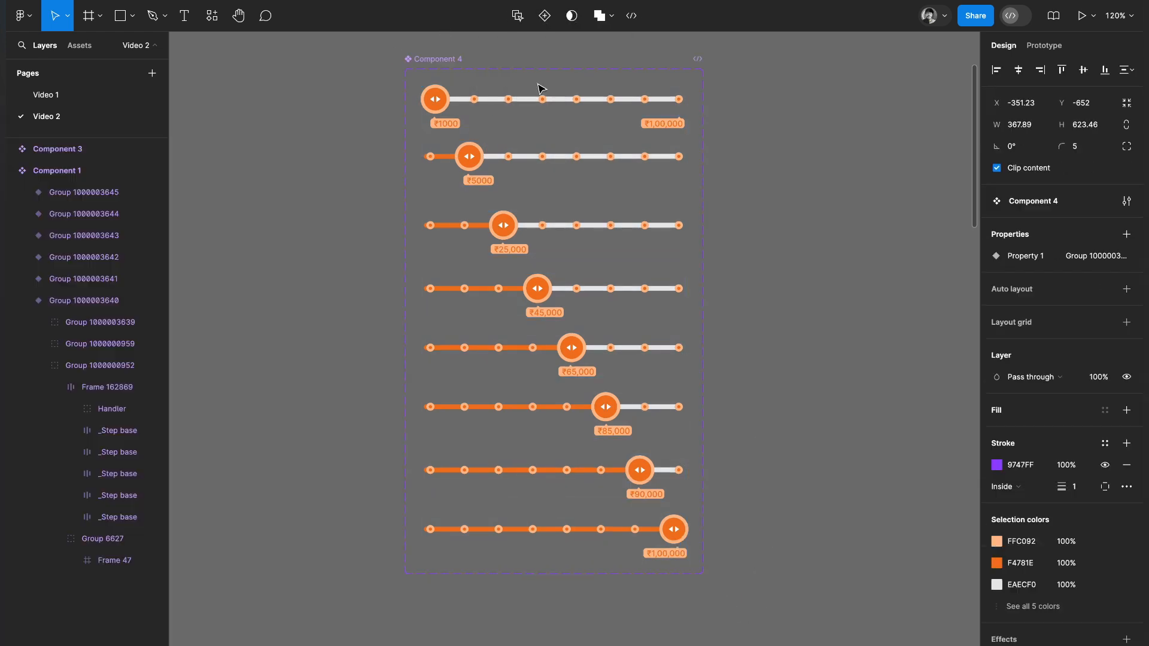
Show the prototype interactions of the ₹1000 slider variant, then clear the selection.
{"action": "left_click", "coordinate": [496, 116]}
{"action": "left_click", "coordinate": [1051, 46]}
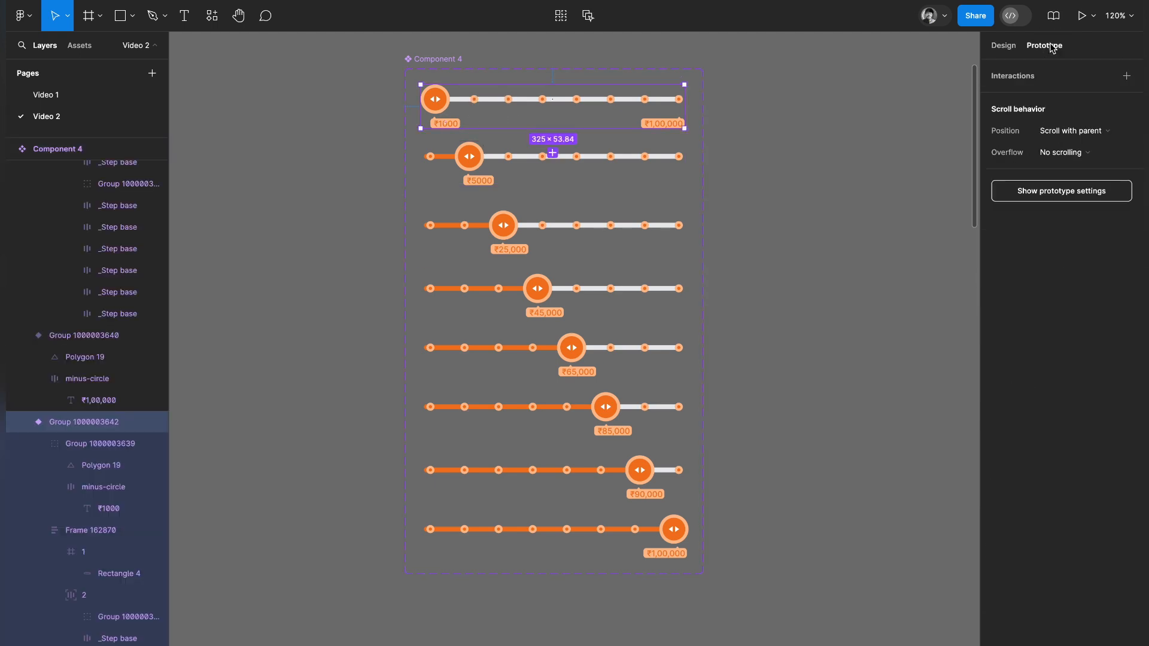
{"action": "left_click", "coordinate": [772, 186]}
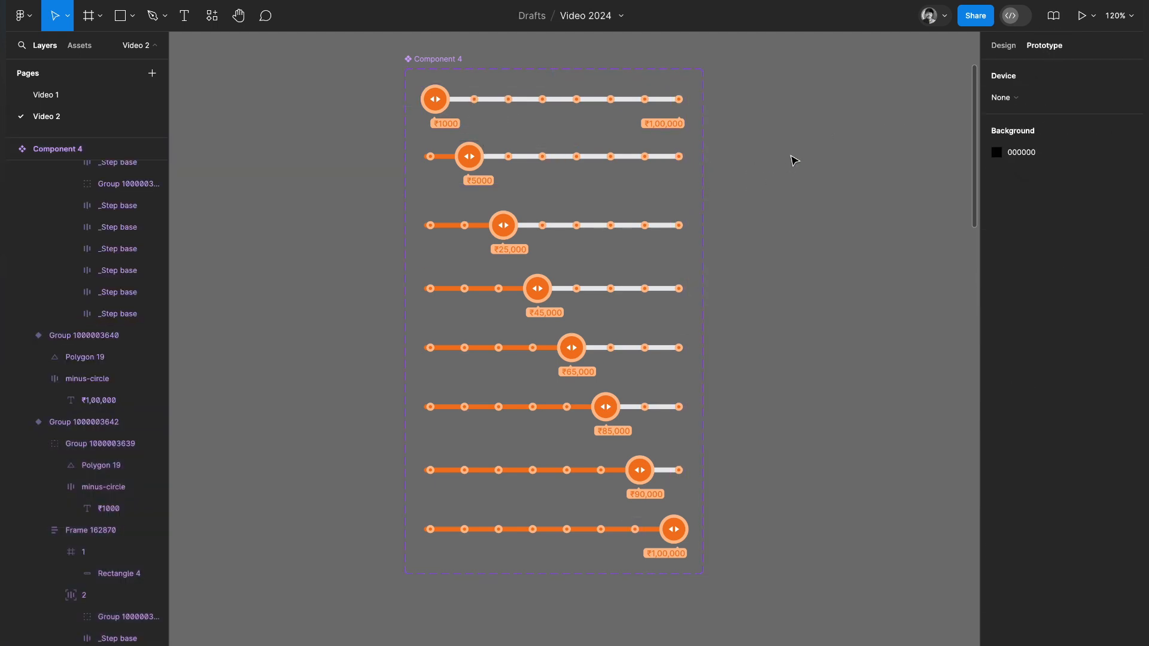
{"action": "scroll", "coordinate": [794, 160], "scroll_direction": "down", "scroll_amount": 3}
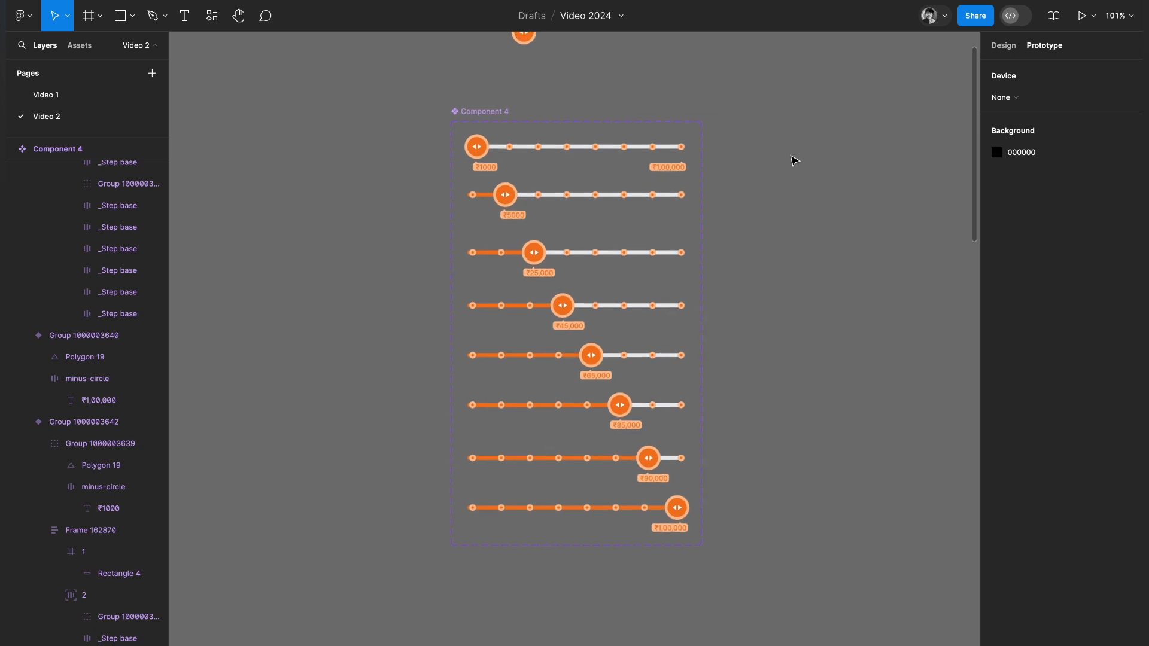
{"action": "scroll", "coordinate": [590, 234], "scroll_direction": "up", "scroll_amount": 3}
{"action": "scroll", "coordinate": [587, 231], "scroll_direction": "down", "scroll_amount": 2}
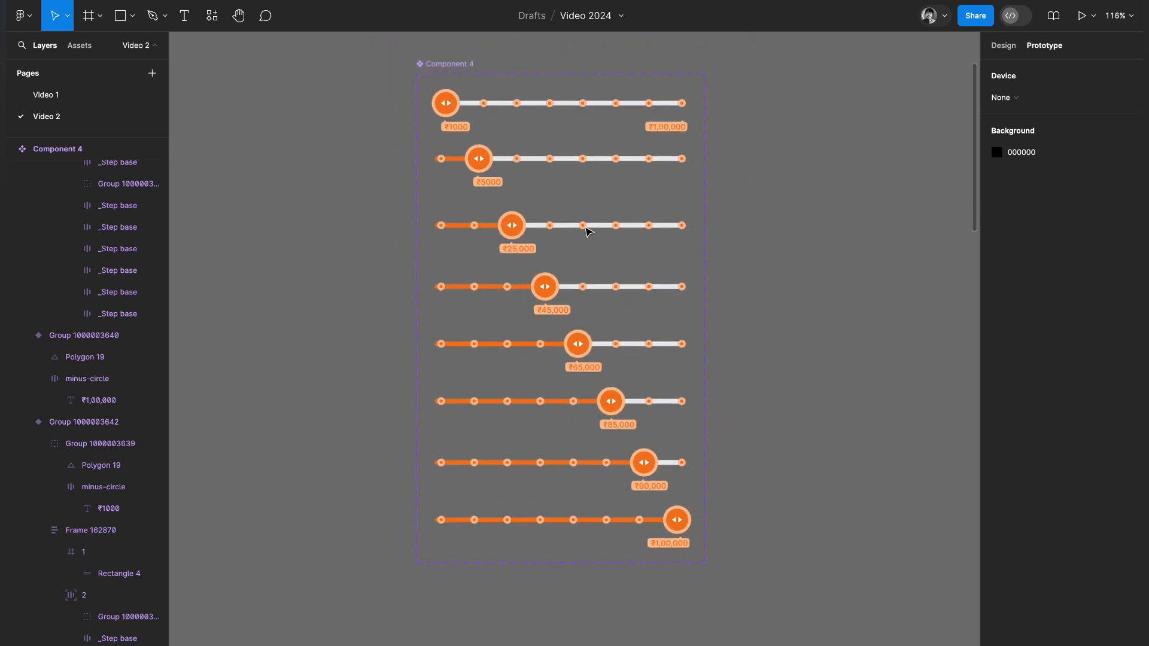
Connect the drag handle of the ₹1000 slider variant to the ₹5000 variant with a prototype interaction.
{"action": "left_click", "coordinate": [481, 117]}
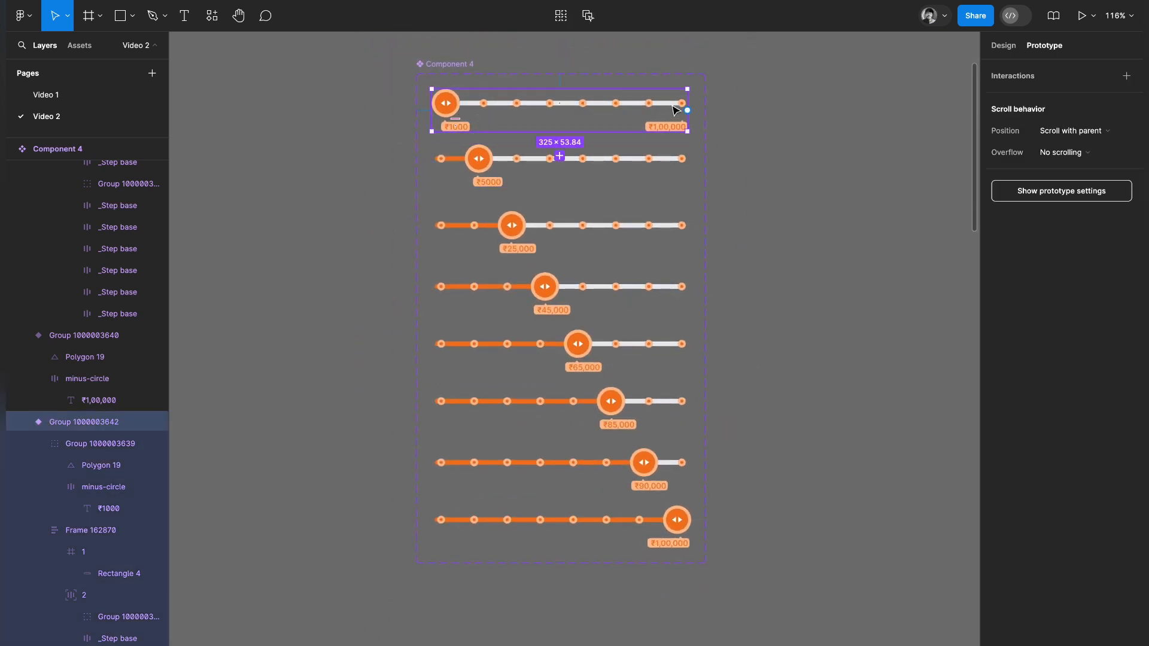
{"action": "mouse_move", "coordinate": [688, 110]}
{"action": "left_mouse_down"}
{"action": "mouse_move", "coordinate": [646, 146]}
{"action": "mouse_move", "coordinate": [670, 122]}
{"action": "mouse_move", "coordinate": [696, 128]}
{"action": "left_mouse_up"}
{"action": "scroll", "coordinate": [455, 117], "scroll_direction": "up", "scroll_amount": 4}
{"action": "left_click", "coordinate": [459, 109]}
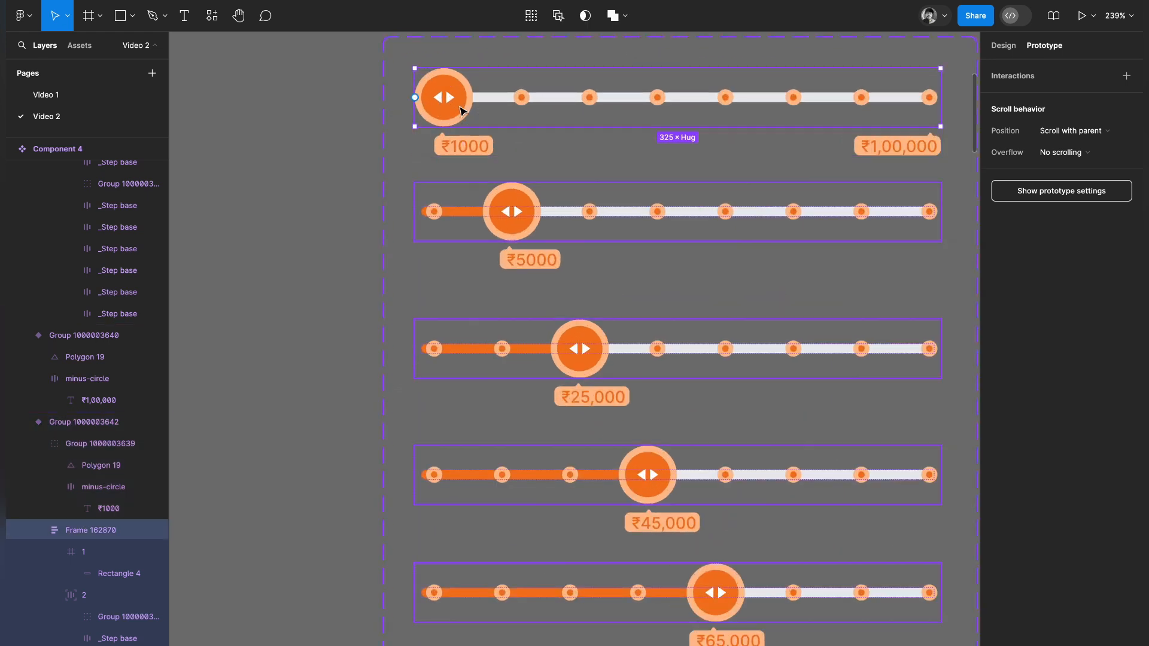
{"action": "left_click", "coordinate": [459, 109]}
{"action": "left_click", "coordinate": [462, 108]}
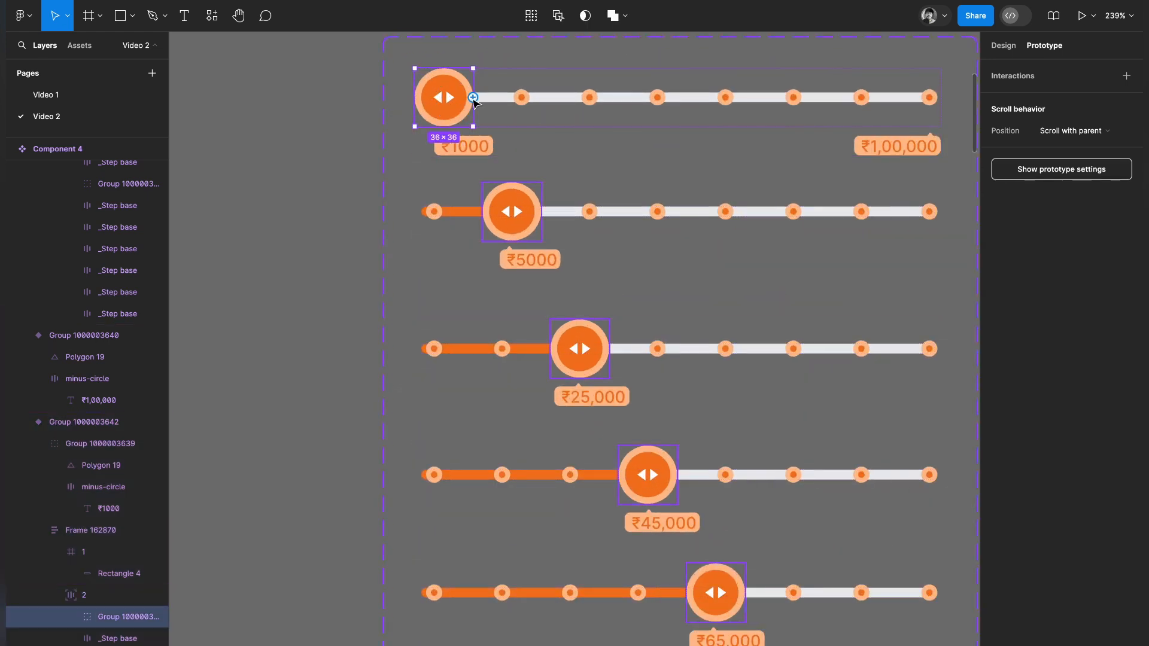
{"action": "left_click_drag", "start_coordinate": [505, 111], "coordinate": [547, 201]}
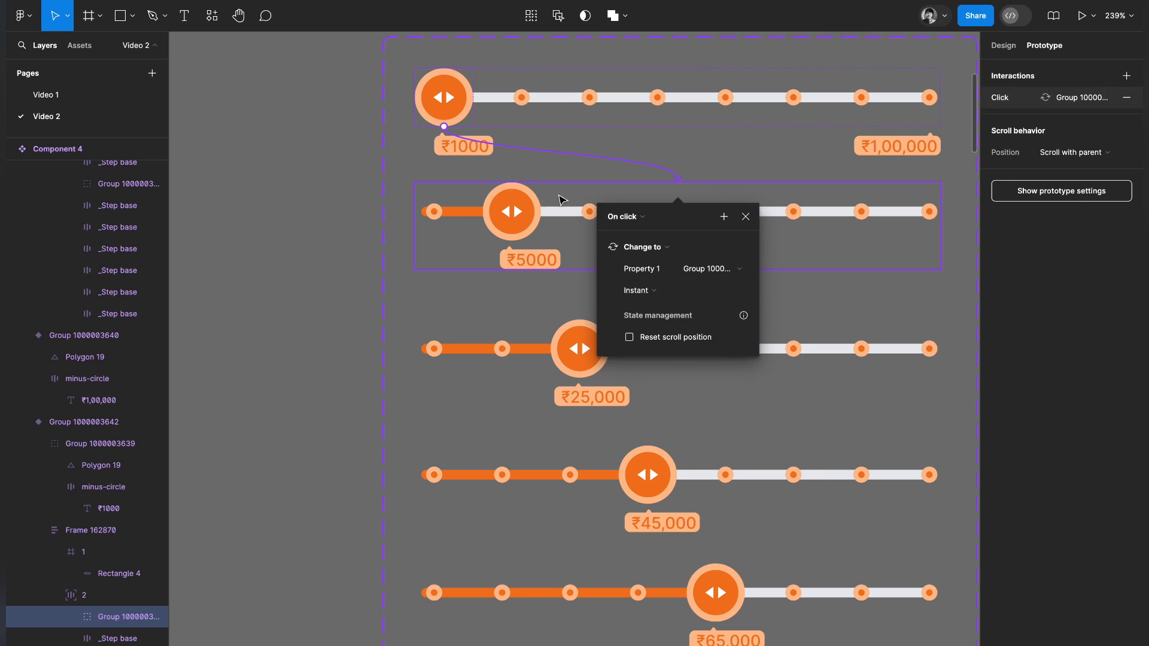
Set the ₹1000 handle's interaction to On drag with Smart animate and a 100 ms duration.
{"action": "left_click", "coordinate": [626, 220]}
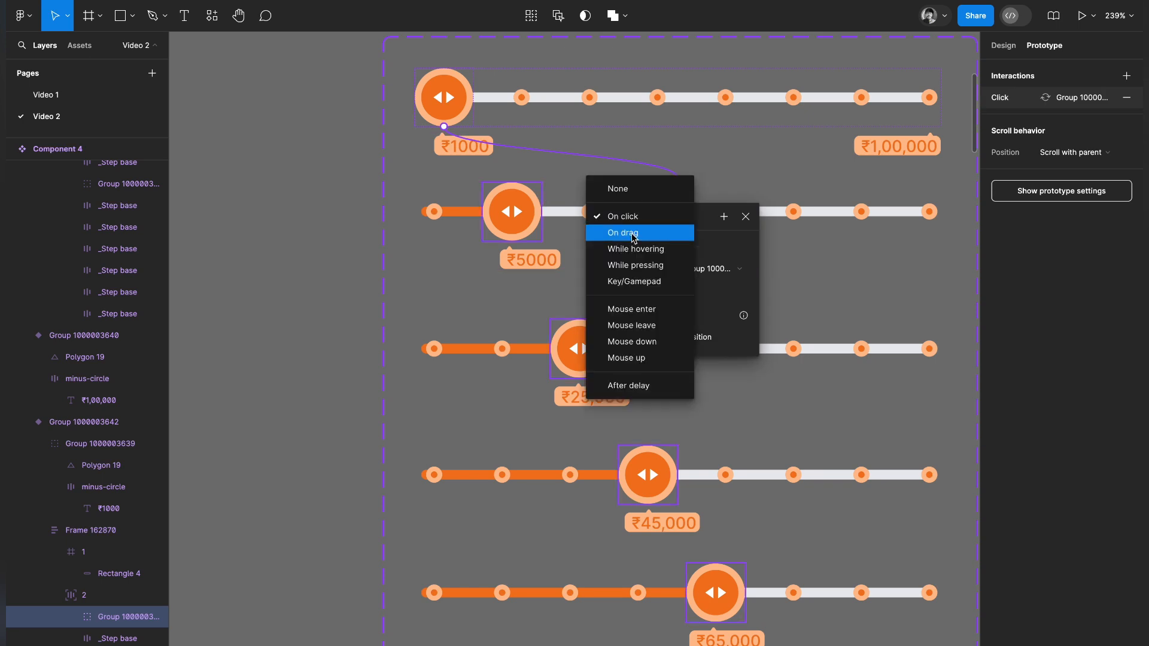
{"action": "left_click", "coordinate": [633, 233]}
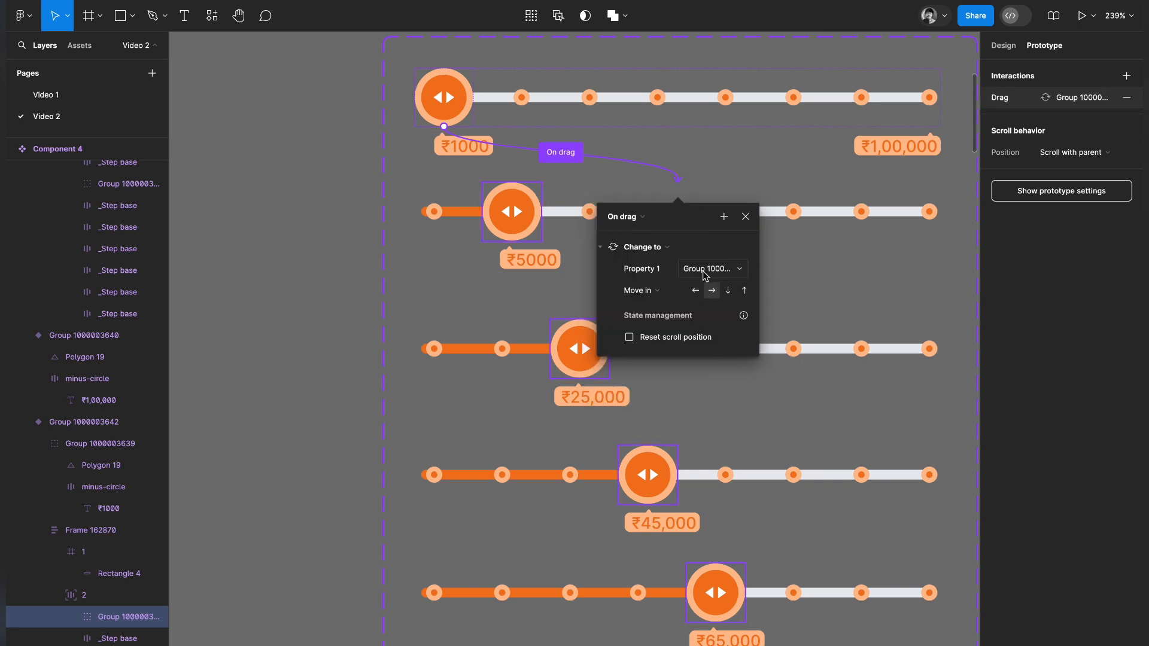
{"action": "left_click", "coordinate": [646, 292]}
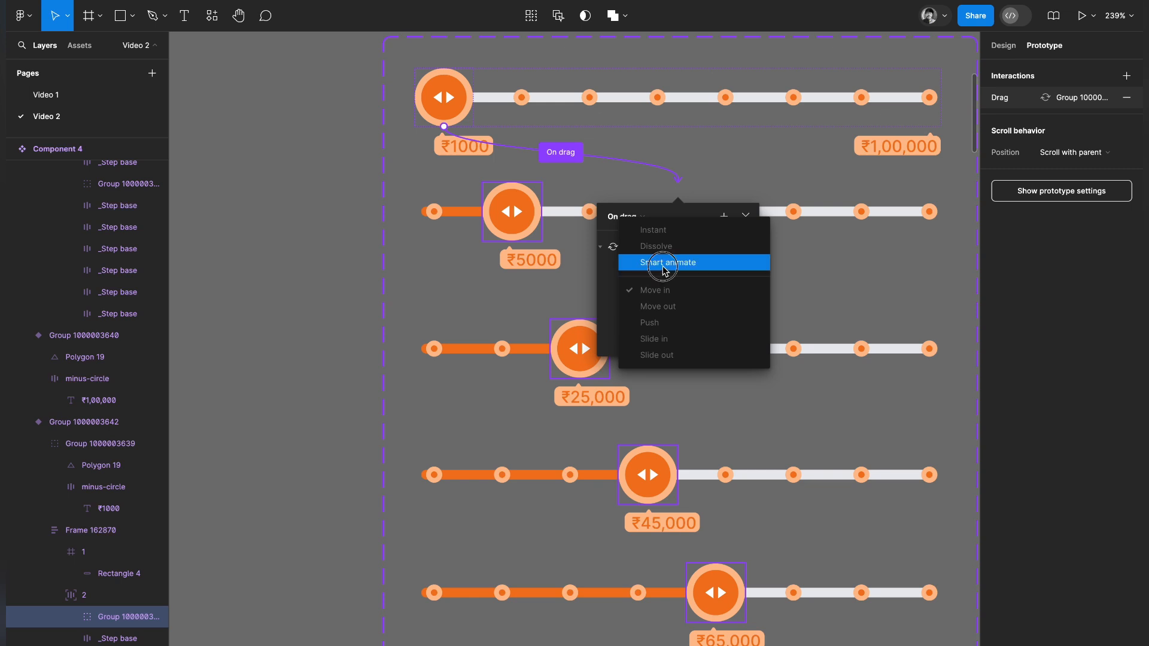
{"action": "left_click", "coordinate": [664, 269]}
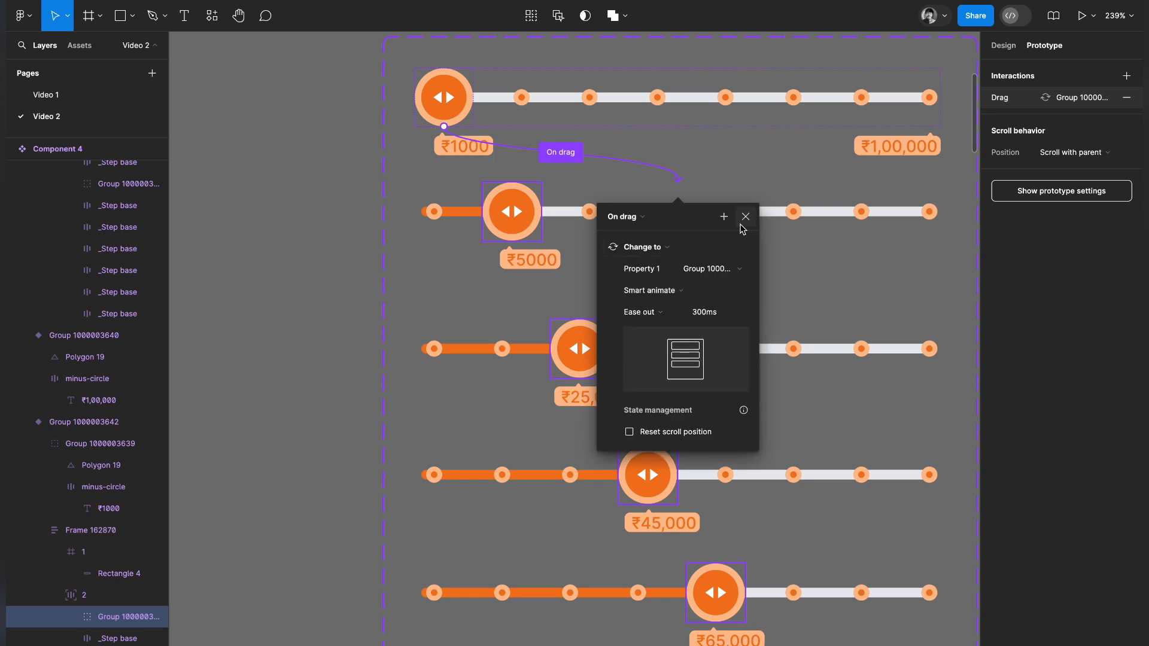
{"action": "left_click", "coordinate": [703, 315]}
{"action": "double_click", "coordinate": [704, 316]}
{"action": "type", "text": "1"}
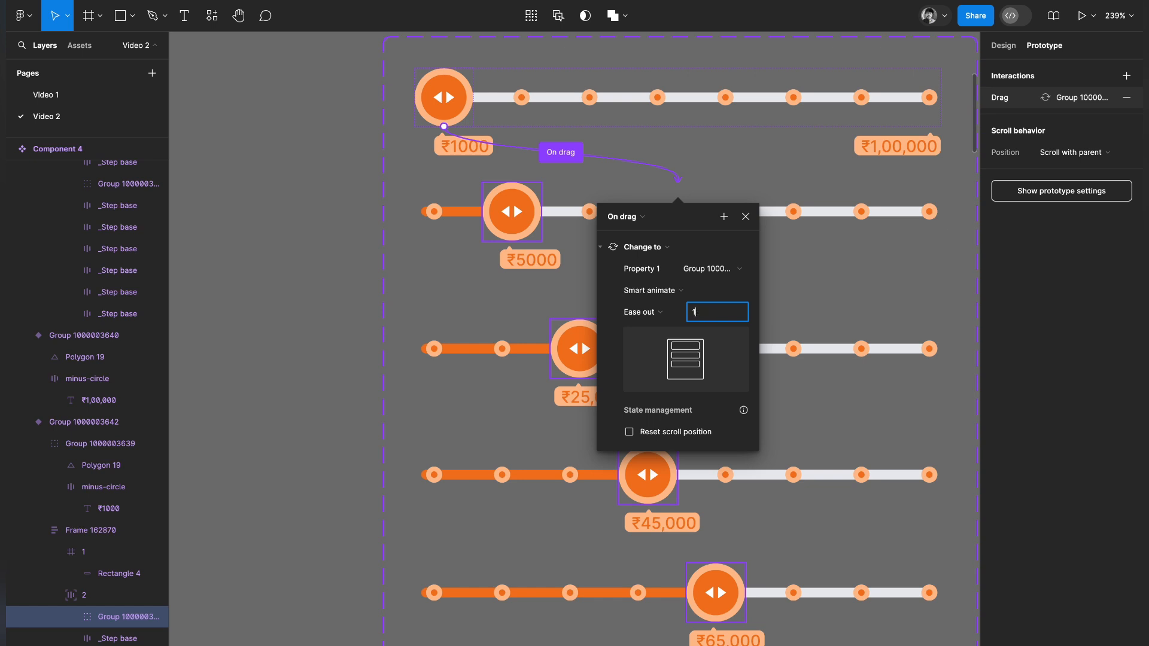
{"action": "type", "text": "00"}
{"action": "key", "text": "Return"}
{"action": "key", "text": "Escape"}
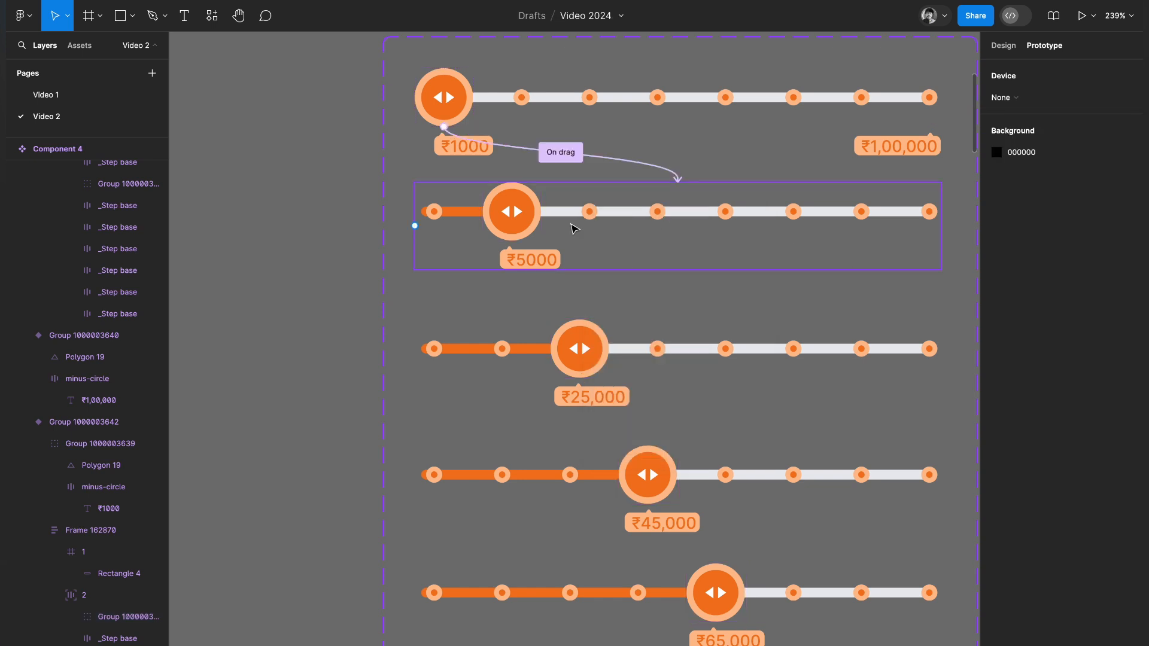
Link the drag handle of the ₹5000 variant to the ₹25,000 variant with an On drag interaction.
{"action": "left_click", "coordinate": [535, 213]}
{"action": "left_click", "coordinate": [514, 215]}
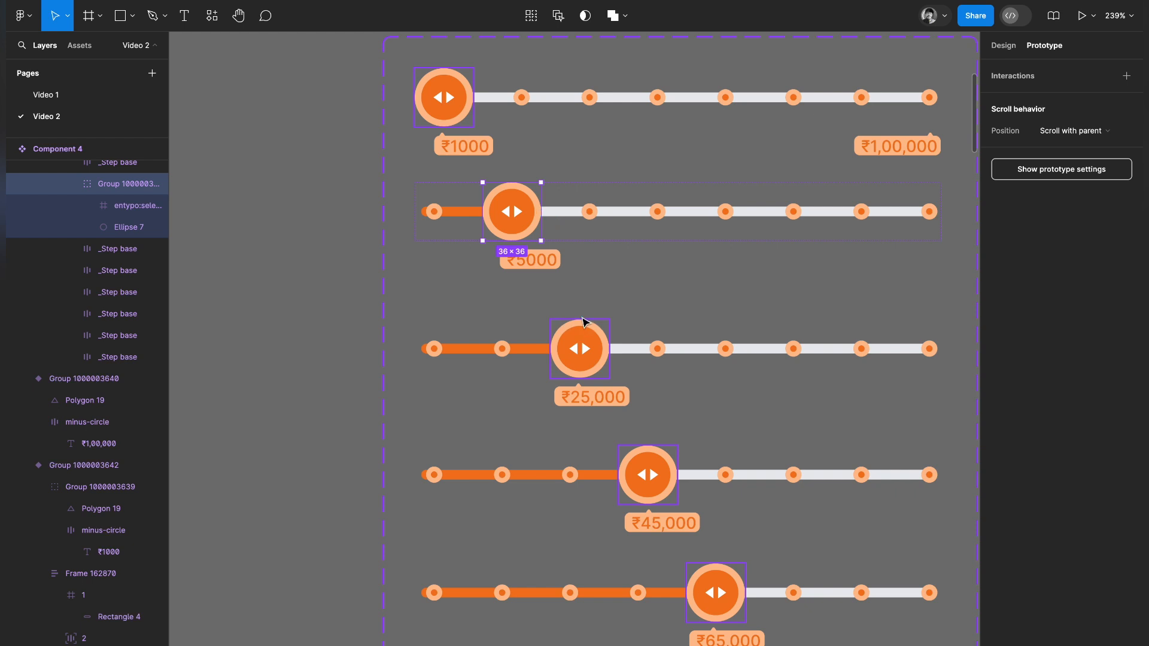
{"action": "left_click_drag", "start_coordinate": [541, 211], "coordinate": [584, 323]}
{"action": "scroll", "coordinate": [584, 323], "scroll_direction": "down", "scroll_amount": 2}
{"action": "double_click", "coordinate": [477, 123]}
{"action": "left_click_drag", "start_coordinate": [463, 139], "coordinate": [629, 240]}
{"action": "left_click", "coordinate": [585, 251]}
Link the ₹25,000 handle to the ₹45,000 variant and the ₹45,000 handle to the ₹65,000 variant, both On drag.
{"action": "left_click", "coordinate": [545, 237]}
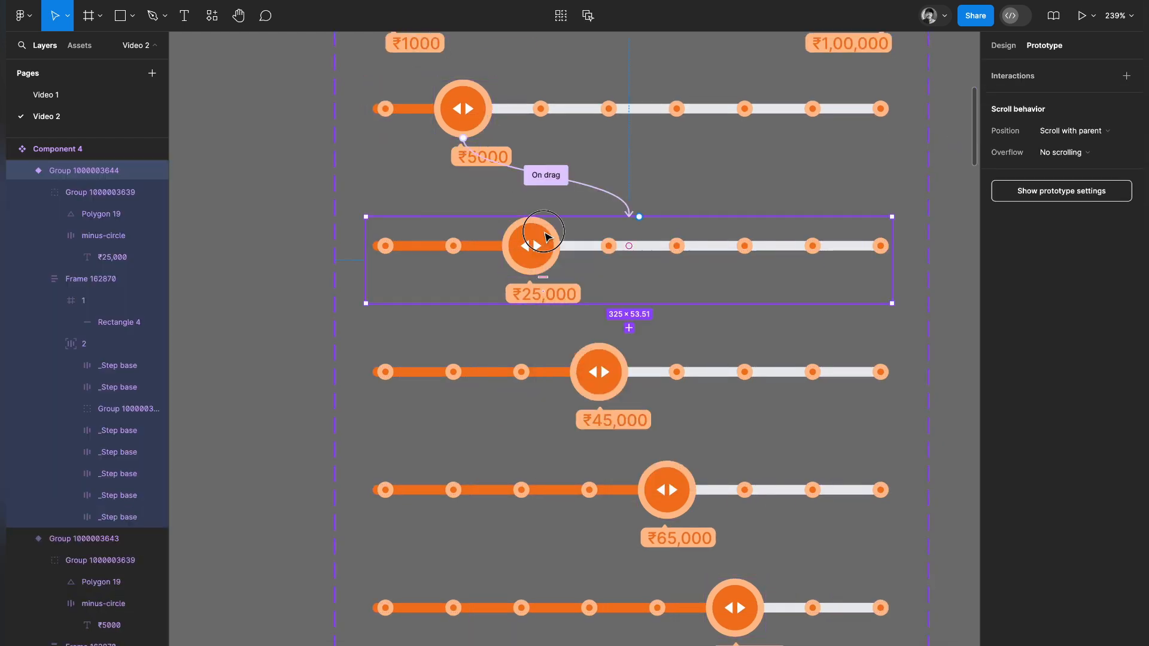
{"action": "double_click", "coordinate": [539, 241]}
{"action": "left_click_drag", "start_coordinate": [530, 275], "coordinate": [629, 342]}
{"action": "scroll", "coordinate": [680, 334], "scroll_direction": "down", "scroll_amount": 3}
{"action": "double_click", "coordinate": [563, 162]}
{"action": "left_click_drag", "start_coordinate": [562, 192], "coordinate": [632, 252]}
Link the ₹65,000 handle to the ₹85,000 variant and the ₹85,000 handle to the ₹90,000 variant, both On drag.
{"action": "scroll", "coordinate": [635, 257], "scroll_direction": "down", "scroll_amount": 2}
{"action": "double_click", "coordinate": [647, 143]}
{"action": "left_click_drag", "start_coordinate": [645, 168], "coordinate": [659, 271]}
{"action": "scroll", "coordinate": [676, 263], "scroll_direction": "down", "scroll_amount": 1}
{"action": "double_click", "coordinate": [710, 189]}
{"action": "left_click_drag", "start_coordinate": [712, 215], "coordinate": [755, 310]}
{"action": "left_click", "coordinate": [550, 314]}
{"action": "left_click", "coordinate": [745, 395]}
Link the drag handle of the ₹90,000 variant to the ₹1,00,000 variant with an On drag interaction.
{"action": "scroll", "coordinate": [744, 264], "scroll_direction": "down", "scroll_amount": 2}
{"action": "double_click", "coordinate": [761, 197]}
{"action": "left_click_drag", "start_coordinate": [764, 226], "coordinate": [761, 295]}
{"action": "left_click", "coordinate": [539, 321]}
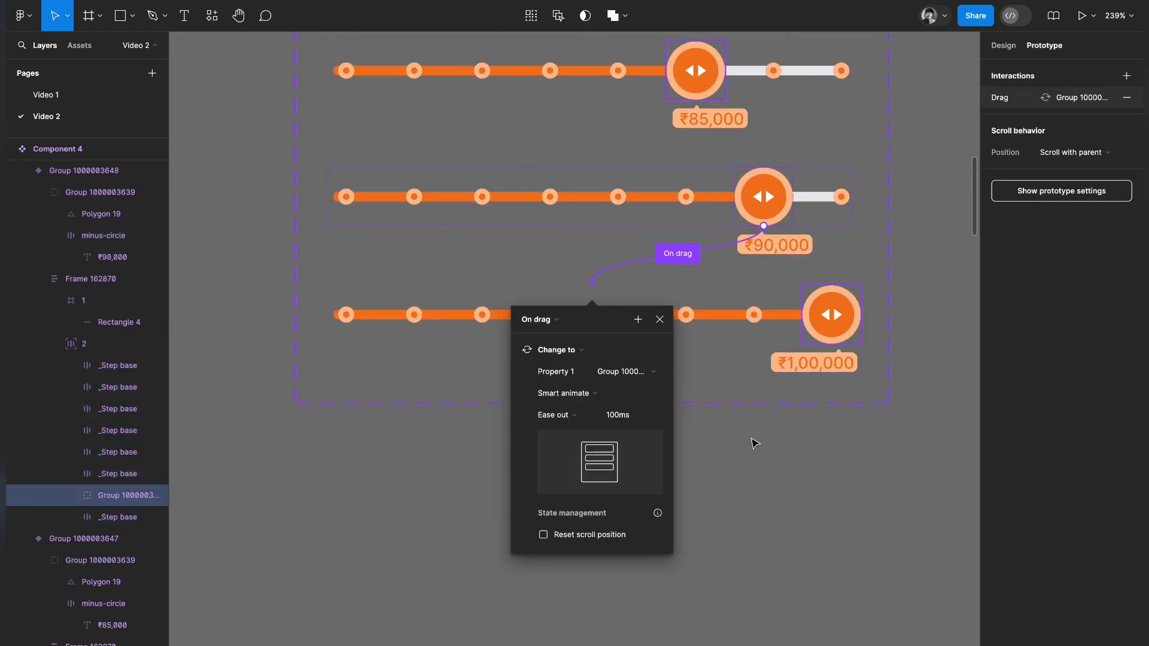
{"action": "left_click", "coordinate": [773, 424]}
Link the drag handle of the ₹1,00,000 variant back to the ₹90,000 variant with an On drag interaction.
{"action": "left_click", "coordinate": [832, 314]}
{"action": "scroll", "coordinate": [879, 451], "scroll_direction": "up", "scroll_amount": 3}
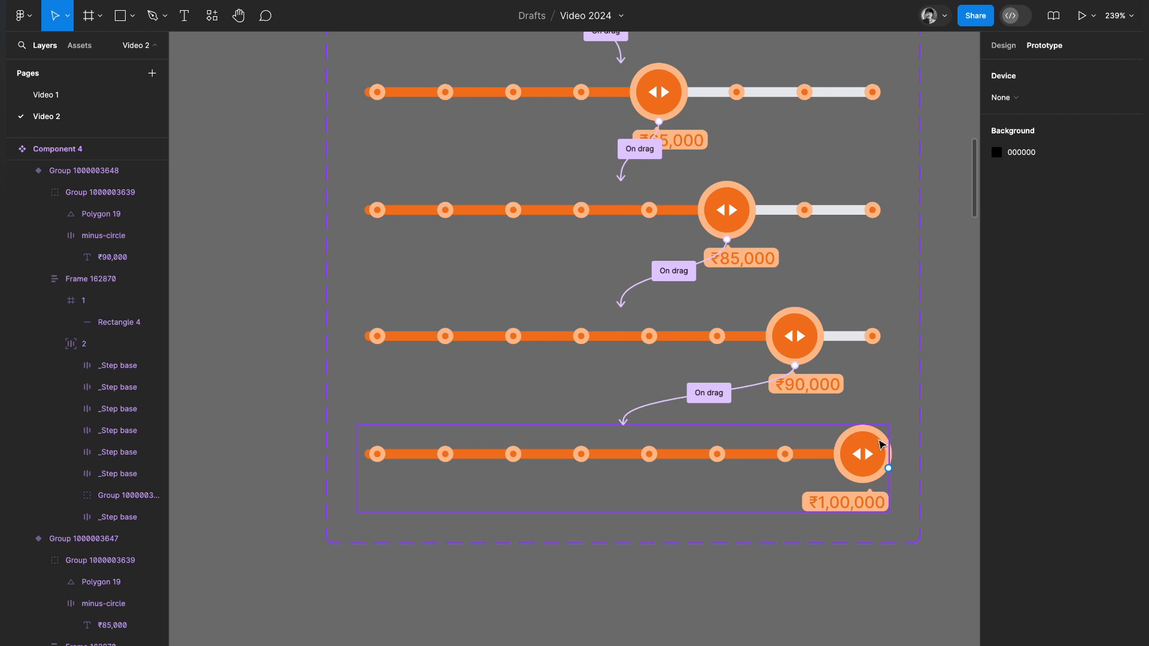
{"action": "double_click", "coordinate": [845, 452]}
{"action": "double_click", "coordinate": [846, 453]}
{"action": "left_click_drag", "start_coordinate": [834, 455], "coordinate": [672, 360]}
{"action": "left_click", "coordinate": [573, 431]}
{"action": "left_click", "coordinate": [566, 444]}
Link the ₹90,000 handle back to the ₹85,000 variant and the ₹85,000 handle back to the ₹65,000 variant, both On drag.
{"action": "double_click", "coordinate": [796, 335]}
{"action": "left_click_drag", "start_coordinate": [795, 306], "coordinate": [671, 235]}
{"action": "left_click", "coordinate": [568, 318]}
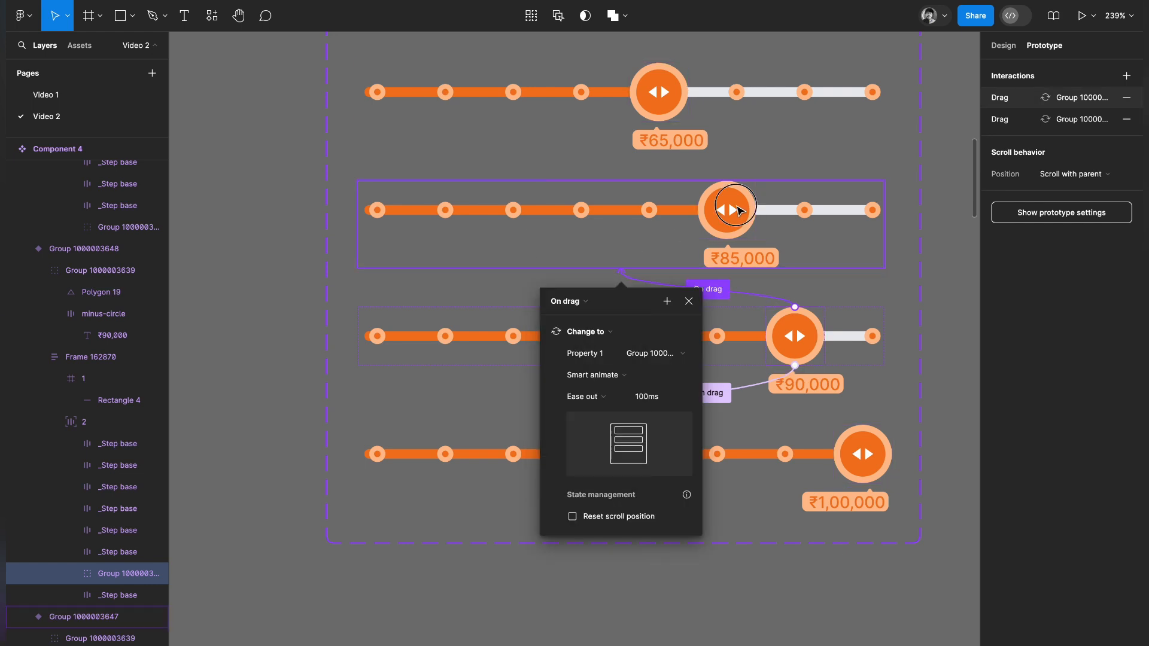
{"action": "double_click", "coordinate": [734, 210]}
{"action": "left_click_drag", "start_coordinate": [748, 313], "coordinate": [670, 245]}
{"action": "left_click", "coordinate": [581, 334]}
Link the ₹65,000 handle back to the ₹45,000 variant and the ₹45,000 handle back to the ₹25,000 variant, both On drag.
{"action": "double_click", "coordinate": [690, 377]}
{"action": "left_click", "coordinate": [606, 368]}
{"action": "left_click_drag", "start_coordinate": [696, 366], "coordinate": [650, 307]}
{"action": "double_click", "coordinate": [654, 383]}
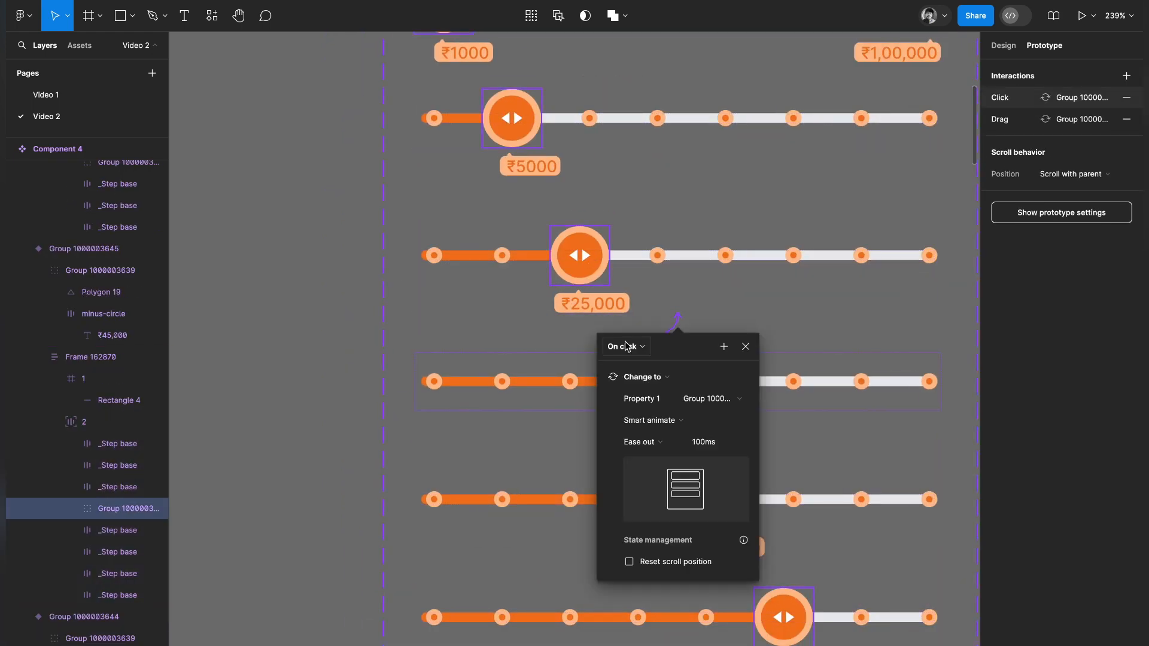
{"action": "left_click", "coordinate": [628, 344]}
Link the ₹25,000 handle back to the ₹5000 variant and the ₹5000 handle back to the ₹1000 variant, both On drag.
{"action": "double_click", "coordinate": [617, 367]}
{"action": "left_click_drag", "start_coordinate": [615, 360], "coordinate": [616, 299]}
{"action": "left_click", "coordinate": [553, 243]}
{"action": "double_click", "coordinate": [556, 247]}
{"action": "left_click_drag", "start_coordinate": [547, 224], "coordinate": [652, 186]}
{"action": "left_click", "coordinate": [663, 231]}
{"action": "left_click", "coordinate": [679, 253]}
{"action": "left_click", "coordinate": [692, 66]}
{"action": "scroll", "coordinate": [693, 74], "scroll_direction": "down", "scroll_amount": 5}
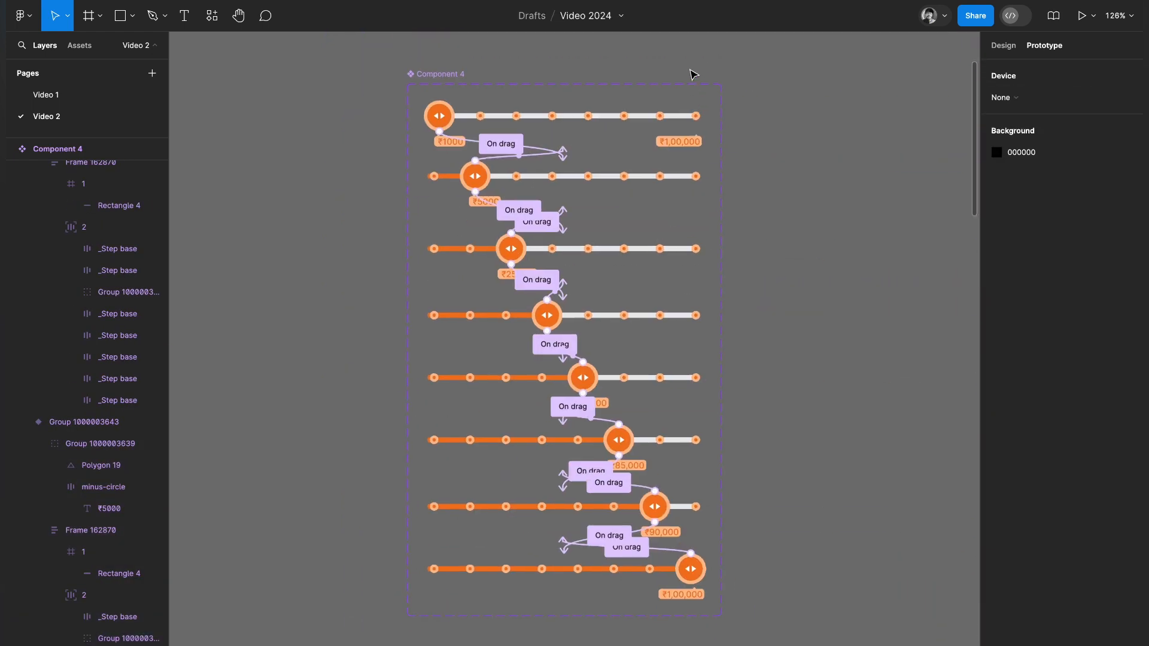
Rename the slider component set as PPP designer.
{"action": "scroll", "coordinate": [688, 78], "scroll_direction": "up", "scroll_amount": 1}
{"action": "double_click", "coordinate": [415, 121]}
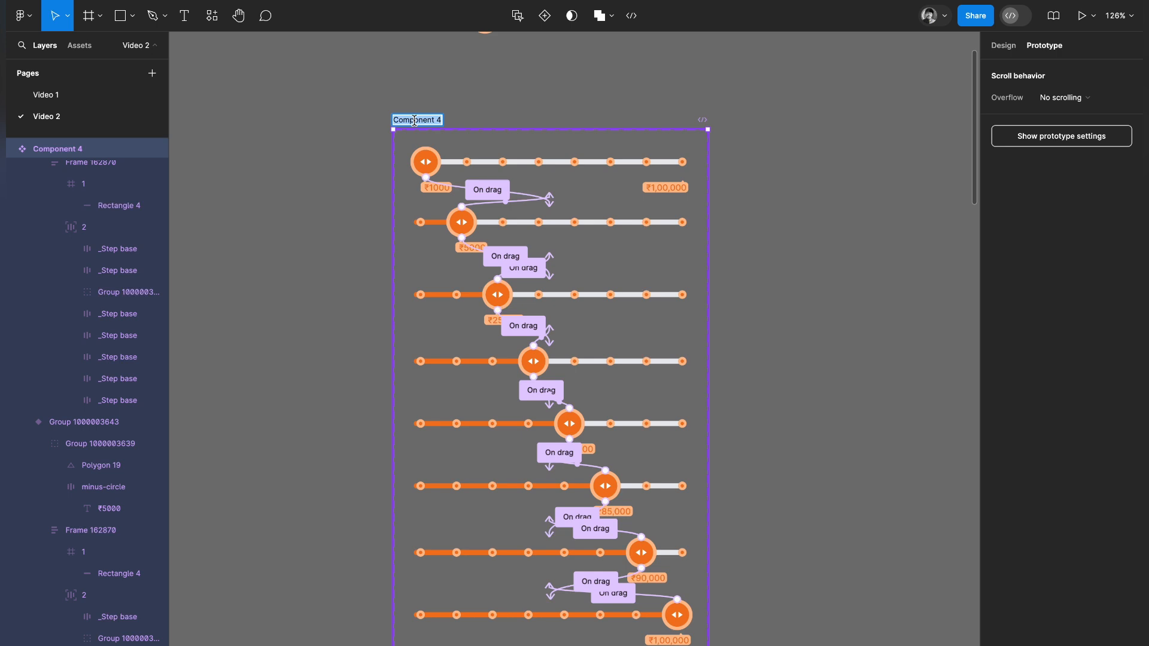
{"action": "type", "text": "PPP designer"}
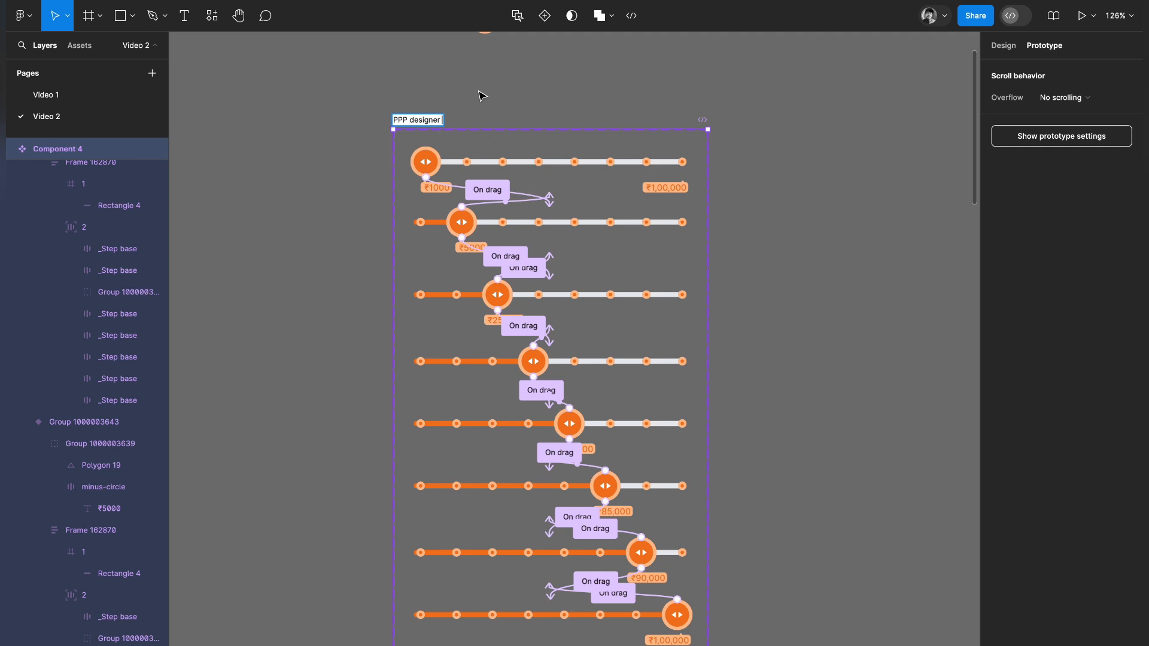
{"action": "left_click", "coordinate": [747, 226]}
Add a new frame beside the component set using the Android Large phone preset.
{"action": "scroll", "coordinate": [748, 227], "scroll_direction": "down", "scroll_amount": 4}
{"action": "scroll", "coordinate": [745, 223], "scroll_direction": "down", "scroll_amount": 1}
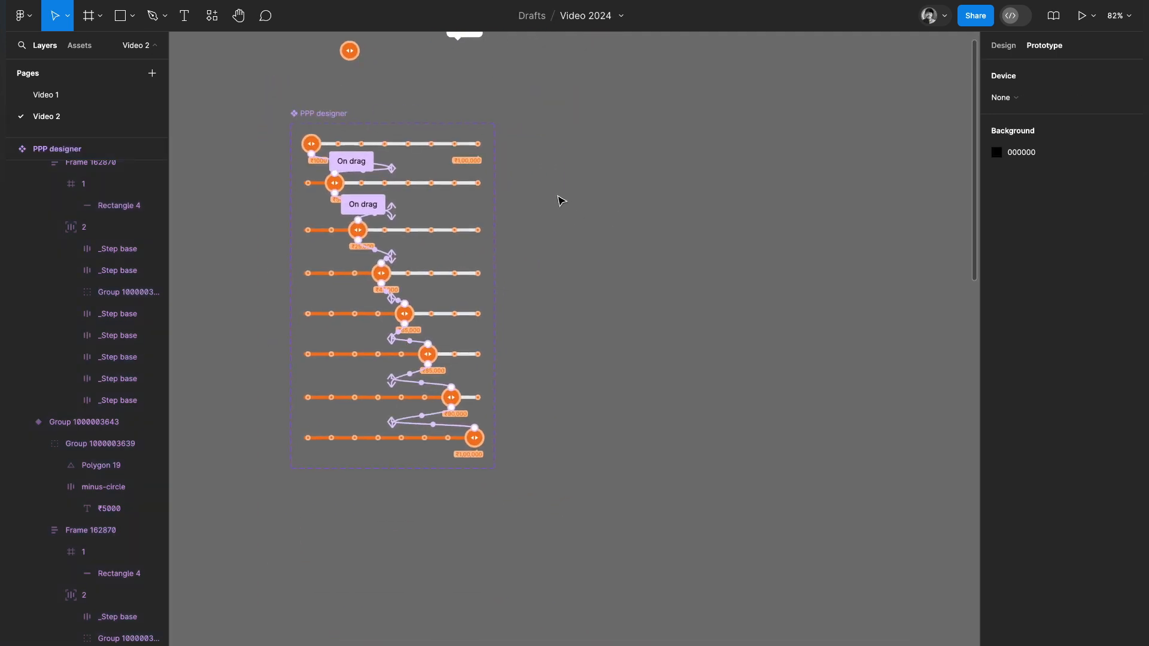
{"action": "scroll", "coordinate": [561, 200], "scroll_direction": "up", "scroll_amount": 5}
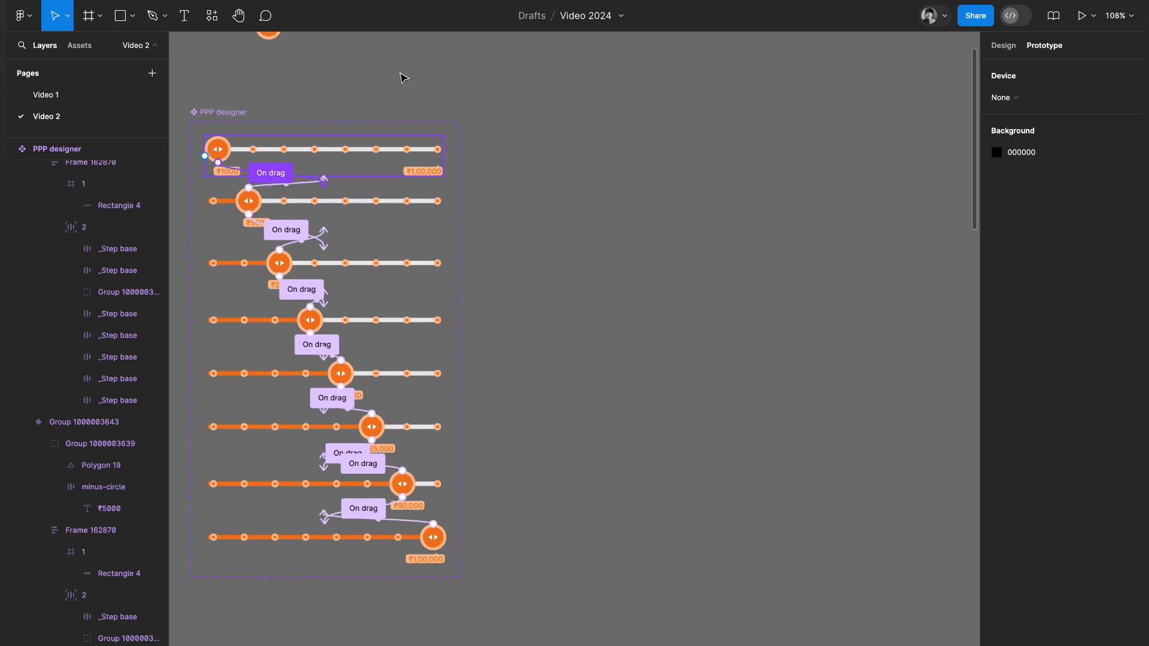
{"action": "left_click", "coordinate": [90, 16]}
{"action": "left_click", "coordinate": [1008, 116]}
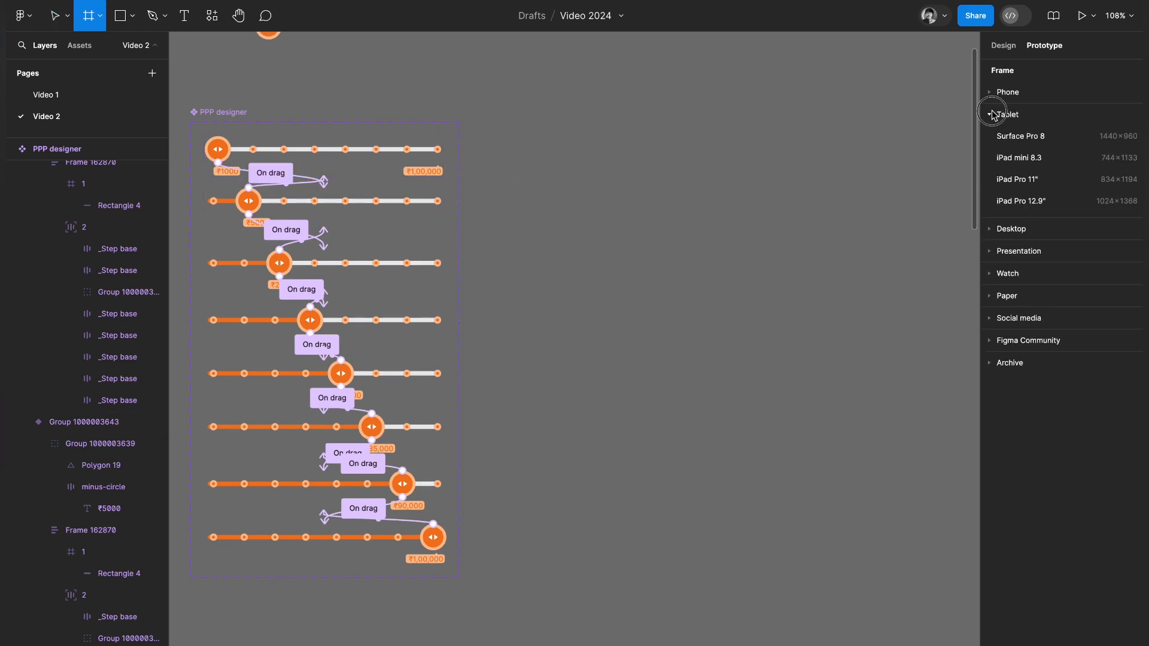
{"action": "left_click", "coordinate": [1007, 93]}
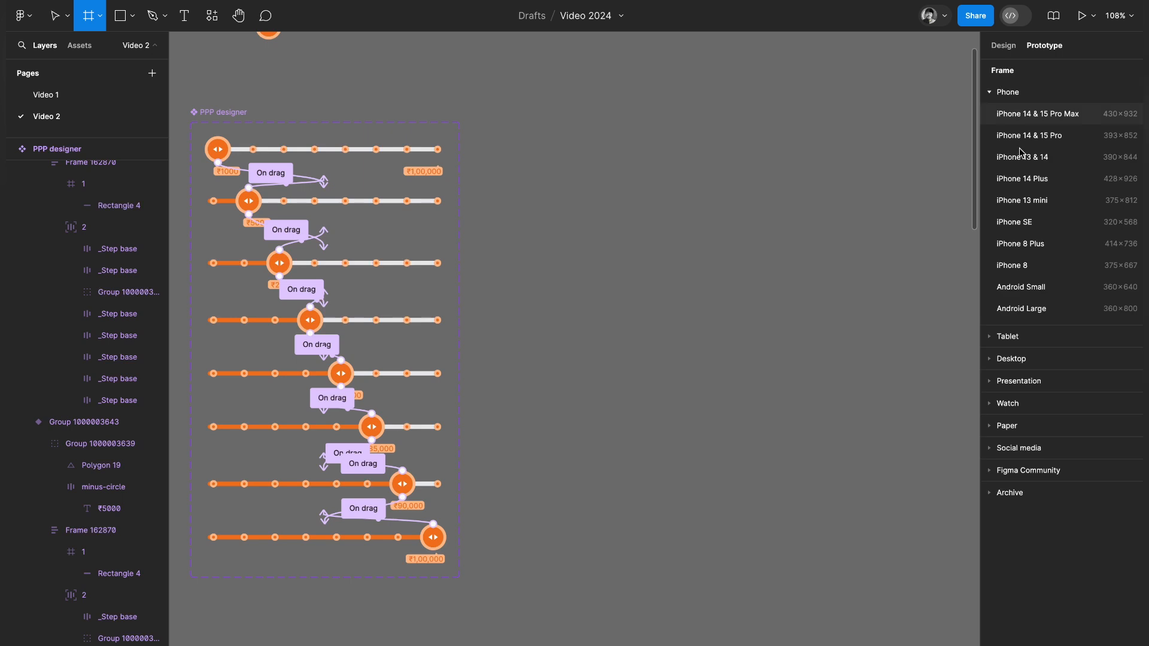
{"action": "left_click", "coordinate": [1021, 306]}
{"action": "scroll", "coordinate": [703, 293], "scroll_direction": "down", "scroll_amount": 3}
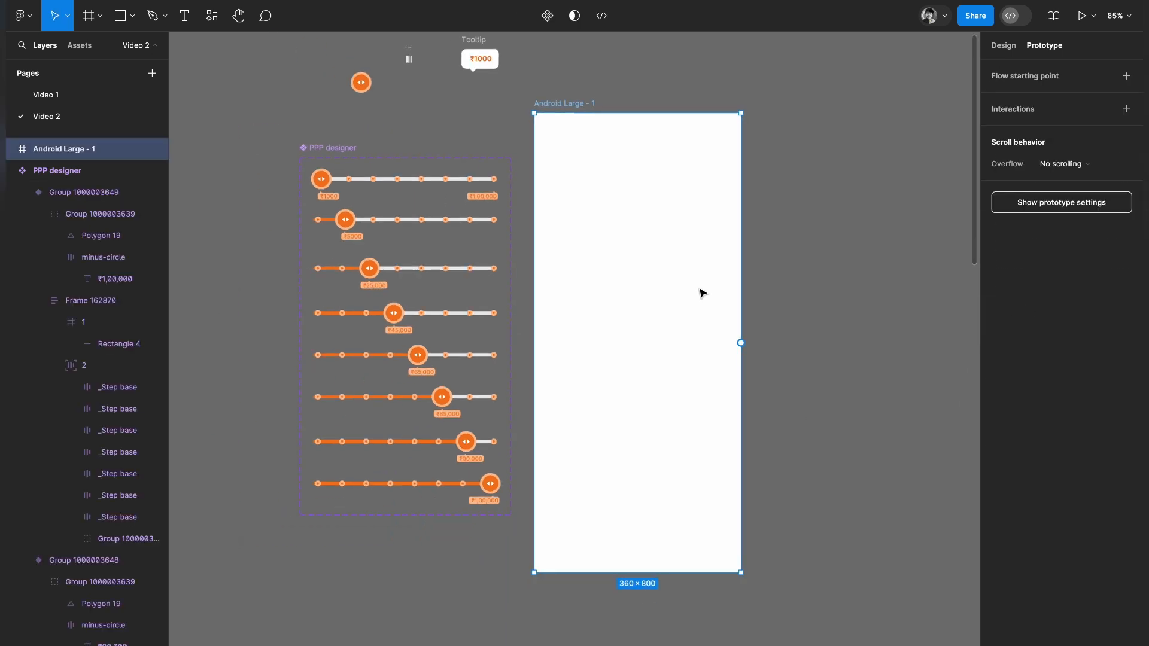
Resize the Android Large frame to about 482 × 414 and set its corner radius to 26.
{"action": "left_click_drag", "start_coordinate": [686, 569], "coordinate": [680, 350]}
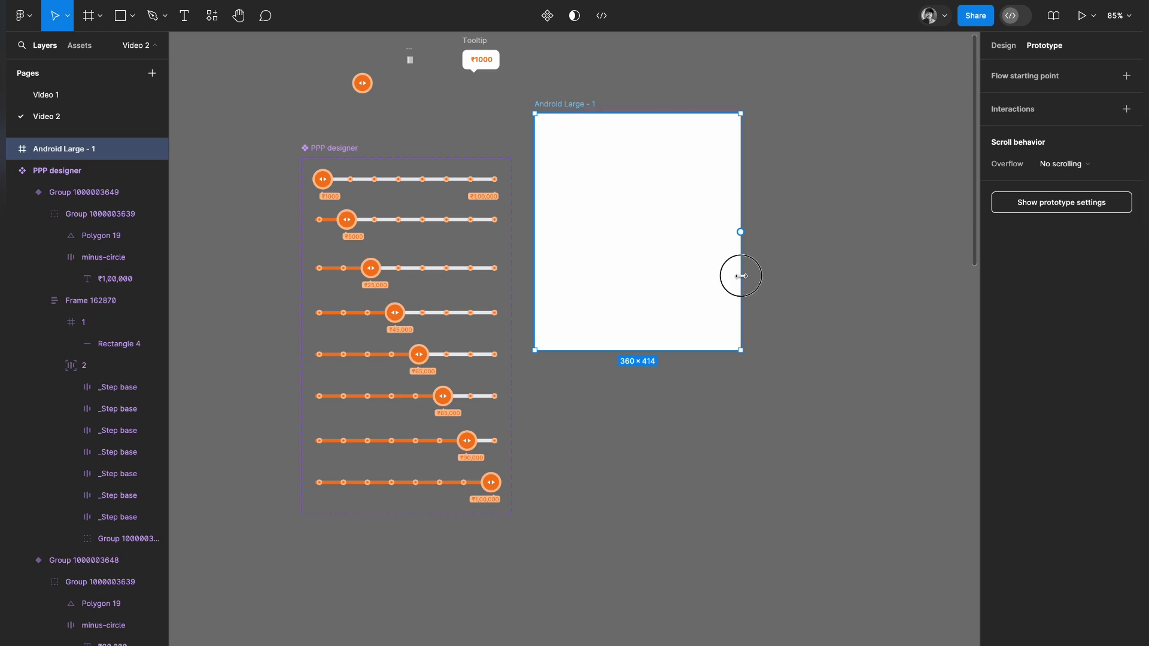
{"action": "left_click_drag", "start_coordinate": [741, 276], "coordinate": [811, 267]}
{"action": "scroll", "coordinate": [814, 264], "scroll_direction": "up", "scroll_amount": 2}
{"action": "left_click", "coordinate": [1006, 44]}
{"action": "left_click_drag", "start_coordinate": [1059, 171], "coordinate": [279, 152]}
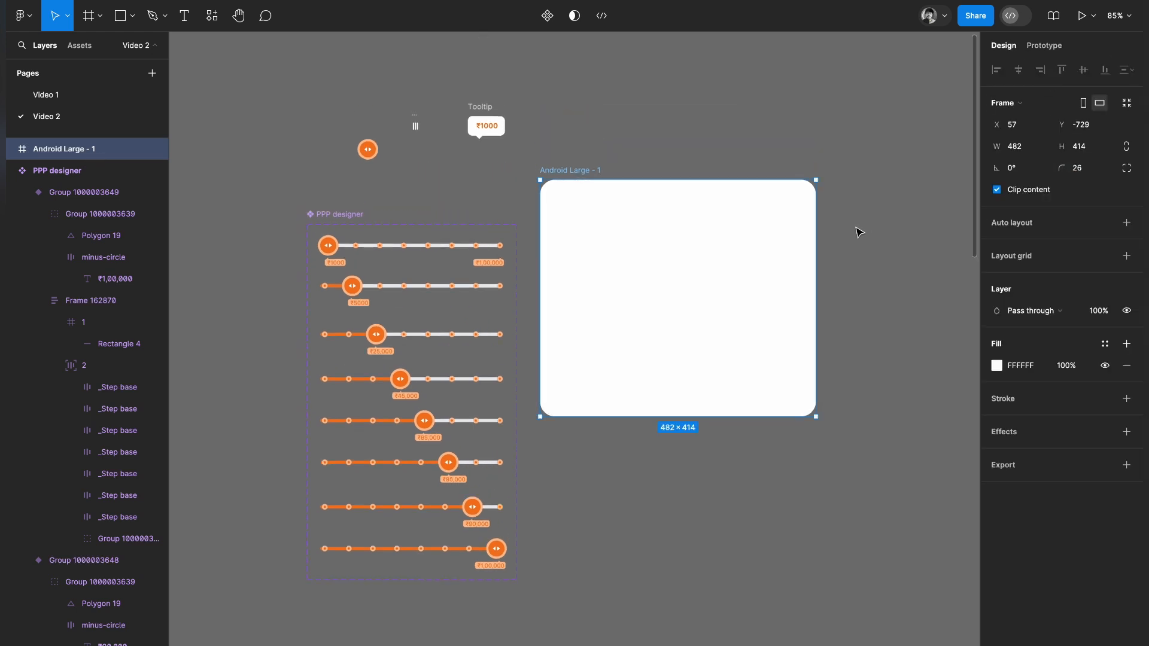
Give the Android Large frame an inside stroke in light grey ECECEC with a weight of 6.
{"action": "left_click", "coordinate": [1014, 399]}
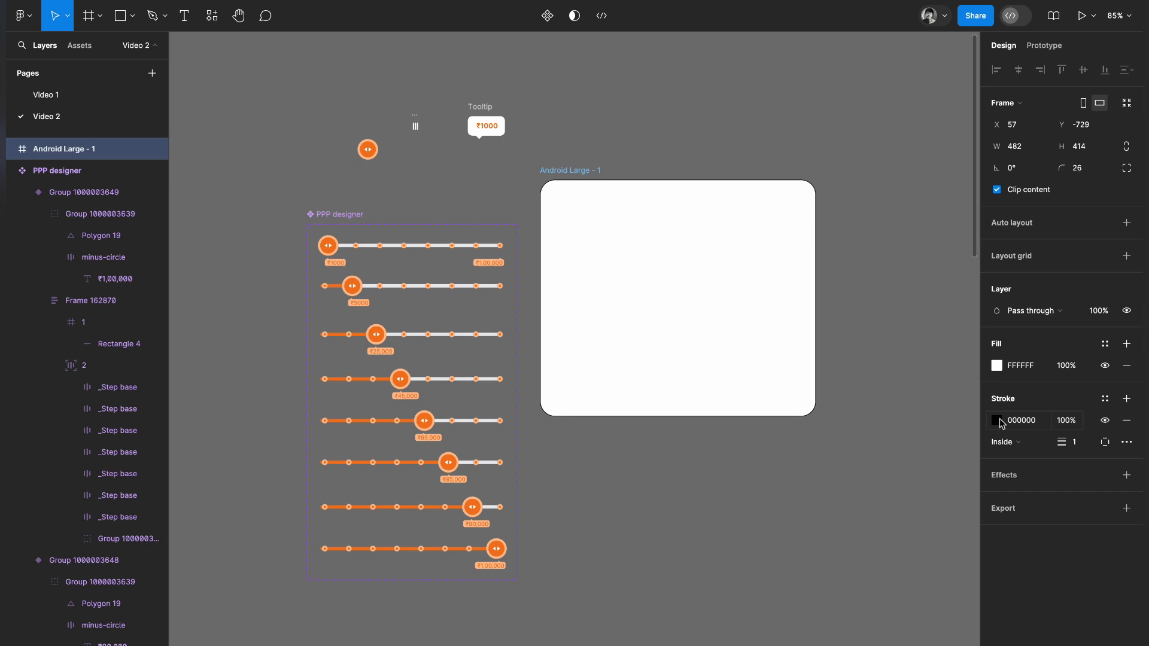
{"action": "left_click", "coordinate": [997, 420]}
{"action": "mouse_move", "coordinate": [842, 361]}
{"action": "left_mouse_down"}
{"action": "mouse_move", "coordinate": [815, 354]}
{"action": "mouse_move", "coordinate": [816, 368]}
{"action": "left_mouse_up"}
{"action": "mouse_move", "coordinate": [1062, 442]}
{"action": "left_mouse_down"}
{"action": "mouse_move", "coordinate": [1077, 441]}
{"action": "mouse_move", "coordinate": [1057, 442]}
{"action": "left_mouse_up"}
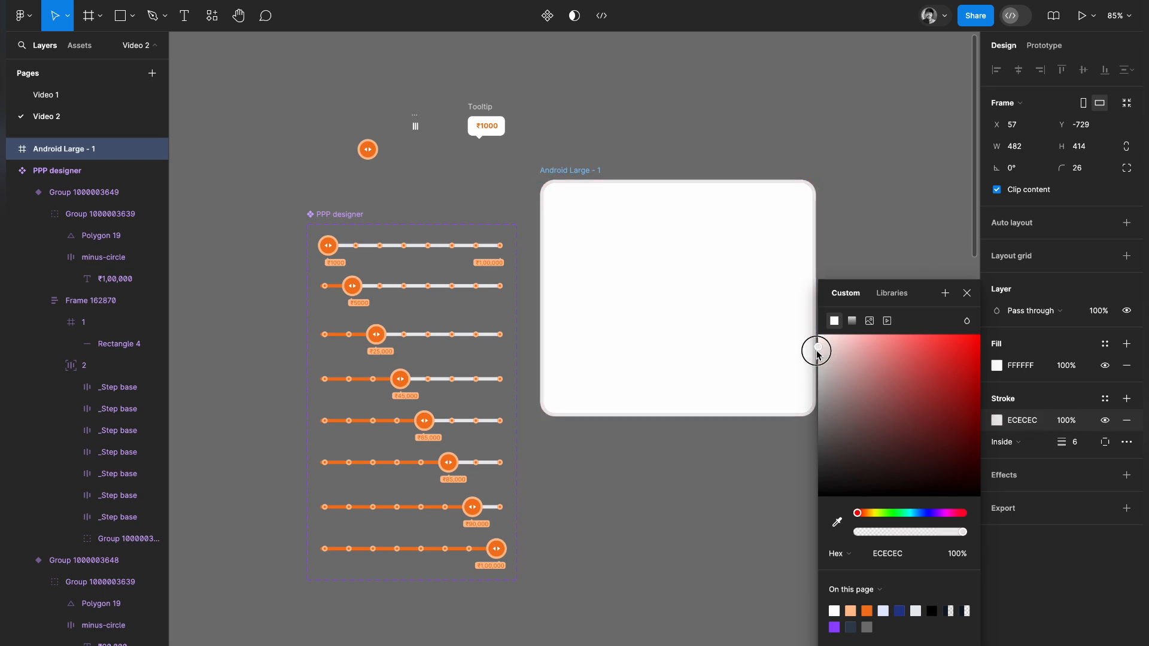
{"action": "left_click", "coordinate": [867, 200]}
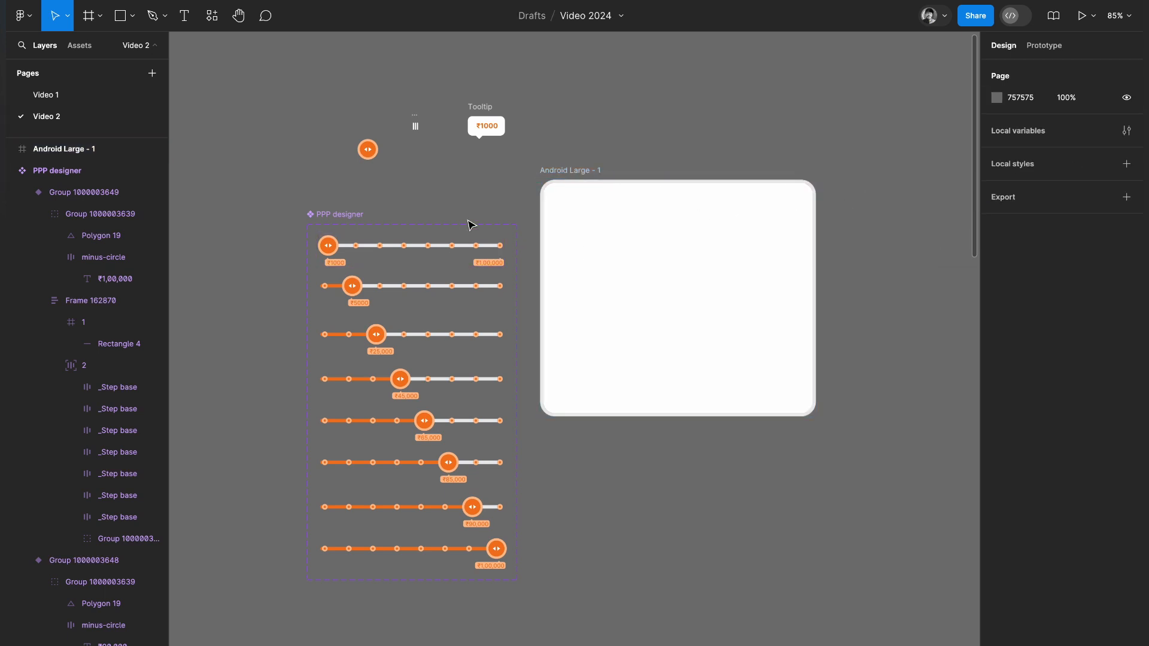
Insert an instance of the PPP designer component and place it in the middle of the Android Large frame.
{"action": "left_click", "coordinate": [77, 46]}
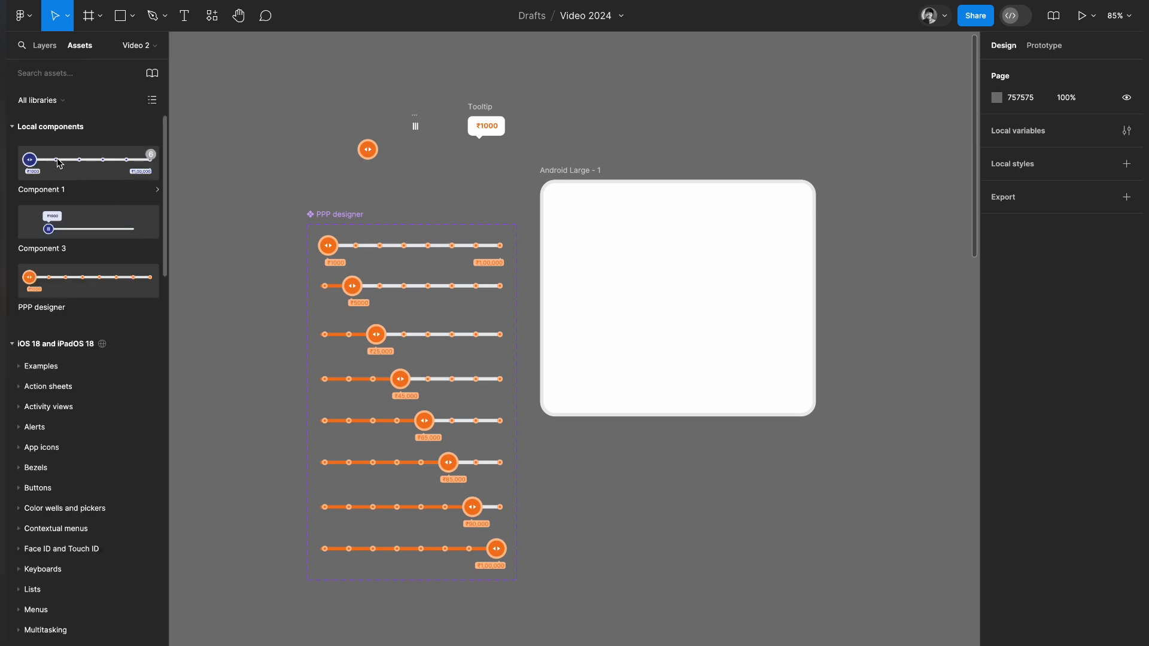
{"action": "left_click_drag", "start_coordinate": [65, 279], "coordinate": [702, 132]}
{"action": "left_click", "coordinate": [560, 89]}
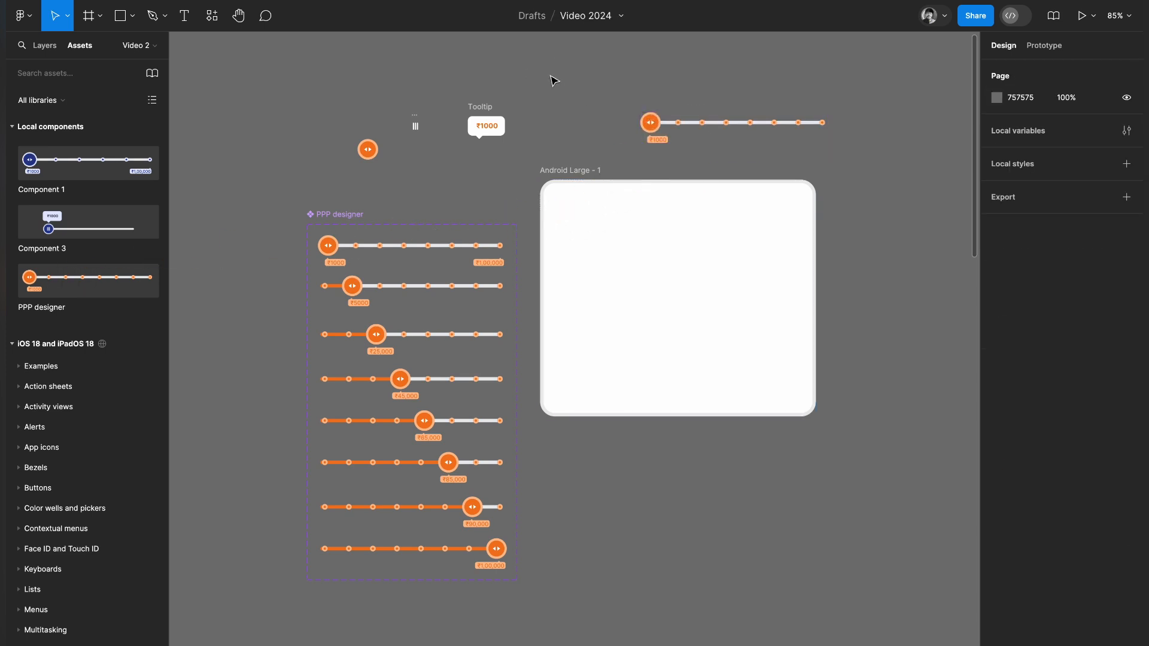
{"action": "left_click", "coordinate": [47, 47]}
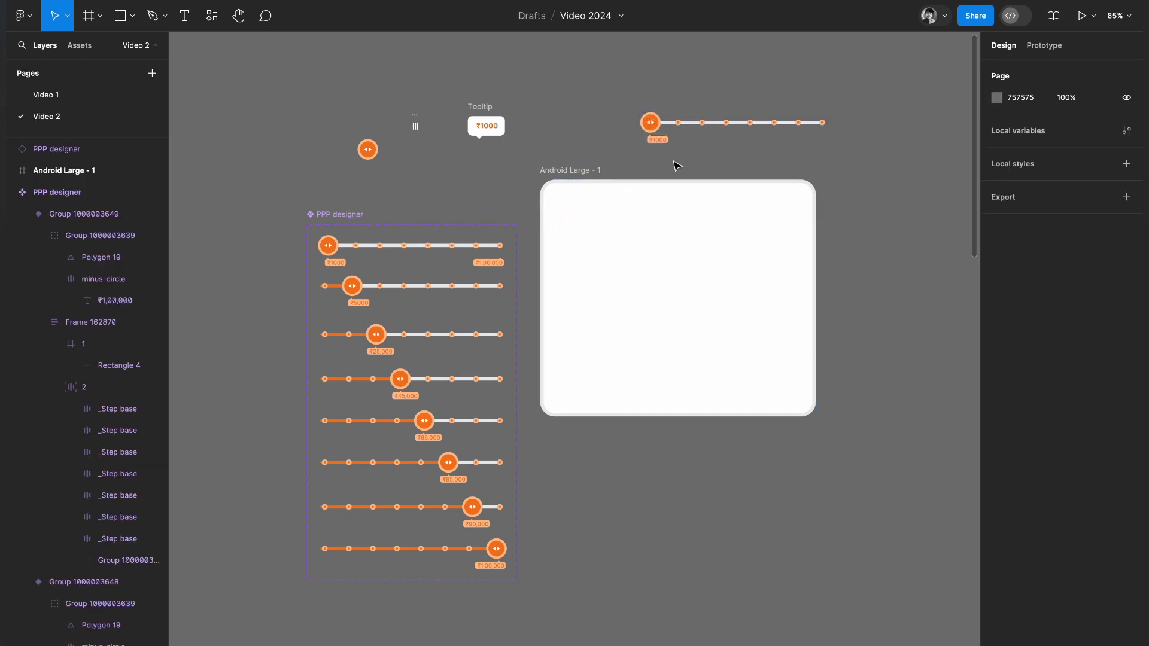
{"action": "left_click_drag", "start_coordinate": [731, 122], "coordinate": [672, 295]}
{"action": "left_click", "coordinate": [842, 238]}
{"action": "scroll", "coordinate": [841, 238], "scroll_direction": "down", "scroll_amount": 2}
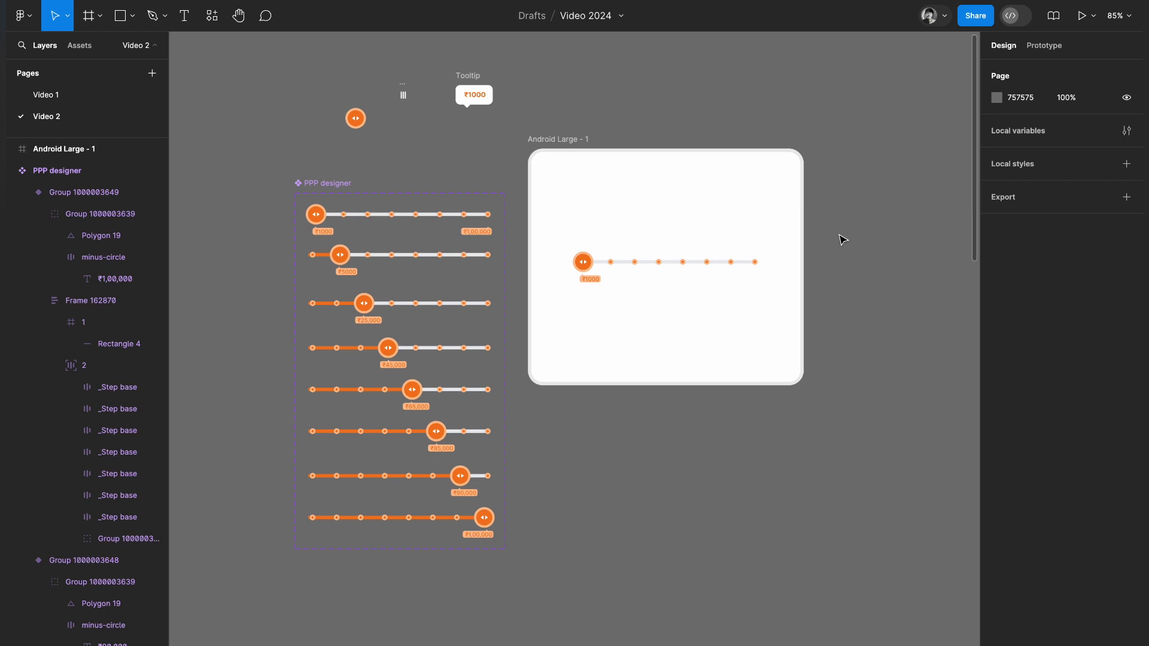
Present the Android Large frame as a prototype and test the slider by moving its handle up to ₹65,000 and back down.
{"action": "left_click", "coordinate": [561, 140]}
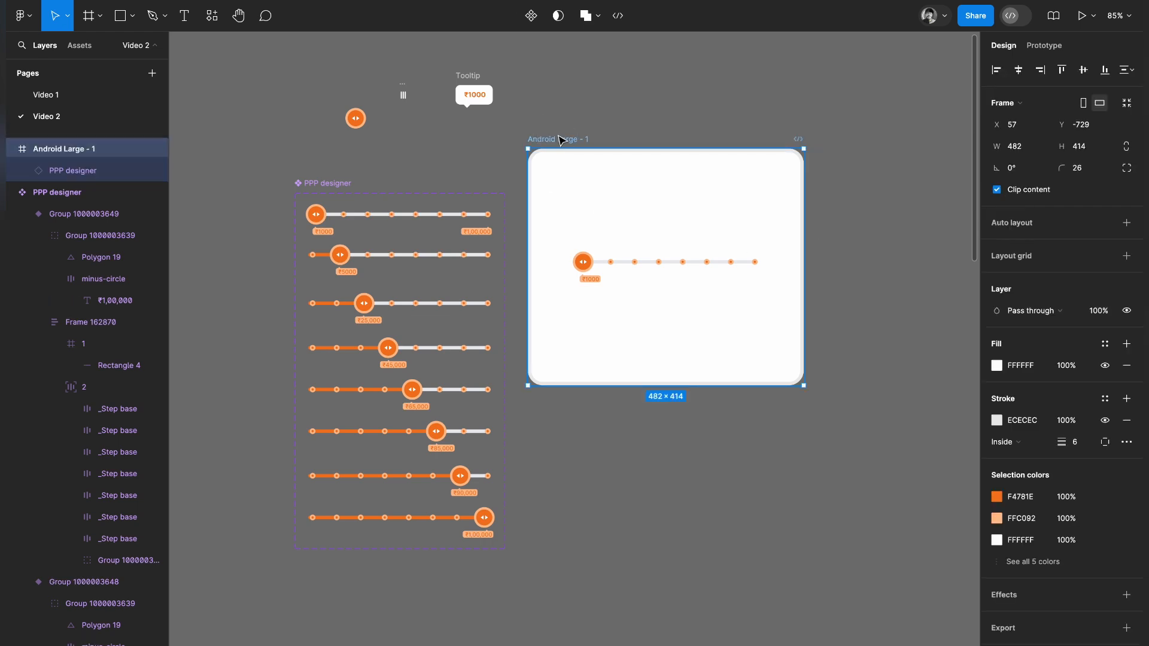
{"action": "left_click", "coordinate": [1082, 15]}
{"action": "left_click_drag", "start_coordinate": [477, 340], "coordinate": [598, 339]}
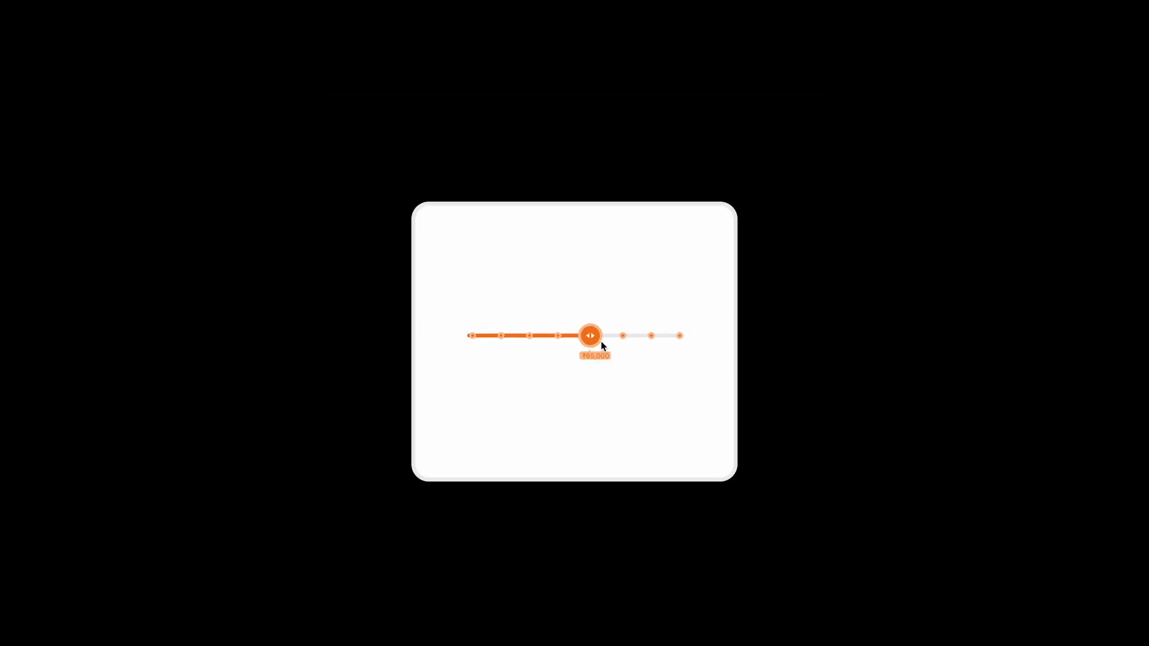
{"action": "left_click_drag", "start_coordinate": [602, 345], "coordinate": [469, 336]}
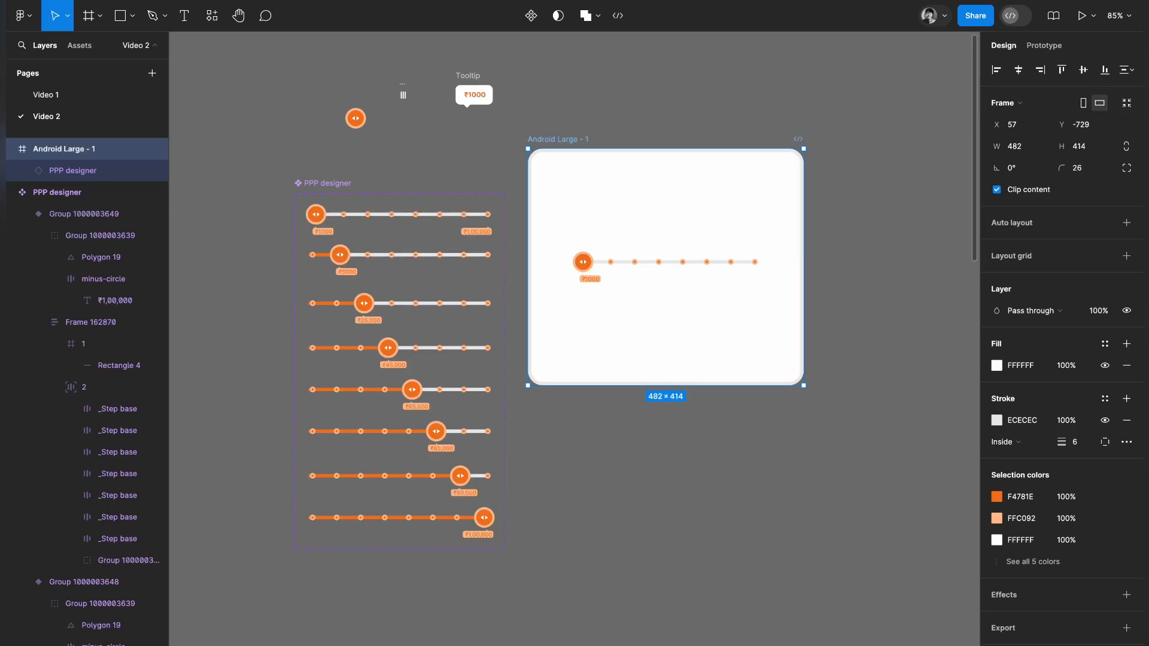
{"action": "left_click", "coordinate": [773, 557]}
{"action": "scroll", "coordinate": [774, 558], "scroll_direction": "up", "scroll_amount": 1}
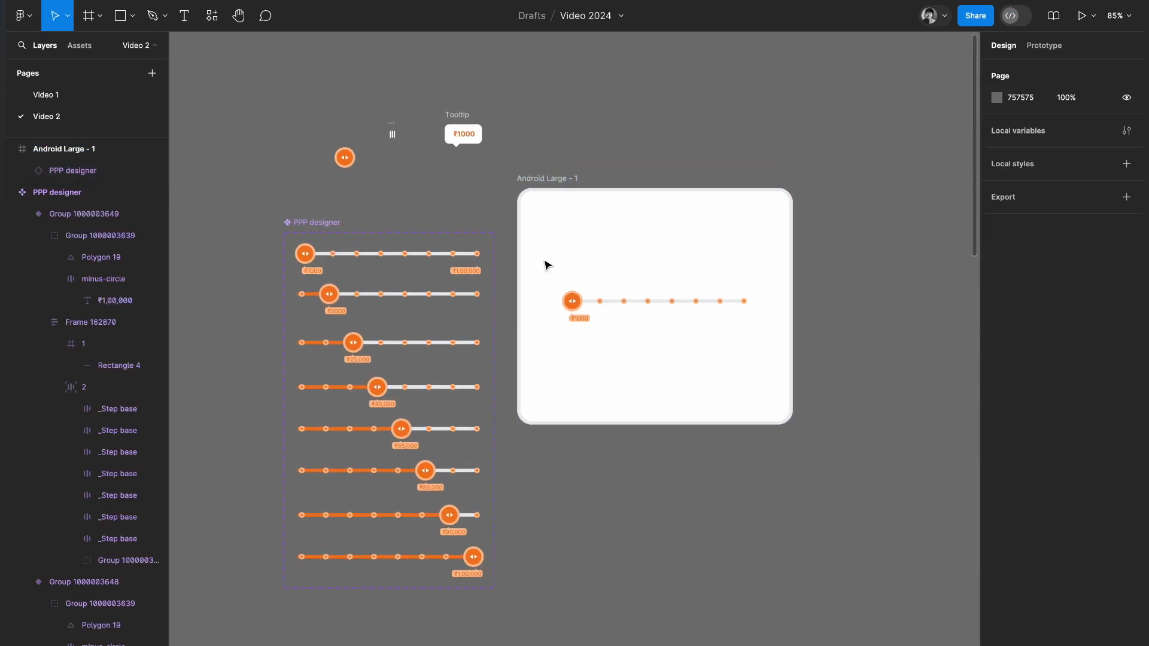